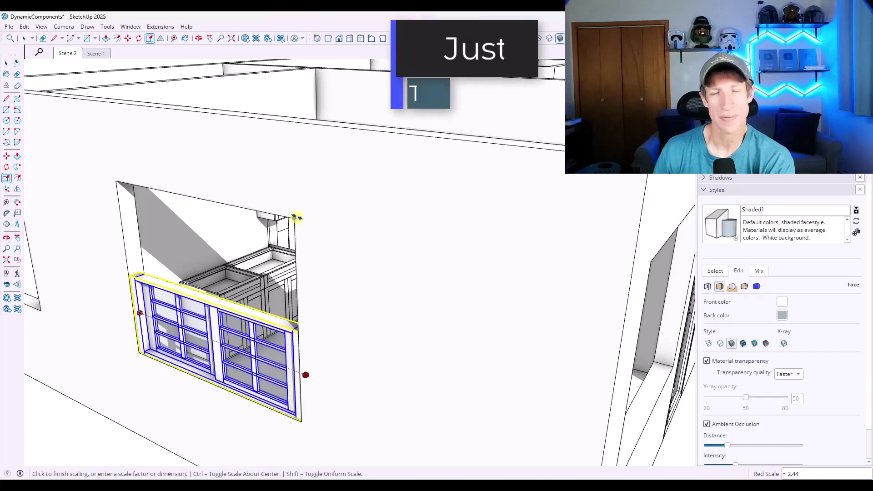
Show Scene 1 and widen the wall cabinet above the base cabinets along the red axis
click(95, 54)
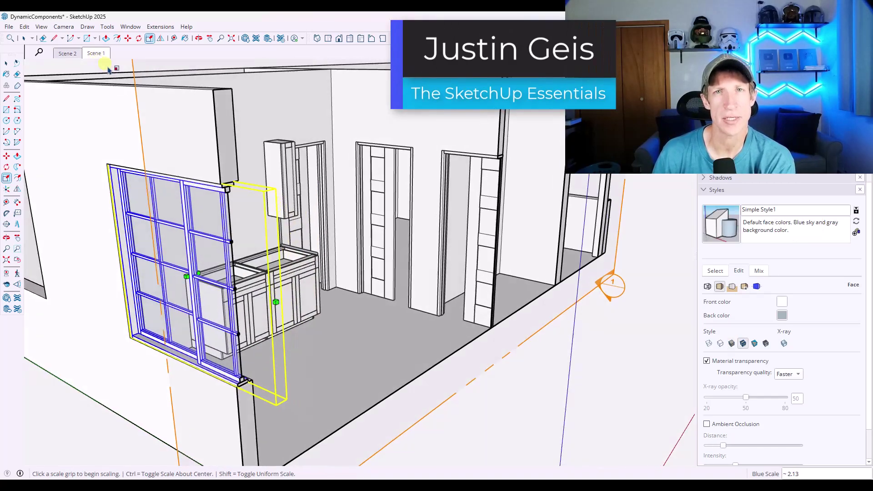
click(299, 185)
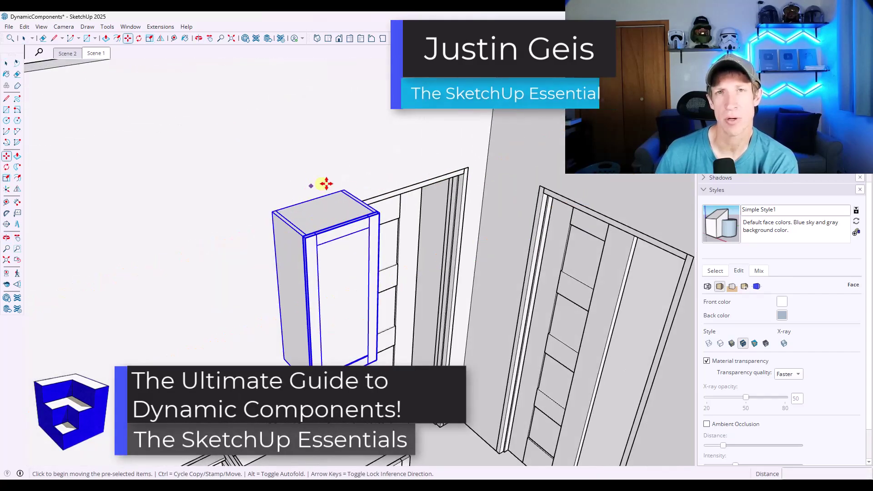
click(311, 196)
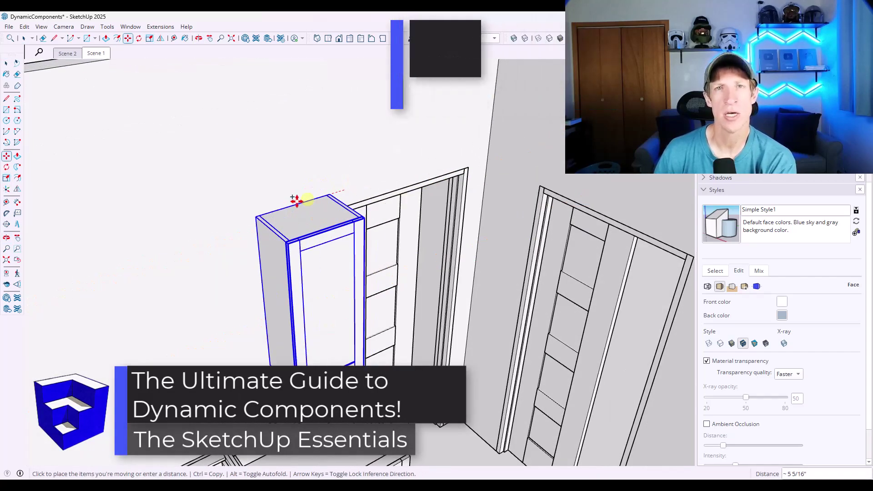
Copy the wall cabinet along the wall to form a continuous row above the base cabinets
key(ctrl)
click(282, 204)
scroll(284, 181, down, 3)
text(*)
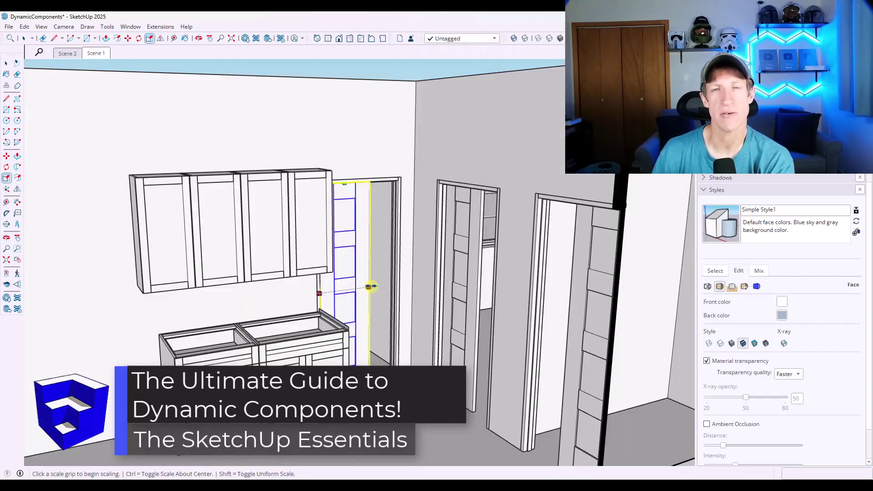
Scale the door beside the cabinets horizontally so it fills its door frame
scroll(391, 273, up, 3)
click(373, 255)
scroll(424, 364, down, 5)
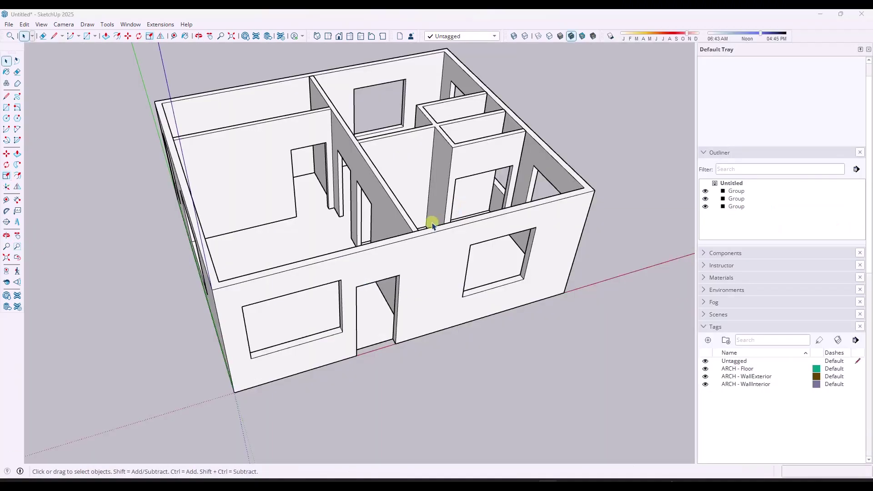
middle_drag(432, 225, 419, 176)
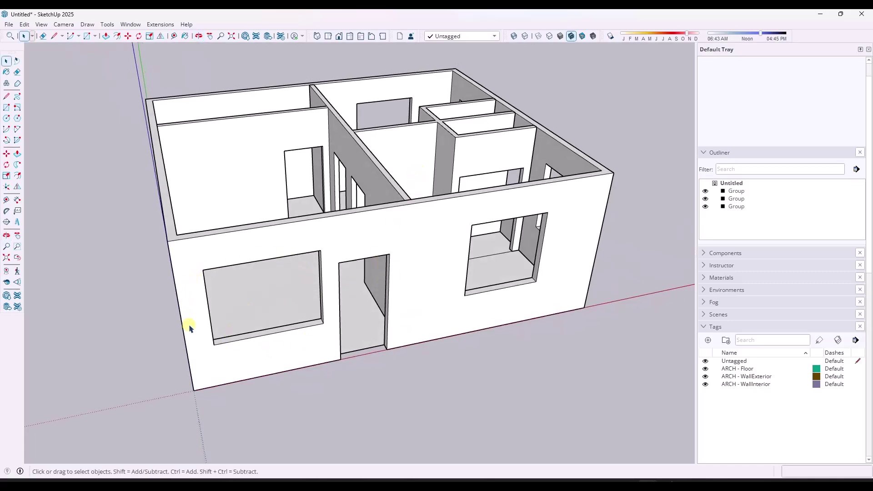
Draw a 5' by 5' rectangle from corner to corner over the front wall's window opening right of the doorway
scroll(524, 266, up, 5)
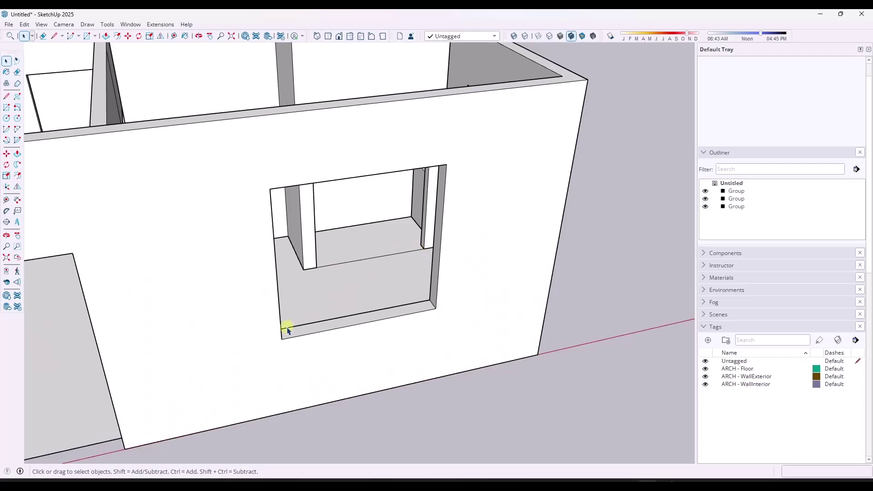
key(r)
click(281, 339)
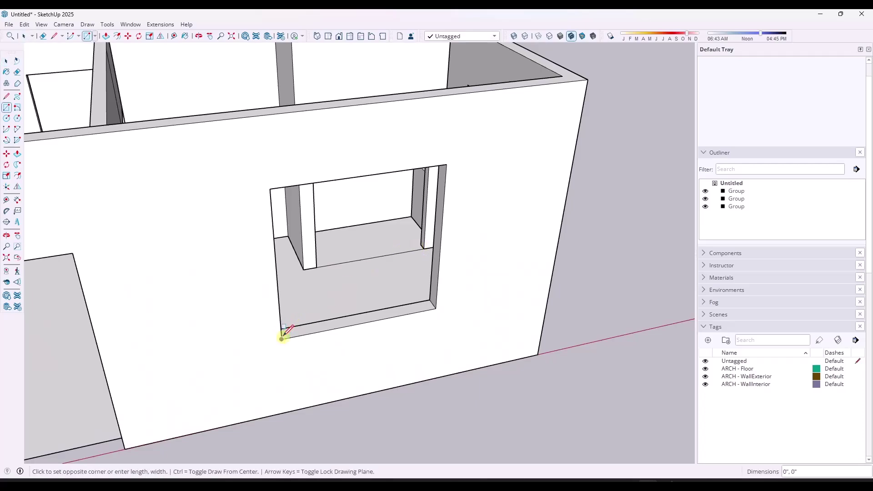
click(447, 165)
key(space)
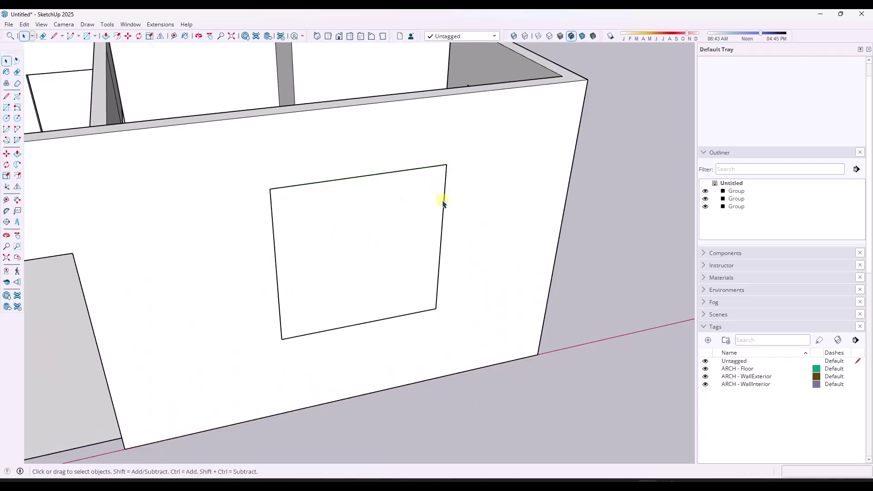
Offset the window rectangle slightly inward and delete the inner face, leaving a thin frame outline
click(442, 211)
key(f)
click(442, 212)
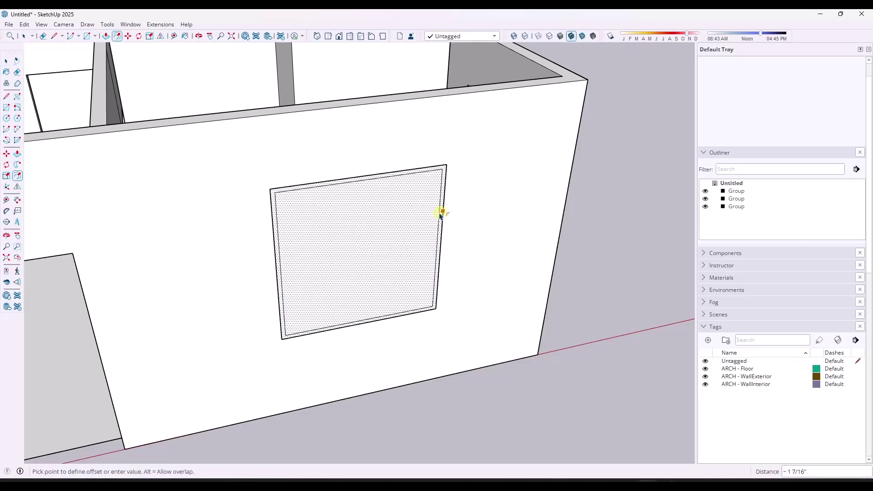
key(space)
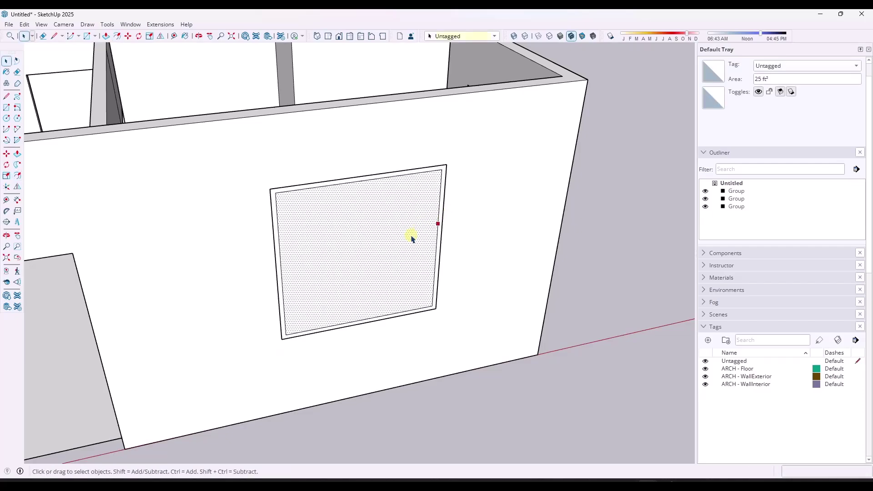
key(Delete)
middle_drag(409, 234, 452, 252)
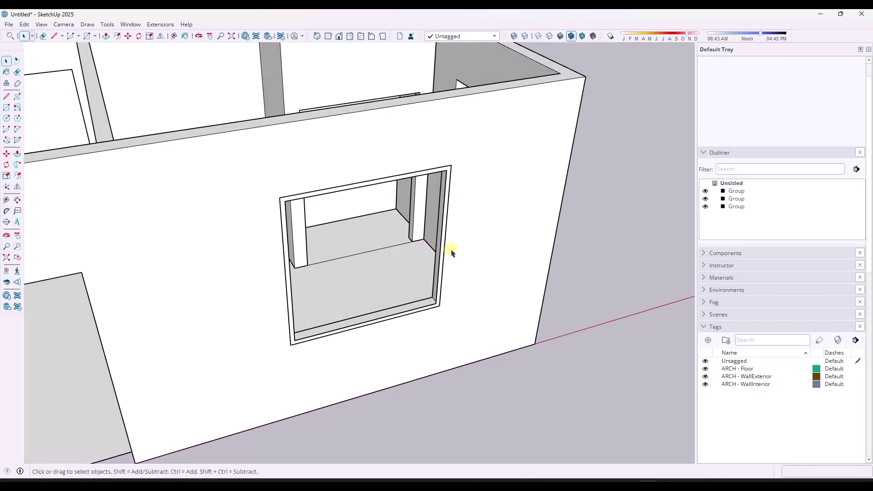
Push/pull the frame outline to give it depth in the wall opening and make the whole frame a group
key(p)
click(447, 244)
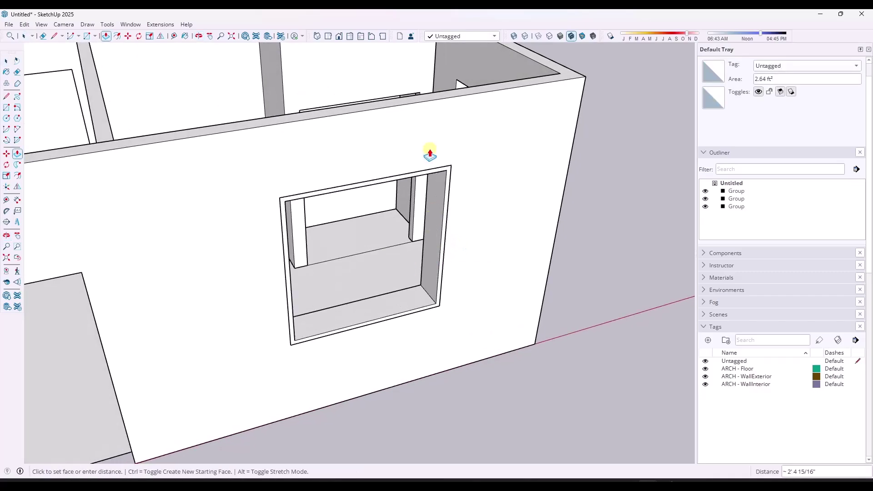
click(450, 93)
key(space)
click(433, 228)
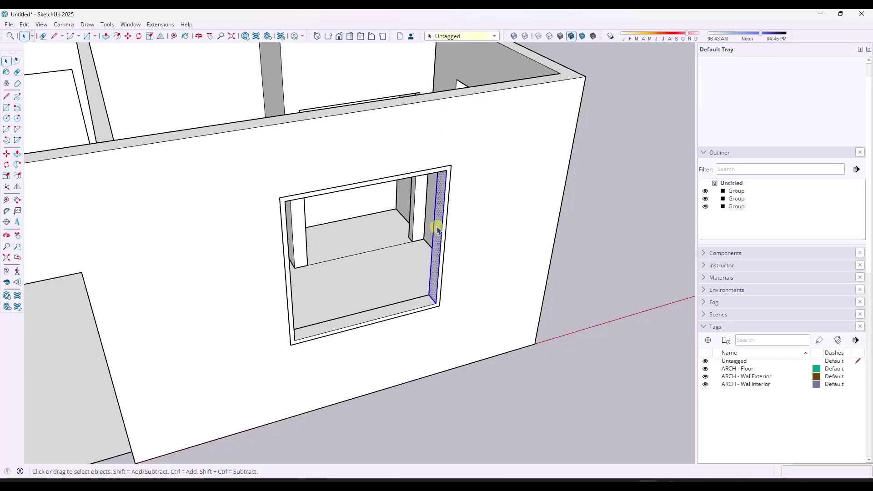
right_click(436, 229)
click(465, 95)
Draw a rectangle inside the window frame covering the right half of the opening, up to the midpoint of its top
scroll(432, 220, up, 3)
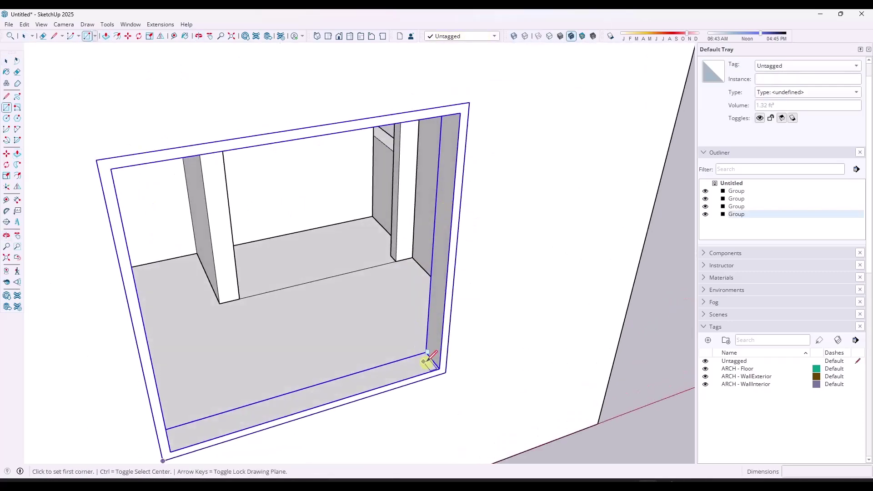
middle_drag(425, 361, 353, 280)
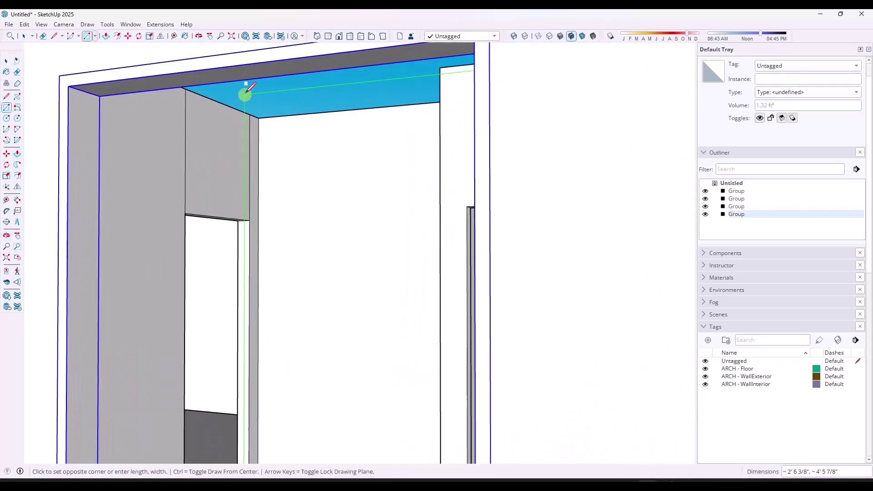
click(255, 69)
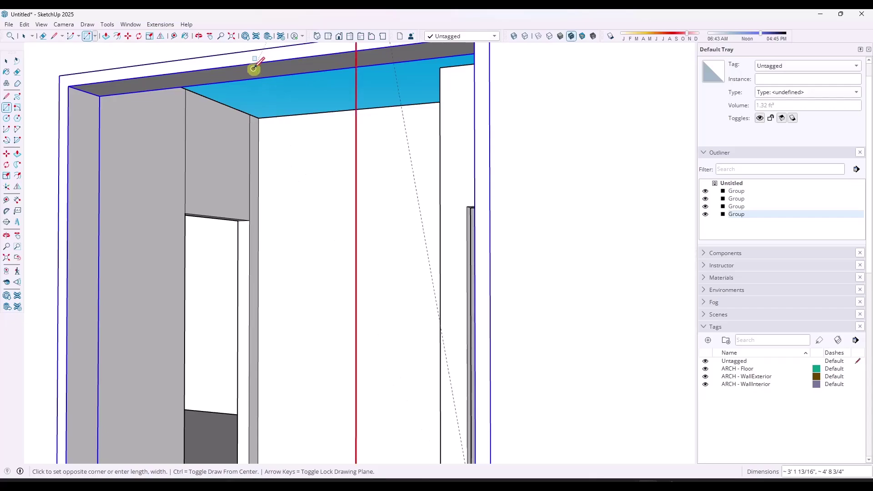
click(256, 70)
scroll(302, 113, down, 3)
Offset the half-width sash rectangle slightly inward to outline the sash frame
key(f)
middle_drag(300, 116, 462, 279)
click(263, 189)
click(267, 195)
Push/pull the sash frame to give it thickness and recess the inner pane face behind it
key(p)
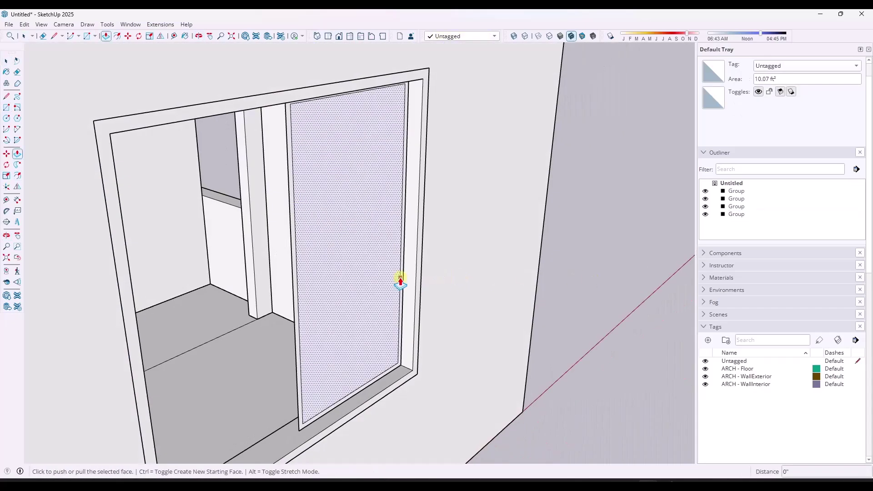
click(400, 284)
scroll(411, 286, up, 4)
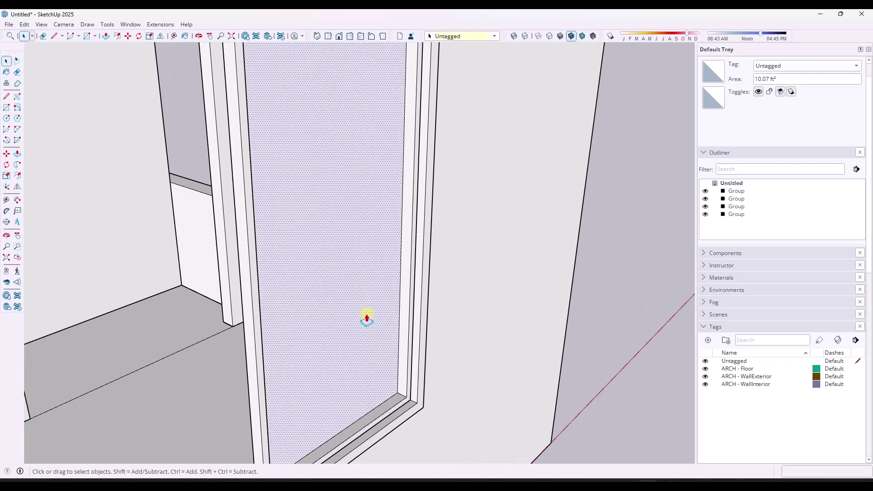
click(370, 317)
middle_drag(331, 308, 274, 245)
Select all of the sash geometry and make it a component named Slider
scroll(305, 286, down, 5)
key(space)
triple_click(291, 236)
right_click(287, 234)
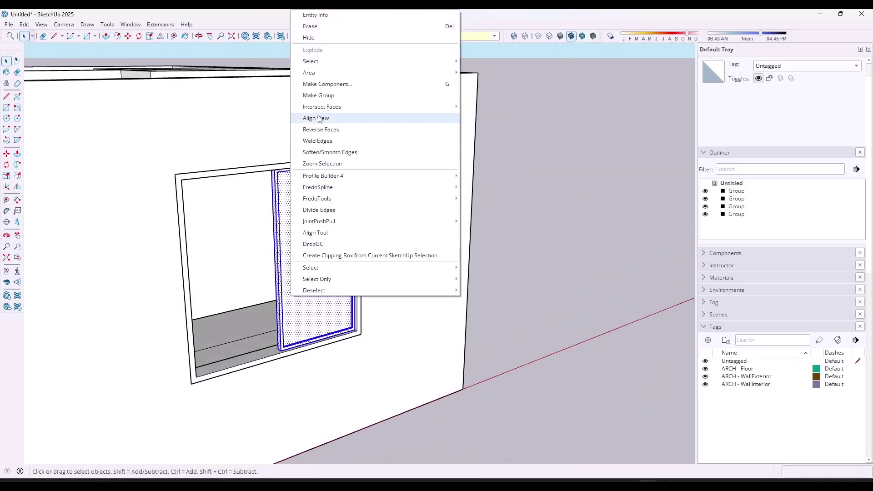
click(323, 83)
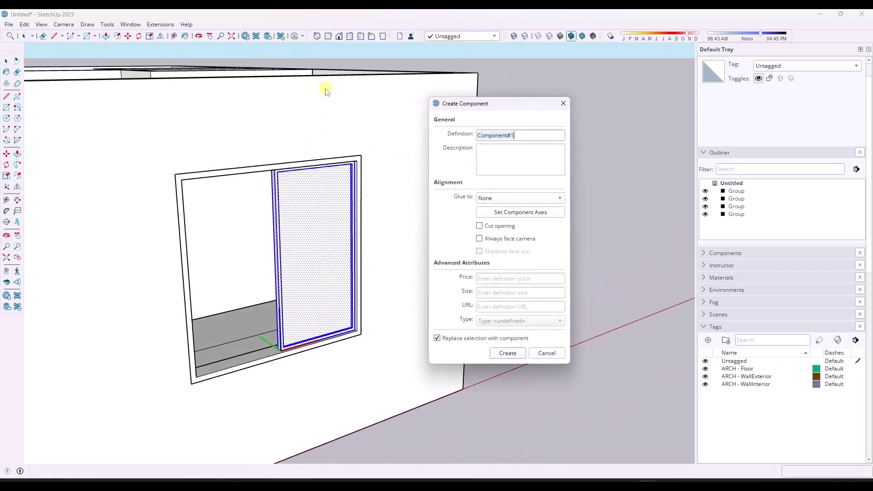
key(Return)
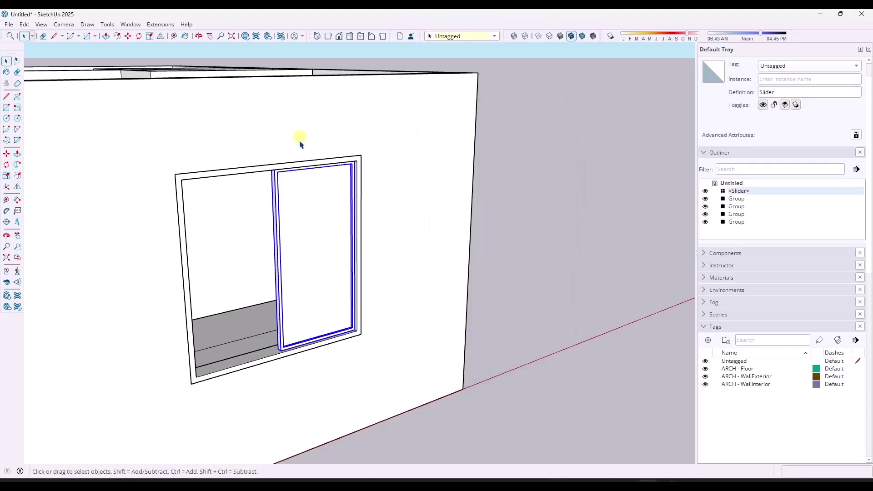
Copy the Slider component into the left half of the window frame
middle_drag(298, 141, 414, 311)
key(m)
key(space)
Inside the Slider component, draw a small rectangle on the bottom rail and extrude it up into a vertical glazing bar
double_click(389, 359)
scroll(385, 365, up, 5)
click(364, 380)
key(r)
click(352, 381)
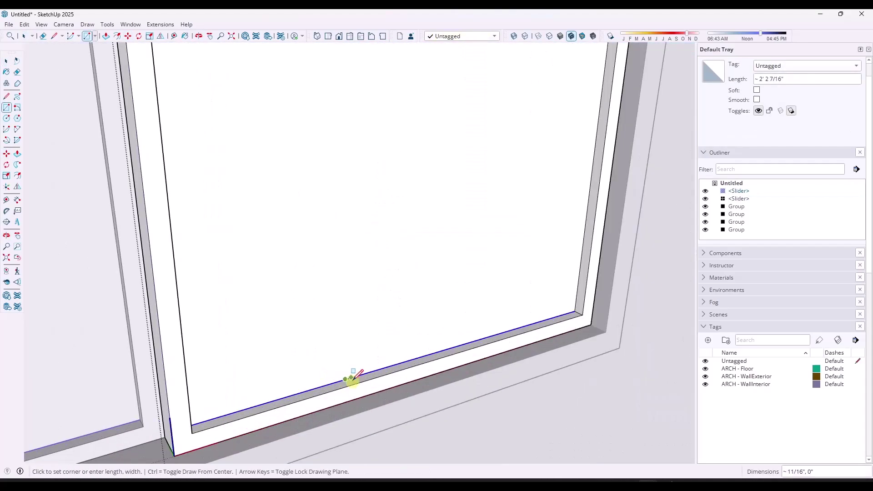
click(353, 378)
key(p)
key(x)
scroll(347, 377, up, 5)
Copy the vertical glazing bar across the sash so two bars divide the pane
key(m)
key(ctrl)
click(121, 413)
click(523, 339)
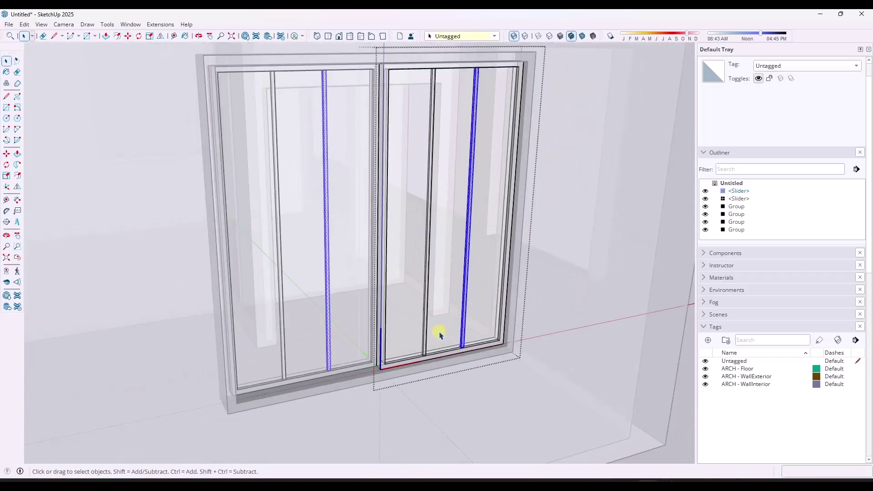
Copy the glazing bar's end profile out beside the sash and rotate it for a horizontal bar
right_click(503, 306)
click(510, 163)
click(415, 412)
click(547, 372)
key(q)
scroll(547, 371, up, 5)
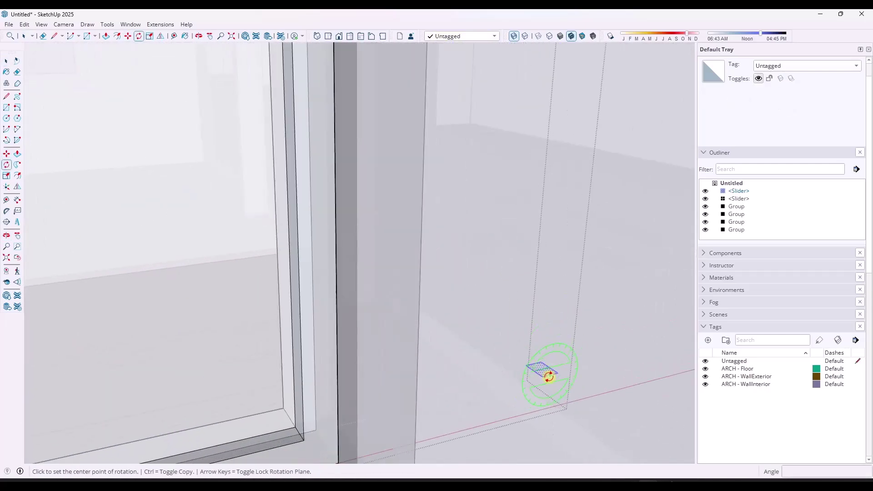
click(550, 378)
Move the rotated profile to the side of the sash and extrude it into a horizontal glazing bar across the pane
key(m)
click(421, 199)
key(p)
click(261, 231)
middle_drag(261, 231, 409, 221)
key(space)
triple_click(596, 232)
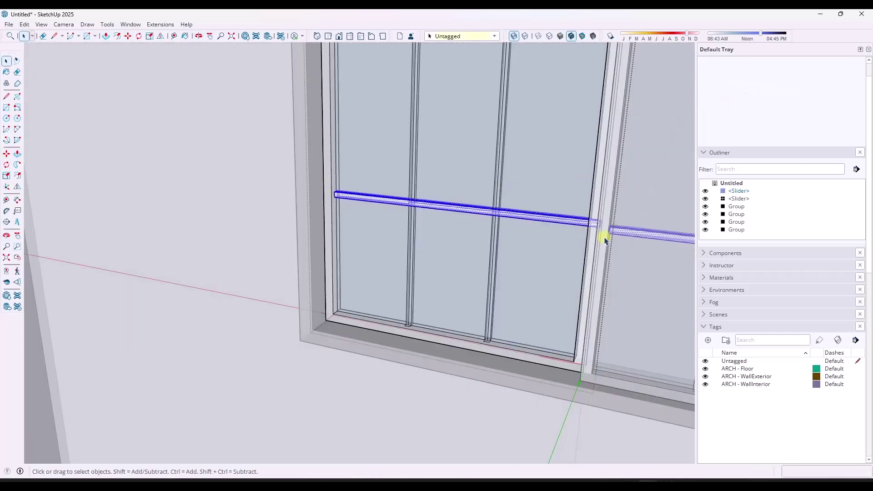
Copy the horizontal glazing bar vertically as an x2 array and turn off X-ray display
scroll(604, 240, up, 5)
key(m)
click(454, 205)
middle_drag(457, 254, 460, 222)
scroll(460, 223, down, 6)
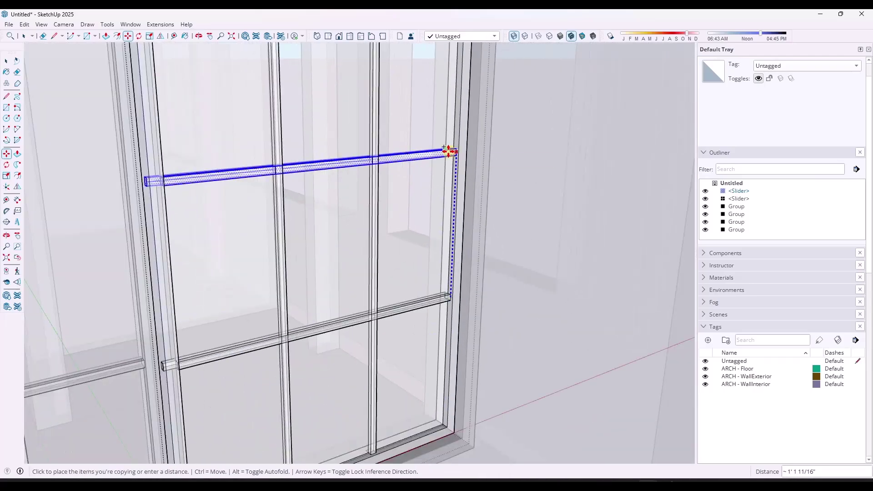
click(442, 282)
text(x2)
key(Return)
key(space)
key(x)
Select both Slider components with the outer window frame and combine them into one group
middle_drag(346, 383, 311, 386)
scroll(310, 385, up, 2)
scroll(315, 307, down, 4)
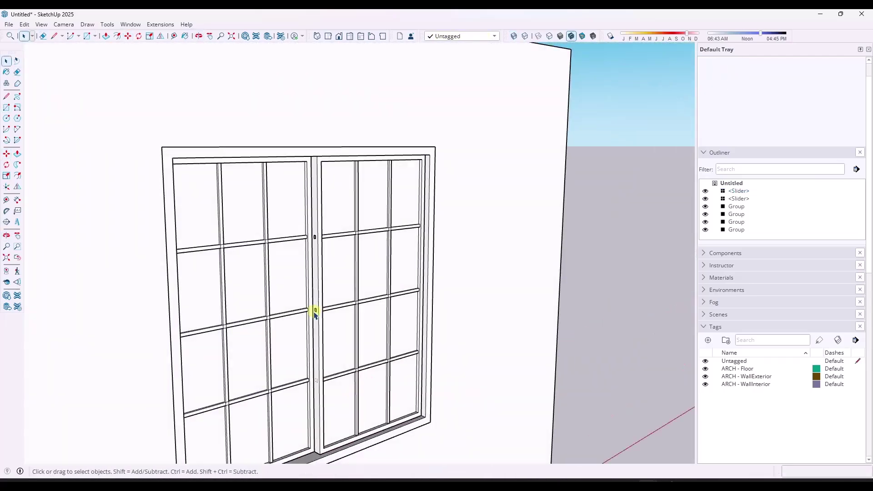
scroll(321, 77, up, 4)
scroll(493, 313, down, 5)
middle_drag(446, 317, 431, 323)
scroll(431, 322, down, 3)
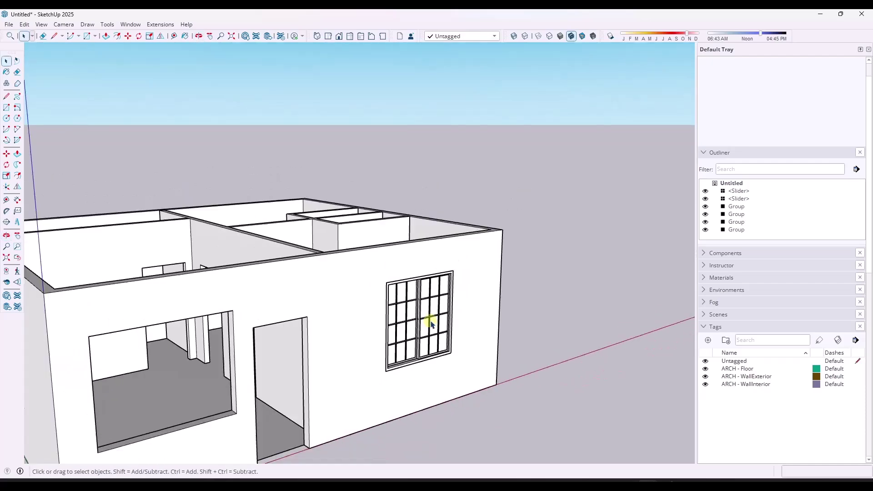
click(412, 323)
ctrl+click(446, 331)
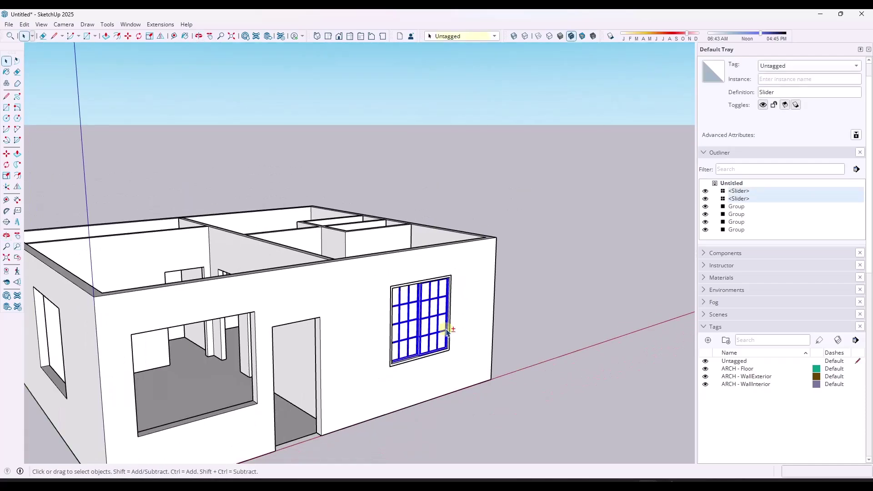
right_click(449, 328)
click(486, 135)
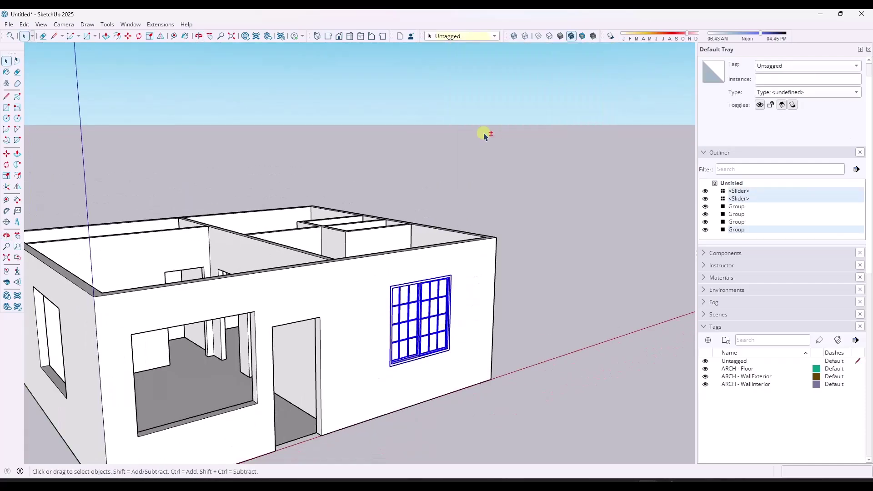
Copy the window group about 15' 4 1/8" along the front wall, aligning its upper-left corner with the larger opening's corner
key(m)
scroll(374, 304, up, 3)
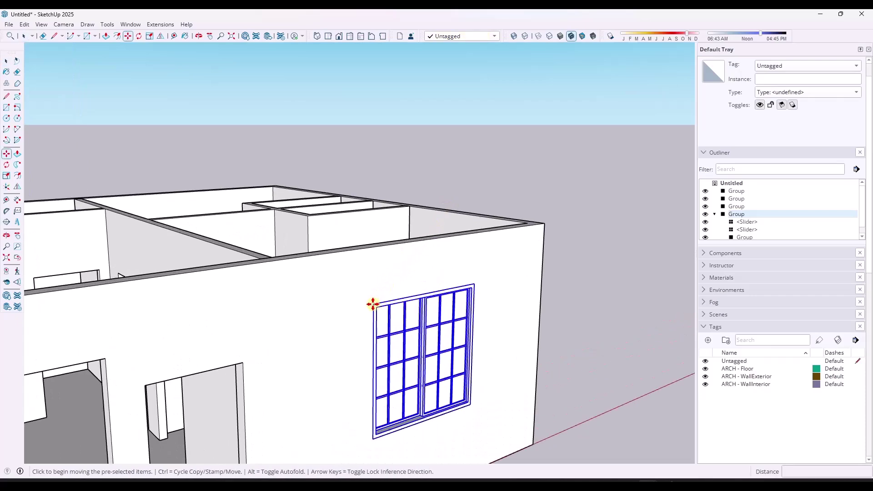
click(373, 305)
key(ctrl)
scroll(373, 303, down, 3)
click(150, 349)
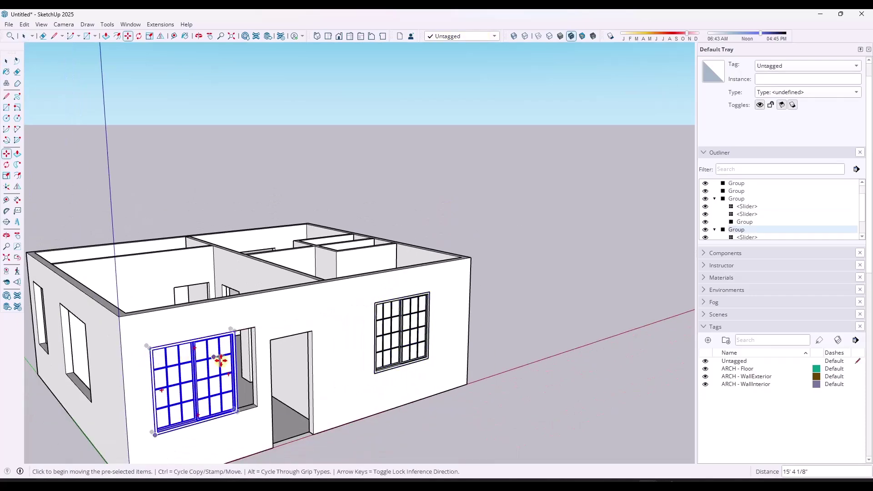
Scale the copied window along the red axis by about 1.26 to fill the width of the larger opening
scroll(196, 352, up, 4)
middle_drag(208, 351, 293, 283)
key(s)
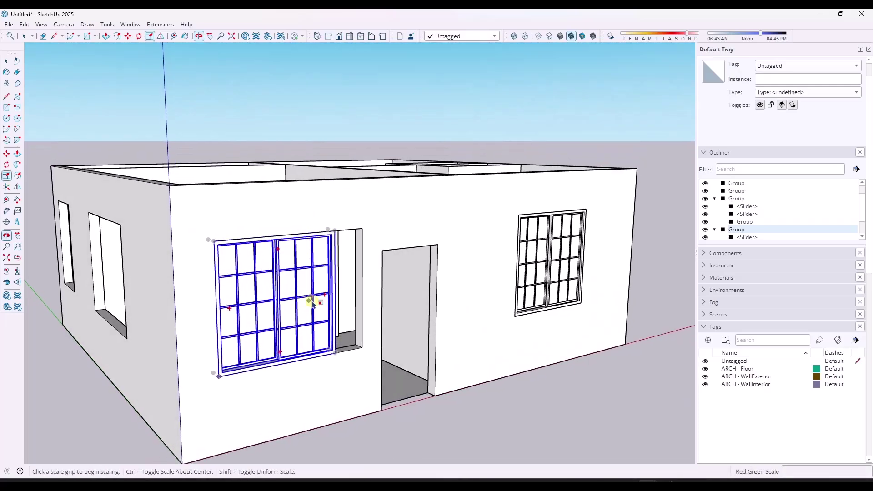
scroll(312, 303, up, 4)
click(335, 295)
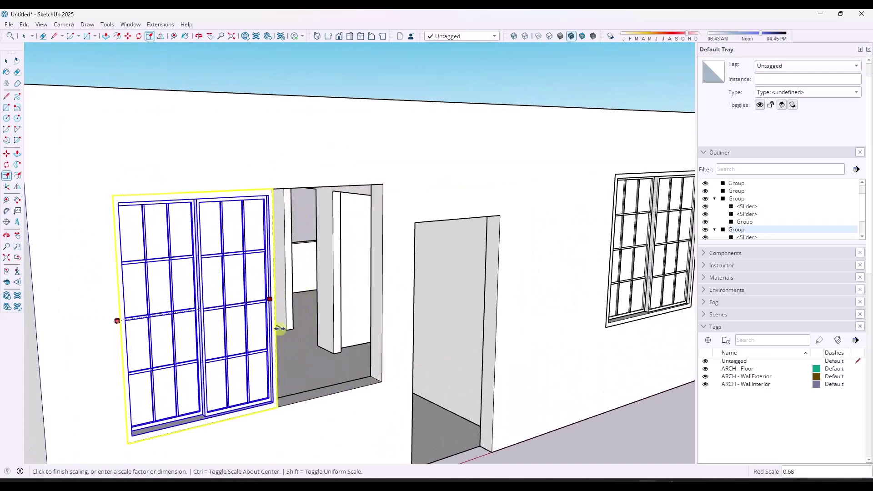
click(382, 326)
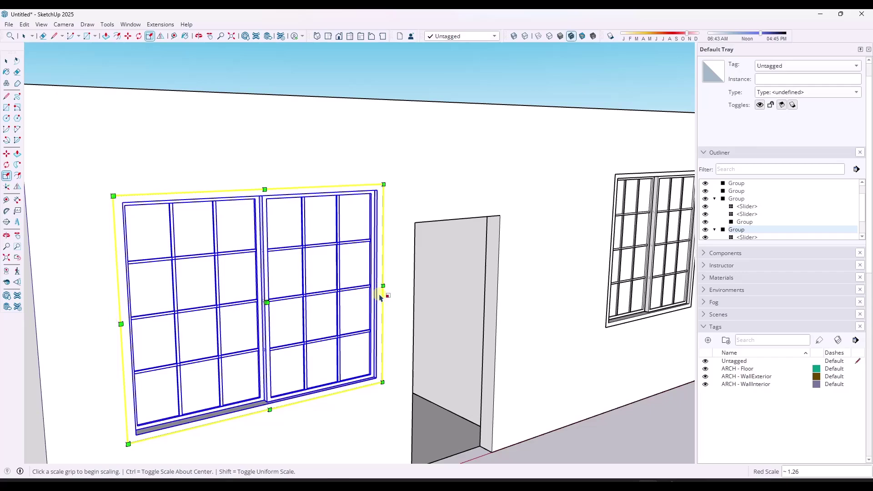
Clear the selection of the scaled window and review both windows in the front wall
key(space)
scroll(366, 319, down, 5)
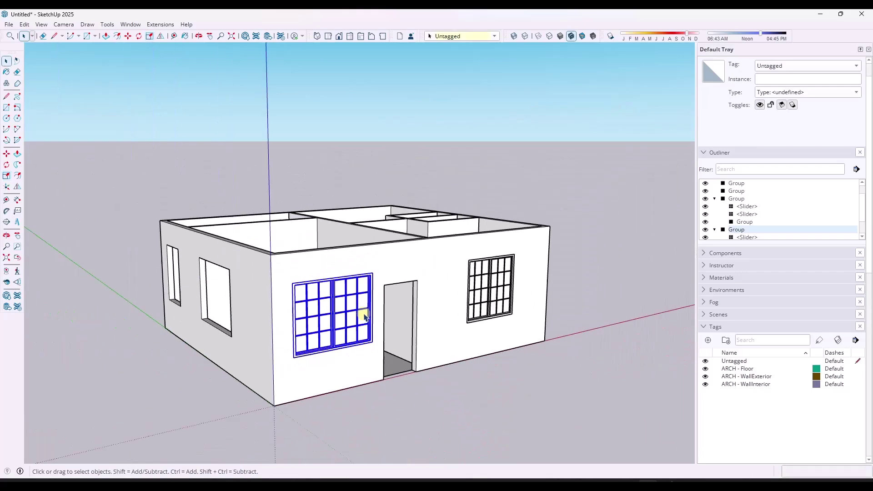
click(572, 298)
middle_drag(473, 305, 345, 329)
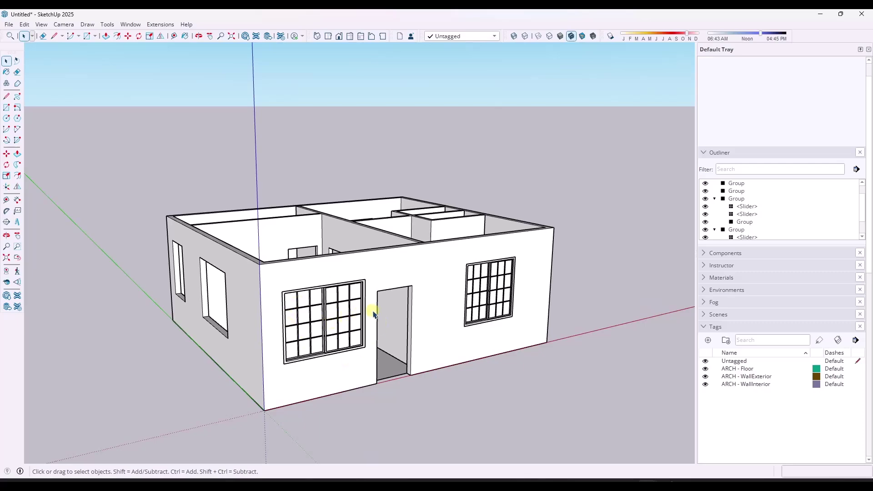
scroll(409, 307, down, 2)
middle_drag(425, 312, 399, 311)
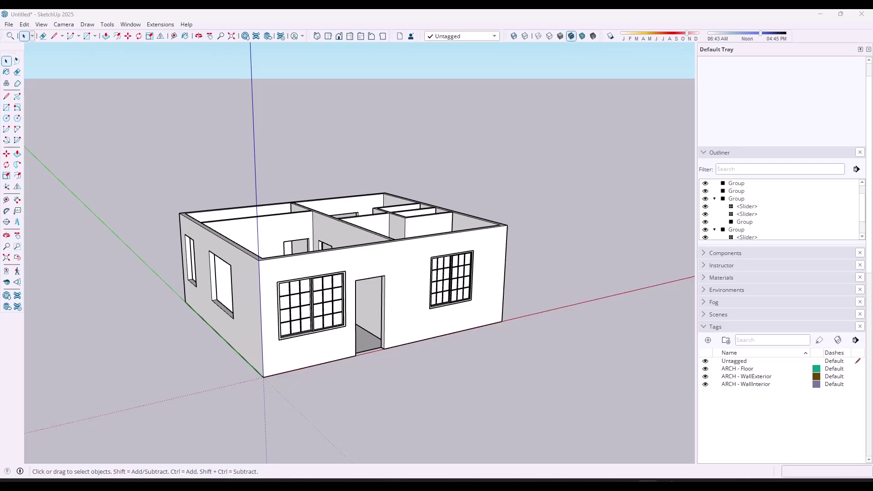
Paste the 16-panel sliding window component at the lower corner of the larger opening in the side wall
middle_drag(337, 258, 571, 263)
scroll(269, 335, up, 4)
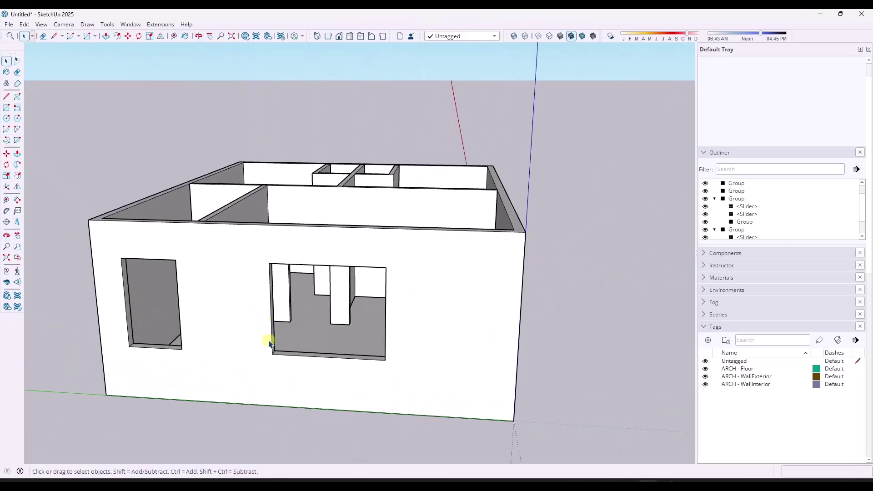
key(ctrl+v)
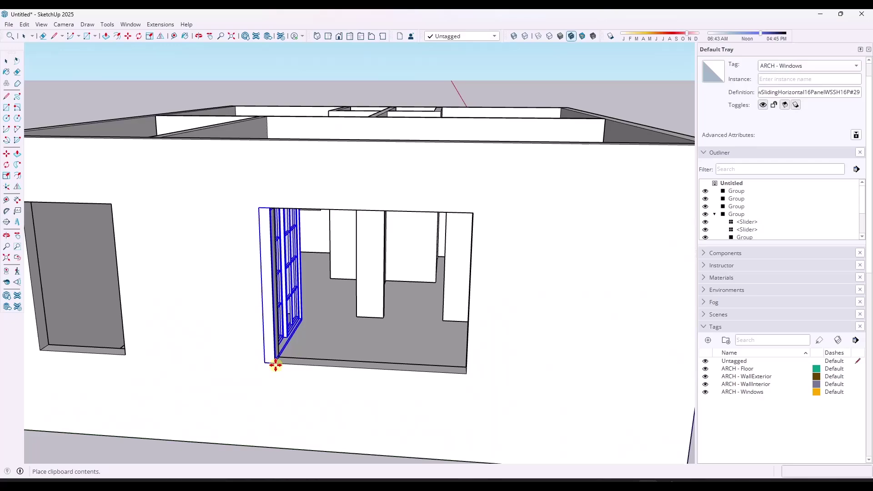
click(275, 365)
Rotate the pasted window 90° about the opening's lower corner so it lies in the side wall's plane
key(q)
click(275, 364)
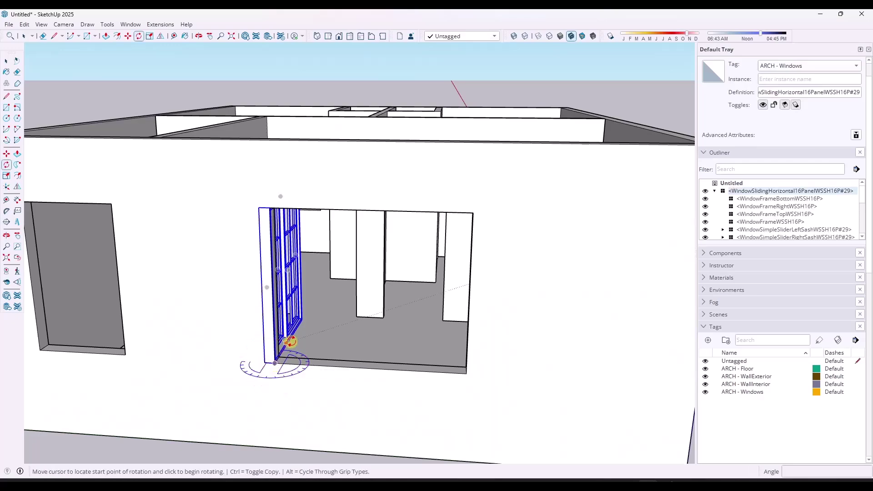
click(291, 342)
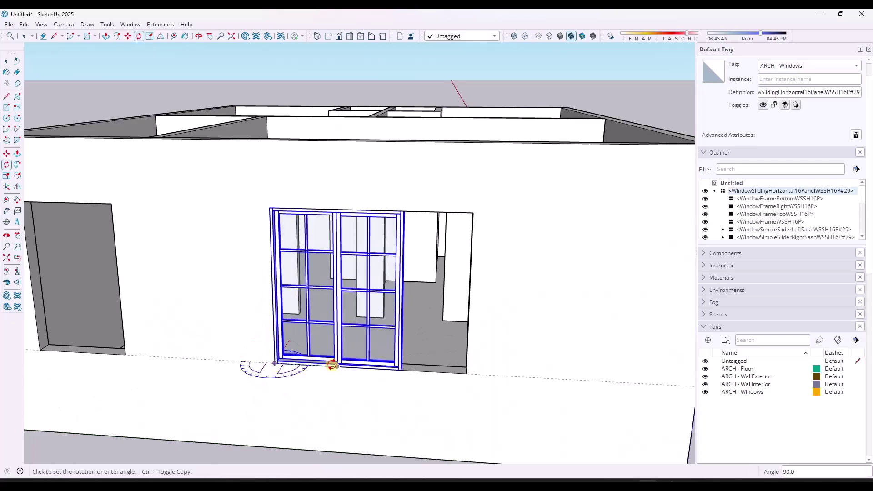
click(332, 365)
Shorten the window along the blue axis and stretch it along the red axis by 1.51, trimmed by about 0.99, to fit the opening's width
middle_drag(361, 253, 303, 200)
key(s)
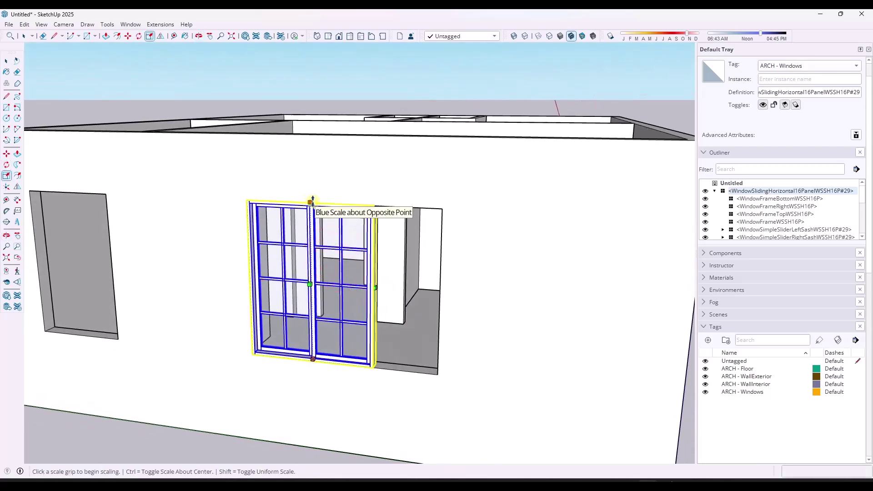
scroll(288, 360, up, 5)
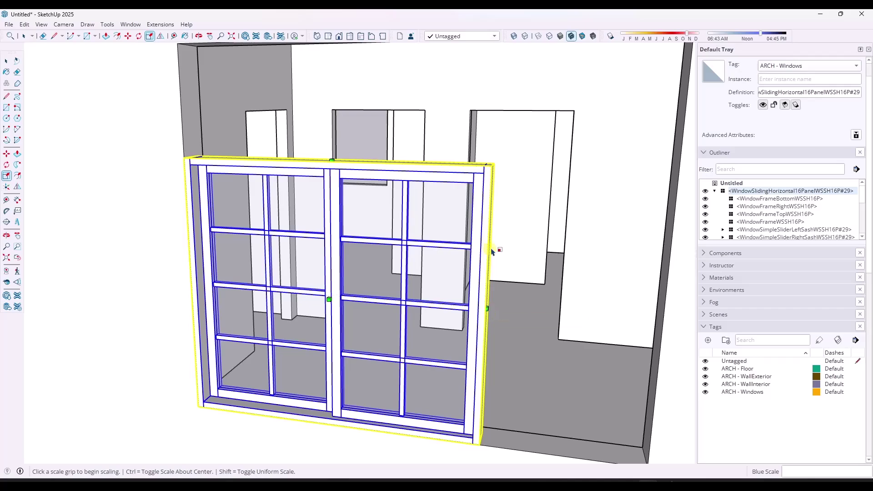
scroll(436, 293, down, 3)
drag(459, 298, 571, 401)
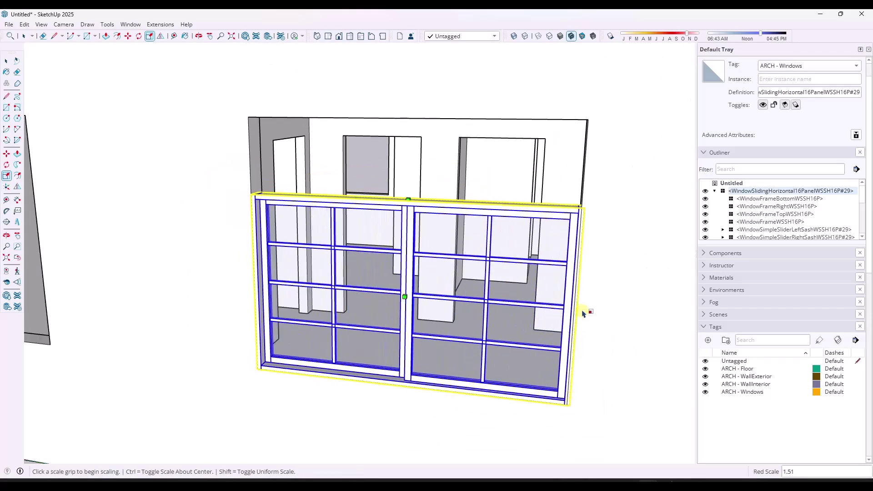
drag(575, 307, 573, 328)
click(572, 338)
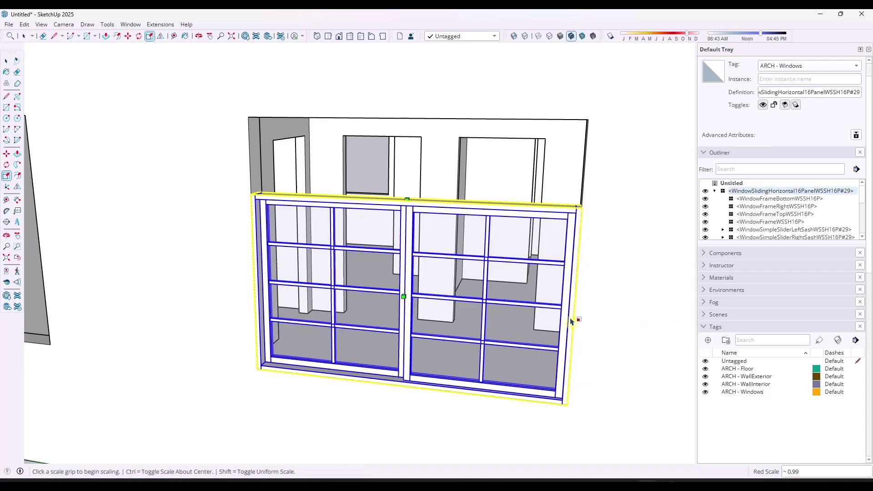
Scale the window up along the blue axis to reach the top of the opening
scroll(526, 225, up, 1)
drag(395, 197, 396, 107)
scroll(406, 104, up, 4)
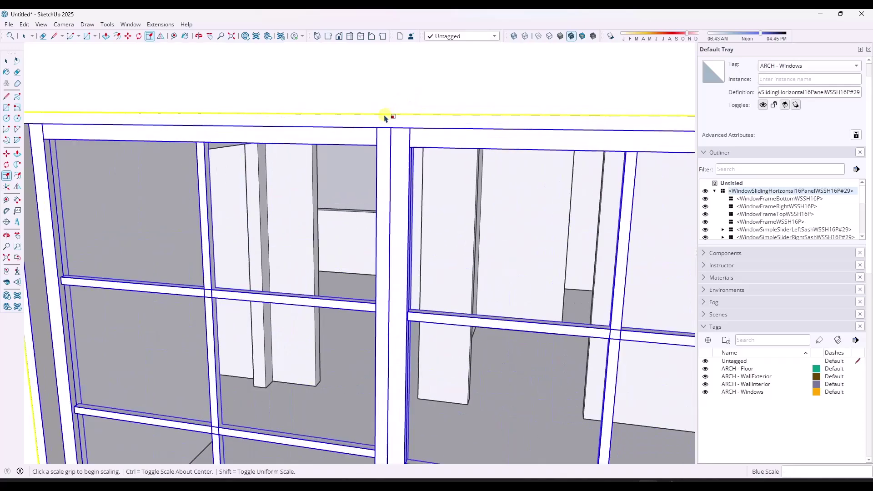
scroll(397, 131, down, 5)
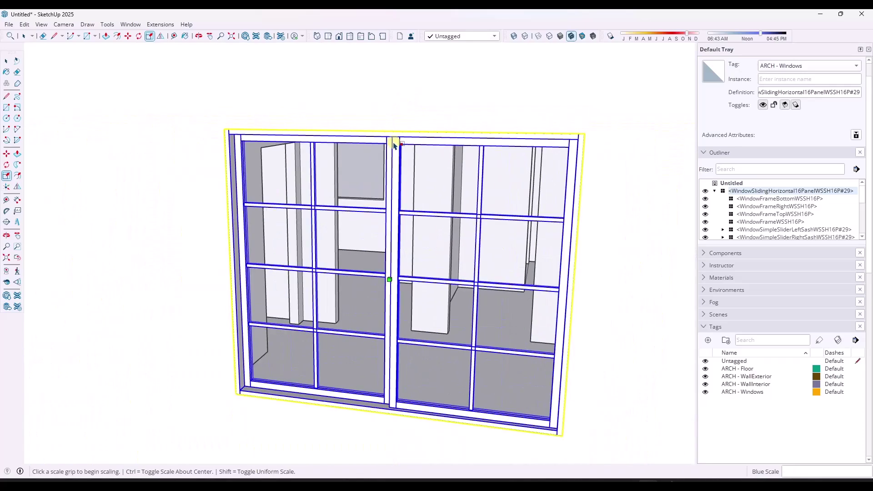
scroll(420, 232, down, 3)
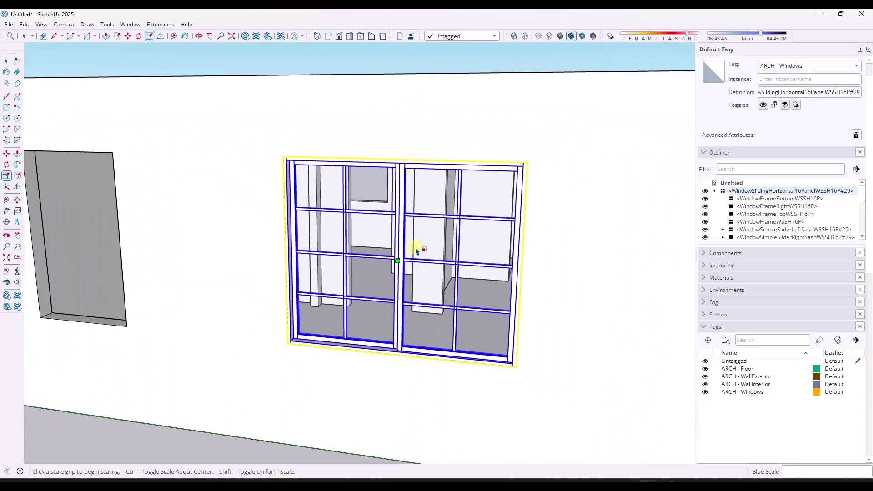
Reduce the window's depth along the green axis by 0.70, adjust the depth once more, and clear the selection
middle_drag(472, 246, 241, 264)
scroll(291, 265, up, 3)
drag(294, 261, 301, 258)
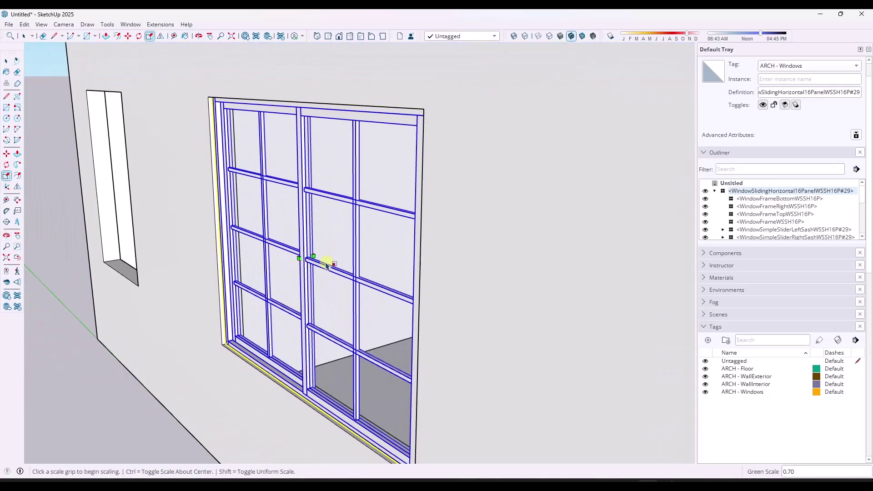
click(313, 257)
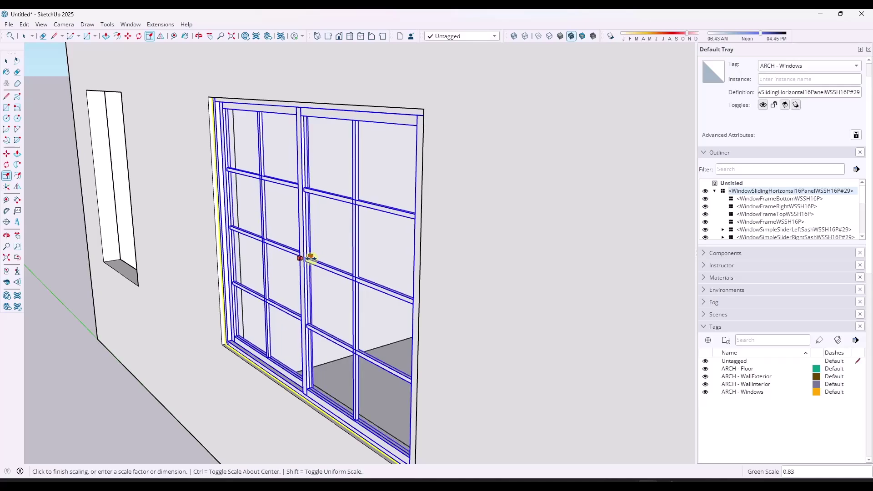
click(313, 259)
key(space)
middle_drag(372, 261, 468, 220)
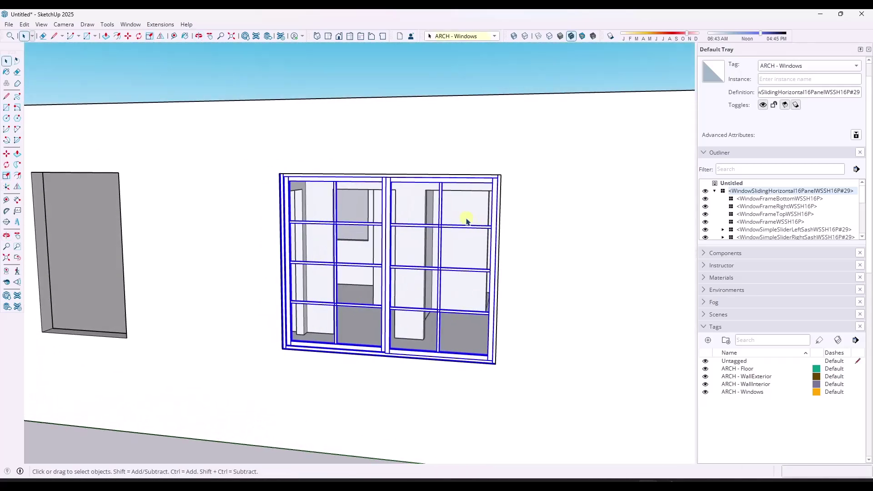
scroll(434, 221, down, 3)
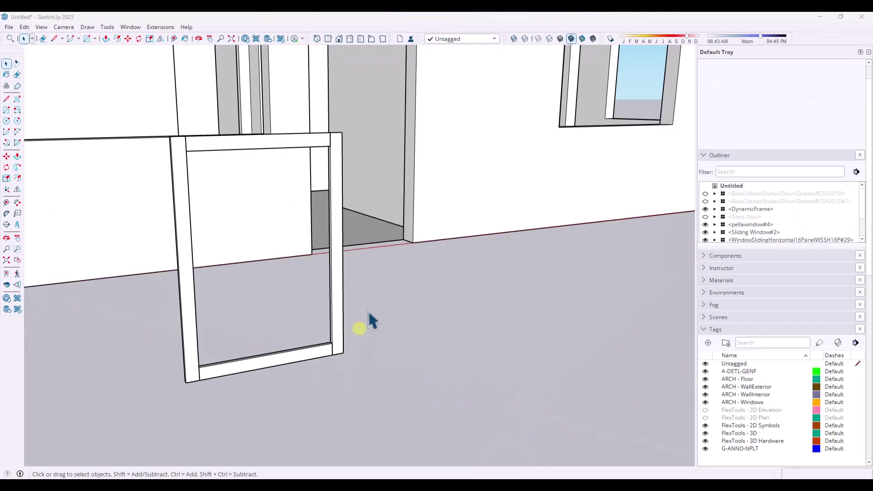
middle_drag(357, 311, 366, 279)
click(365, 260)
Resize the DynamicFrame component with Scale, narrowing and widening it along the red axis and shortening it along the blue axis
key(s)
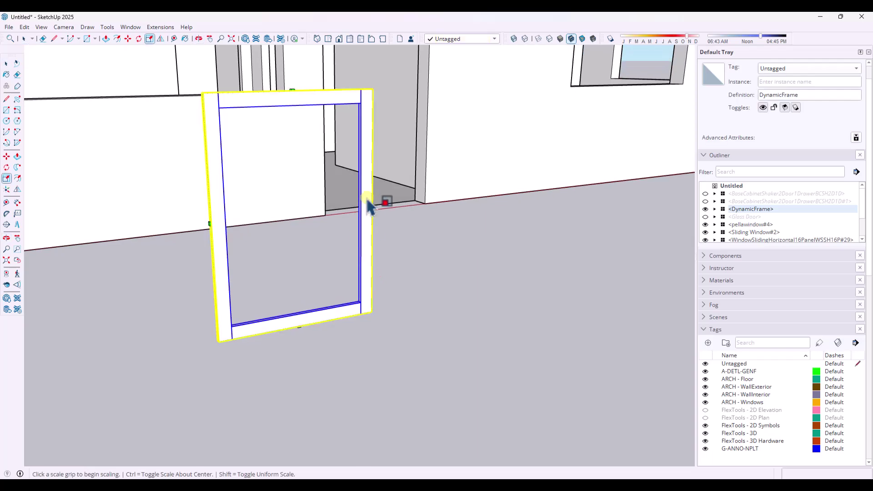
click(391, 206)
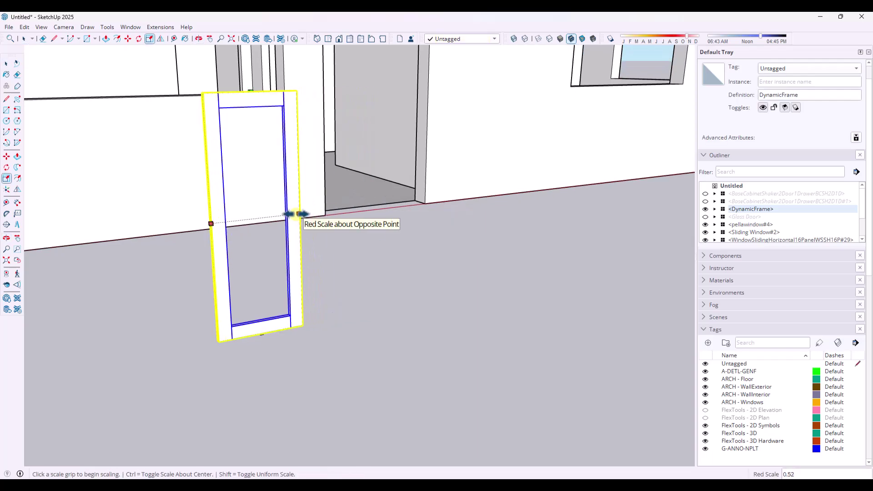
click(366, 206)
click(290, 91)
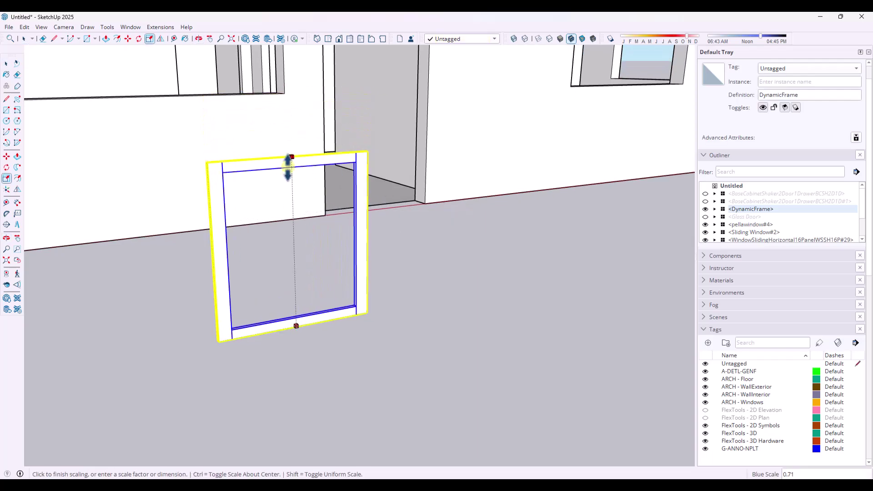
click(291, 178)
click(211, 265)
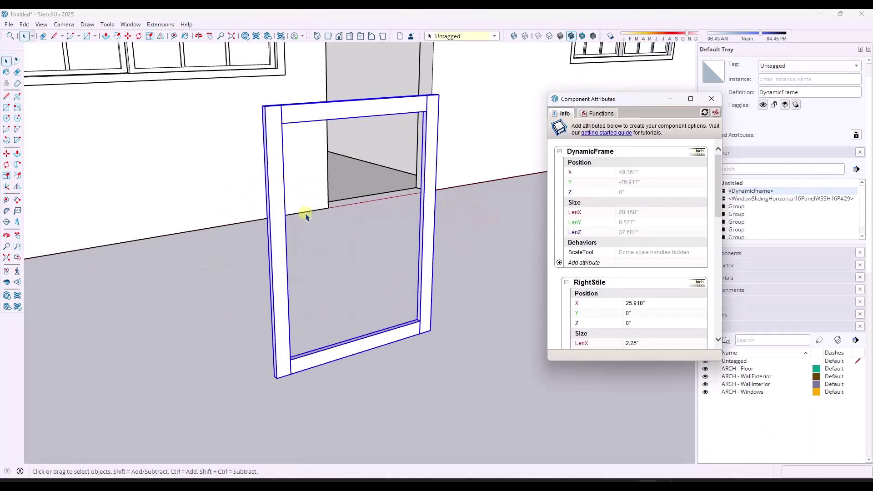
Examine the position and size attributes of DynamicFrame's RightStile and LeftStile in Component Attributes
mouse_move(305, 215)
middle_down()
mouse_move(359, 218)
mouse_move(302, 208)
mouse_move(315, 212)
middle_up()
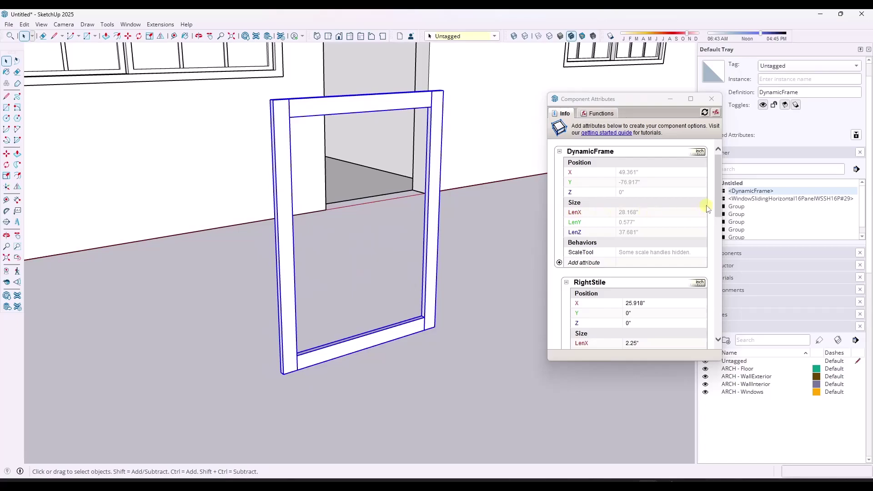
drag(719, 200, 723, 231)
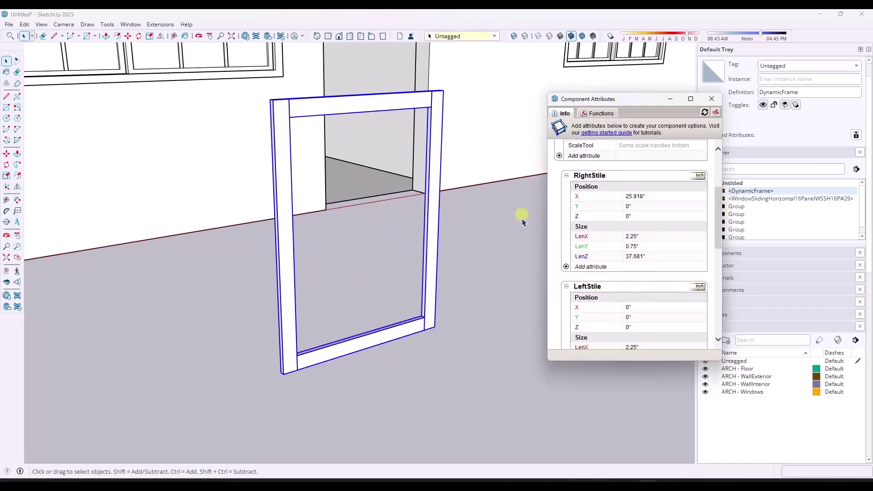
scroll(717, 231, down, 1)
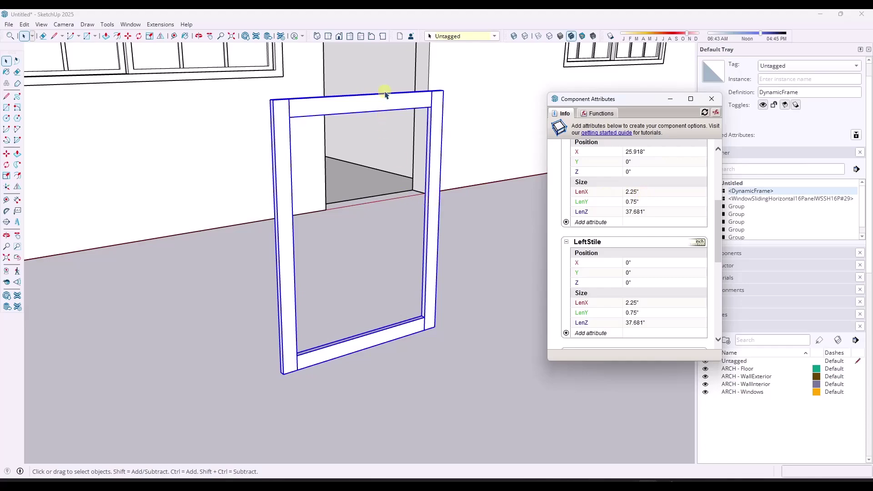
scroll(609, 218, down, 1)
scroll(468, 240, up, 2)
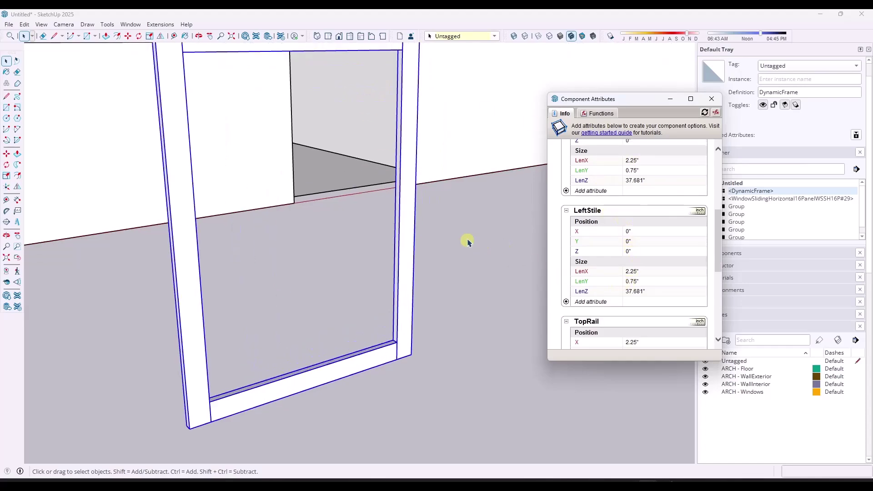
scroll(416, 226, down, 5)
scroll(413, 195, up, 4)
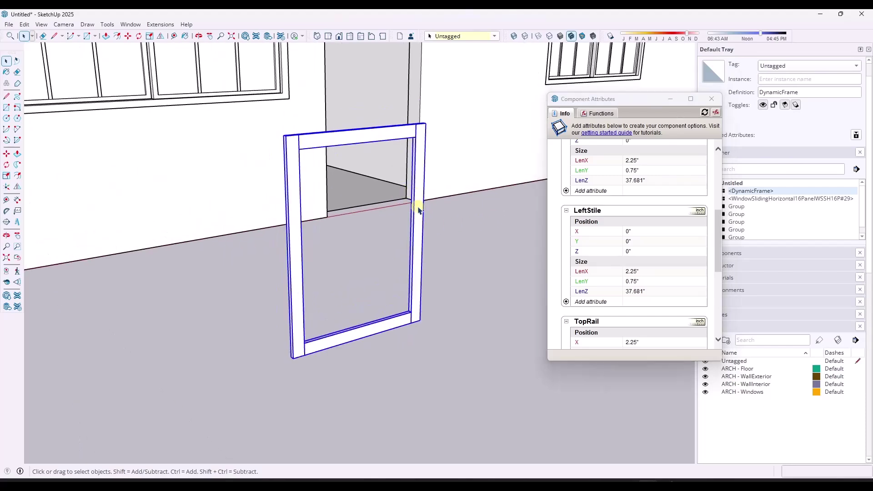
Scale DynamicFrame's width along the red axis by 0.56, then stretch it back out
key(s)
click(422, 225)
click(367, 235)
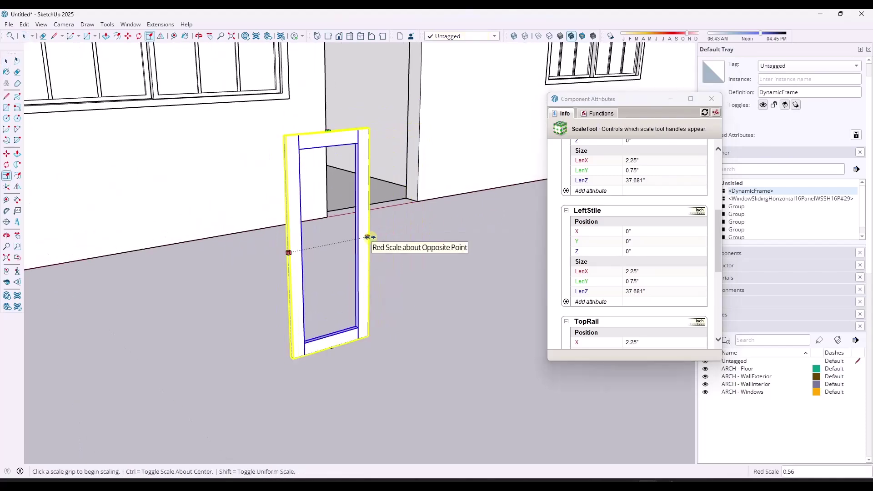
click(368, 235)
click(427, 234)
Shorten DynamicFrame along the blue axis, then scale its height up by 1.28 and again by 1.18
click(362, 129)
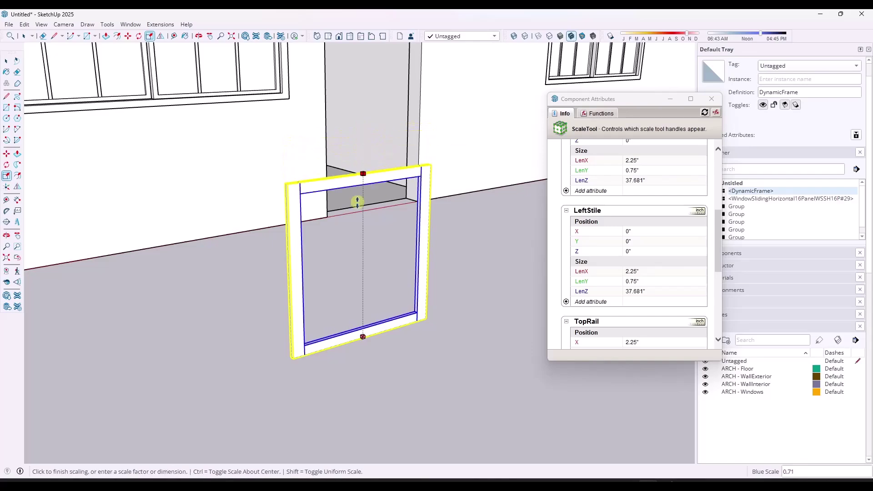
click(361, 215)
click(366, 204)
click(329, 187)
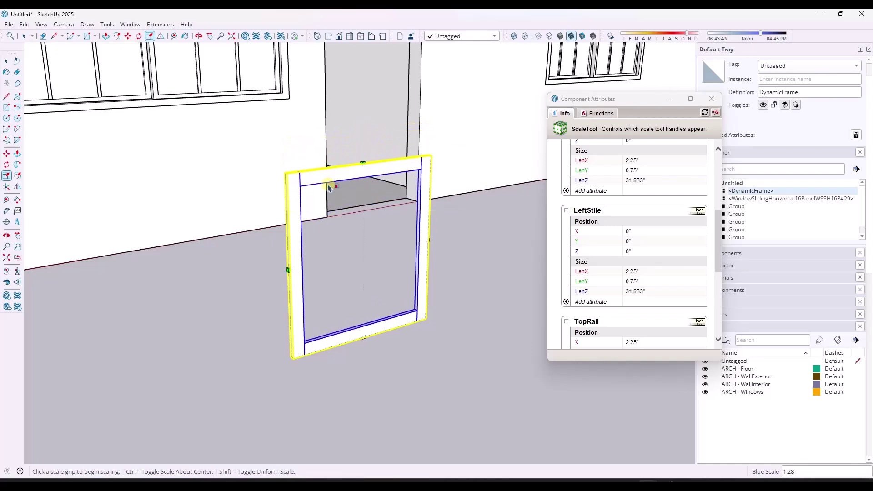
click(365, 164)
click(384, 191)
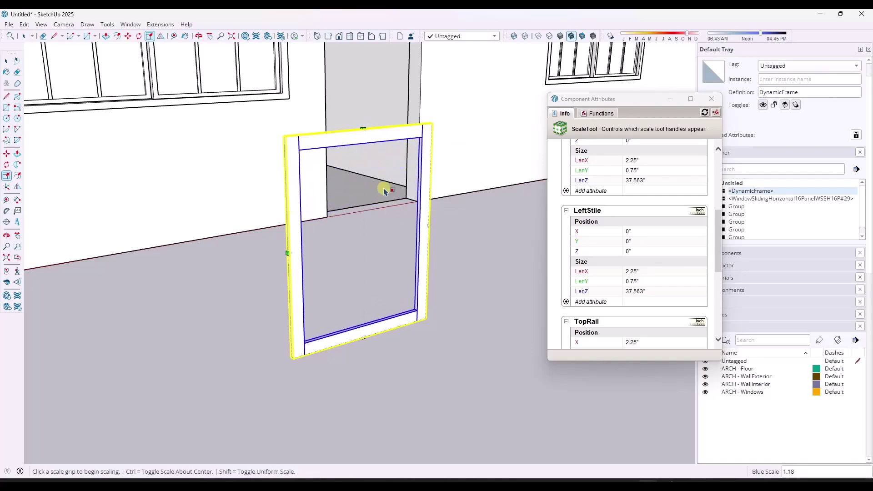
Narrow DynamicFrame along the red axis, then widen it by 1.34
click(426, 224)
click(420, 231)
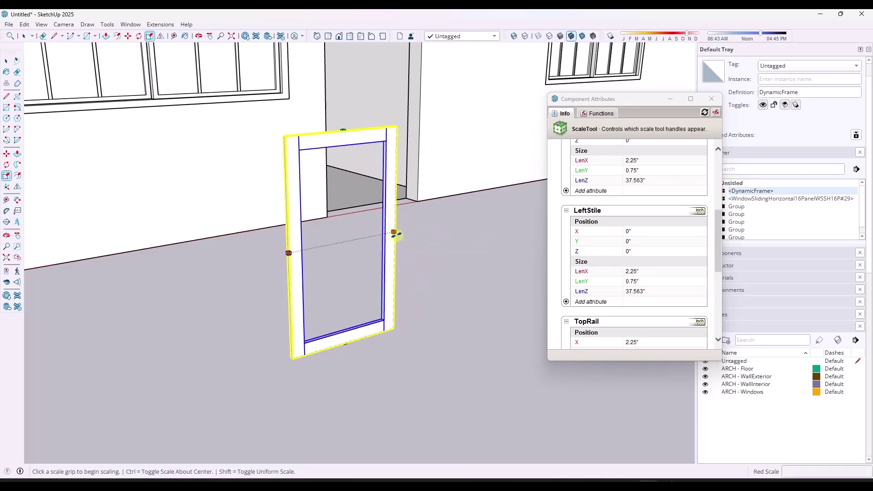
click(394, 233)
click(426, 228)
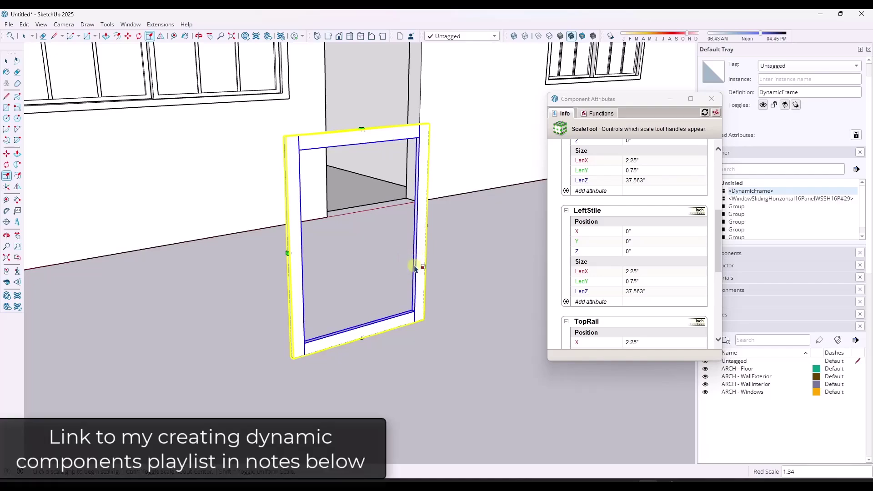
Lower DynamicFrame's height along the blue axis, raise it to about 40.16 inches, and leave the Scale tool
scroll(450, 228, down, 3)
scroll(371, 225, up, 4)
click(330, 145)
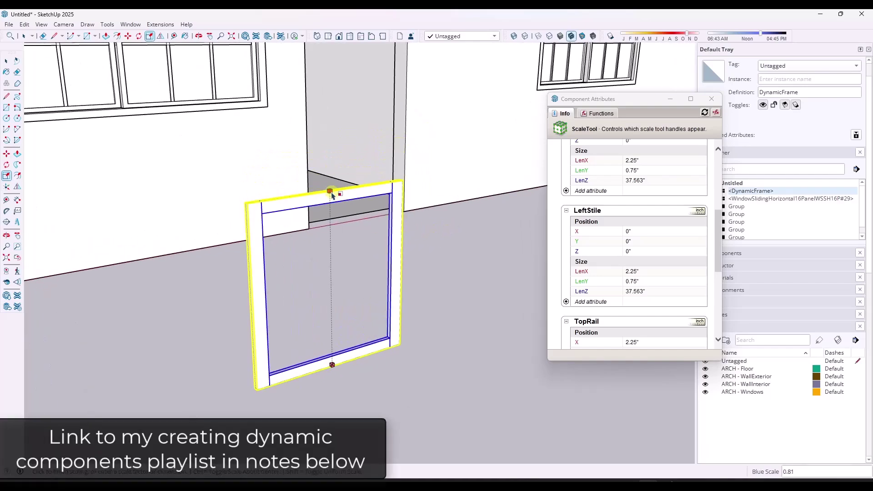
click(329, 128)
key(space)
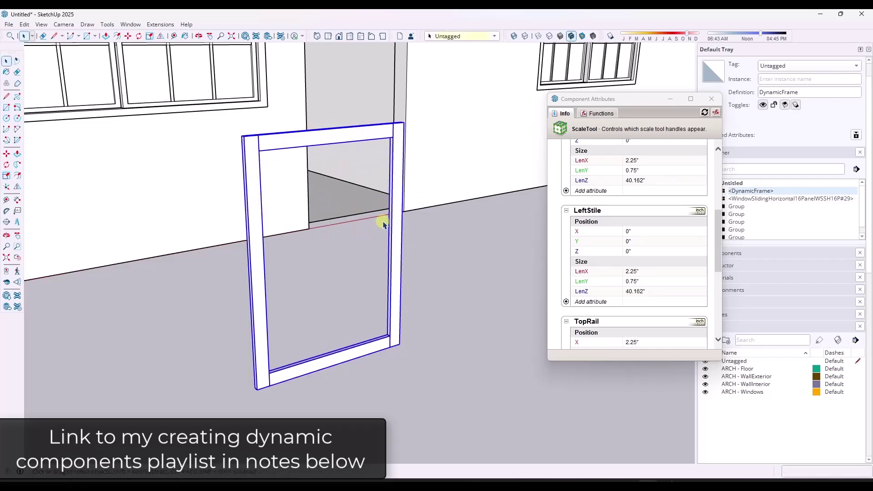
Switch to the Dynamic Window Library V01 model and examine the rows of dynamic windows in different sizes
scroll(380, 225, down, 3)
scroll(371, 241, up, 1)
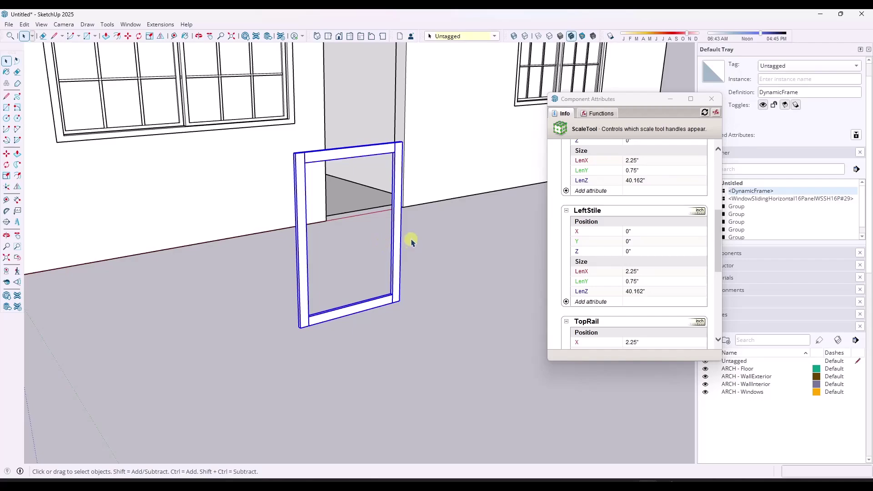
scroll(405, 238, down, 2)
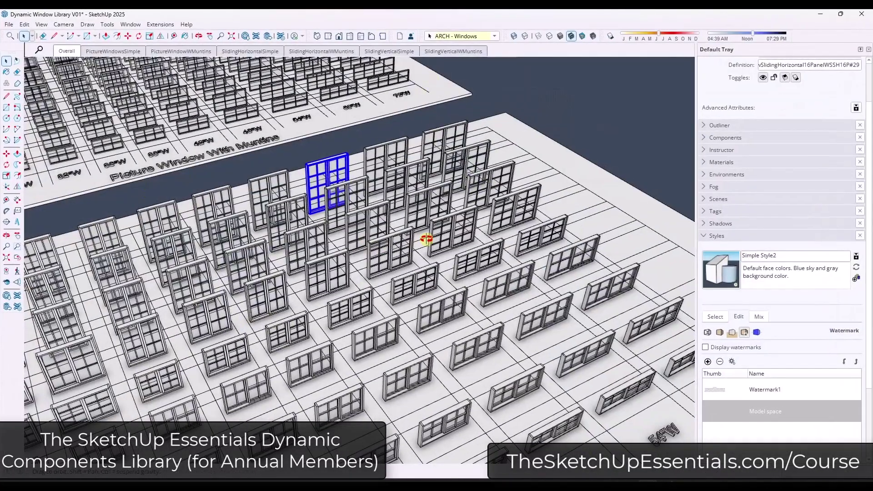
middle_drag(425, 242, 487, 226)
drag(486, 226, 390, 238)
middle_drag(390, 238, 416, 230)
scroll(416, 235, up, 3)
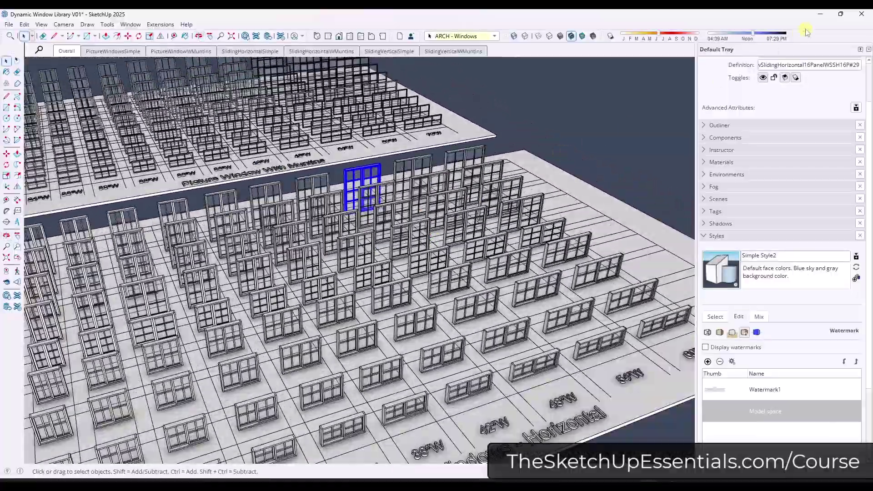
Switch to the Dynamic Cabinet Collection V02 Working model and copy the nearest Shaker double-door, single-drawer base cabinet
right_click(650, 482)
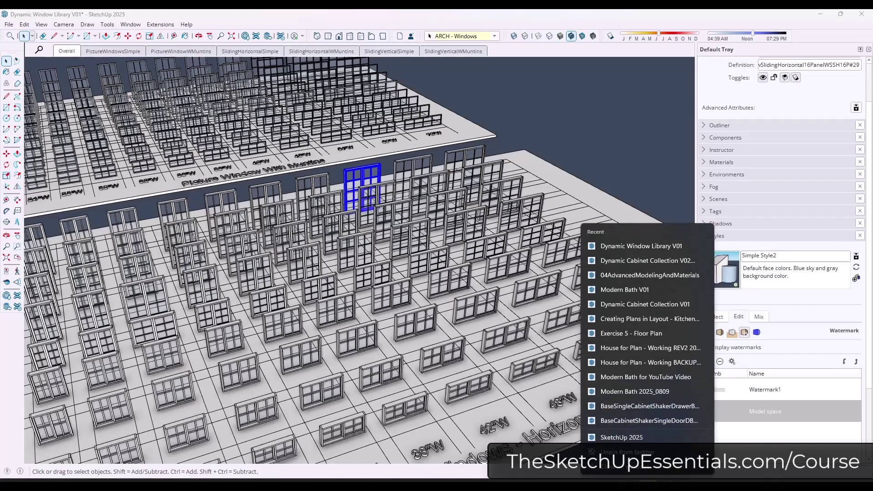
click(639, 433)
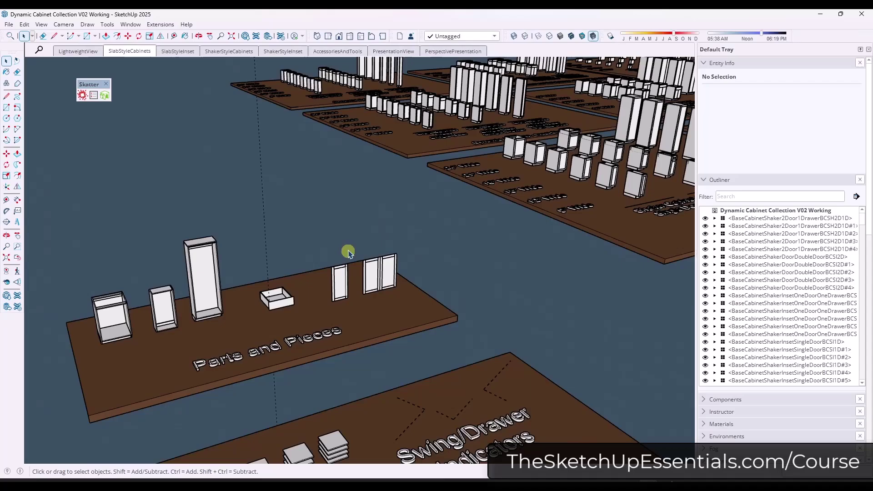
scroll(319, 249, down, 3)
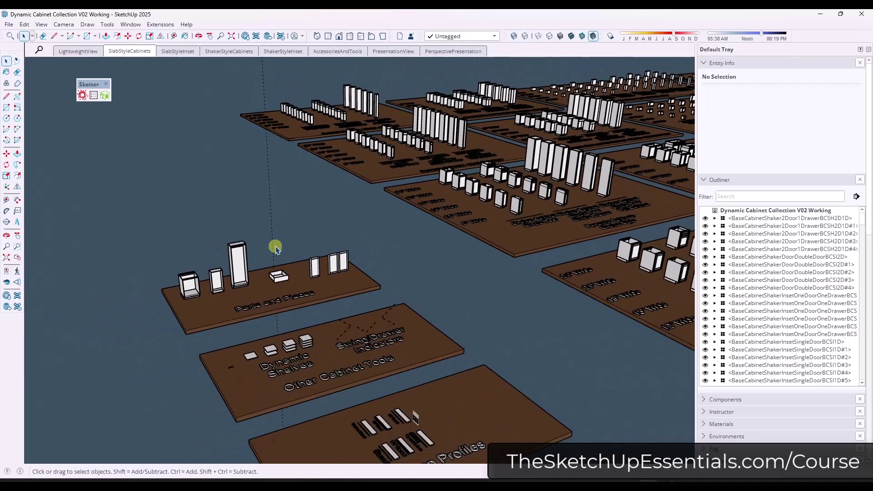
scroll(513, 182, up, 2)
scroll(513, 182, up, 2)
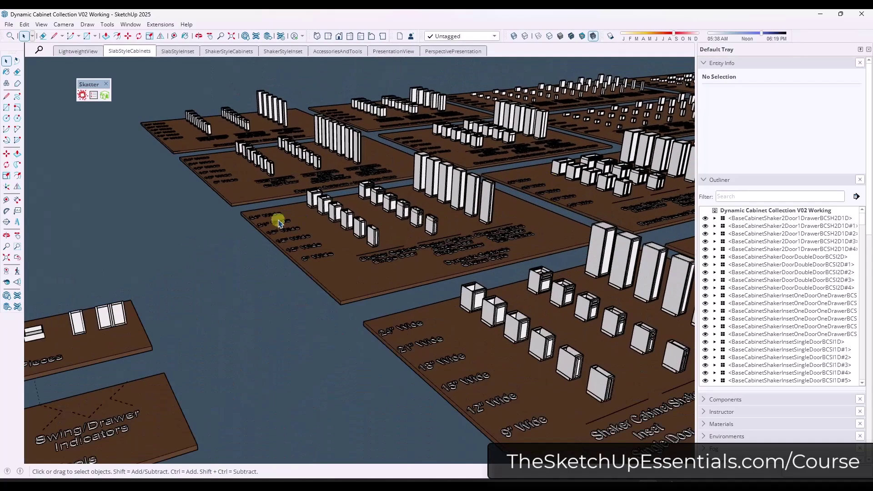
scroll(606, 165, down, 3)
scroll(502, 195, up, 4)
scroll(502, 196, up, 2)
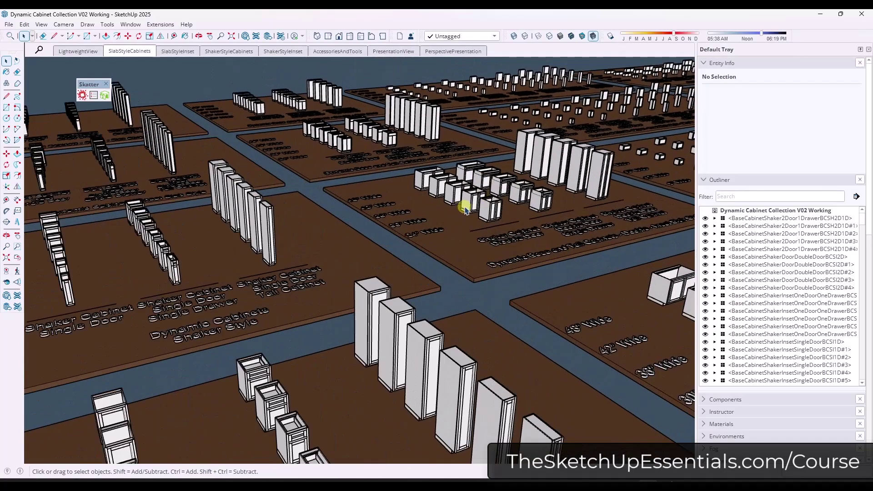
scroll(465, 206, up, 5)
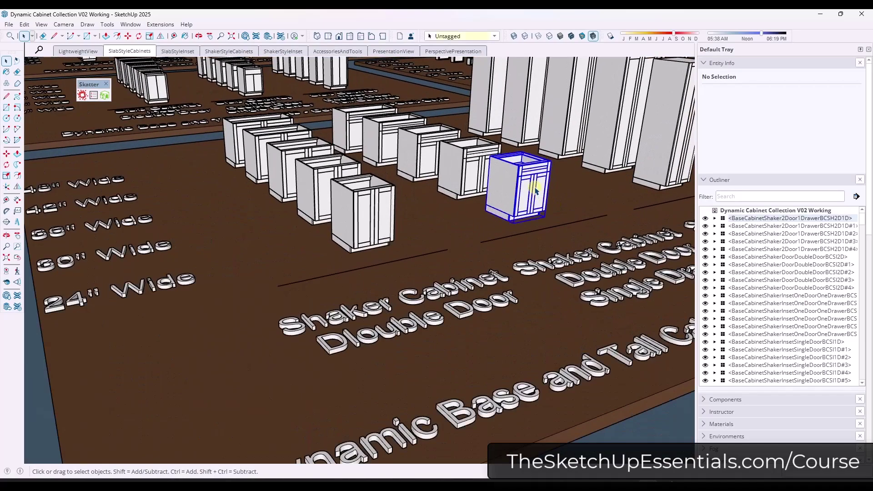
click(535, 190)
scroll(559, 187, up, 2)
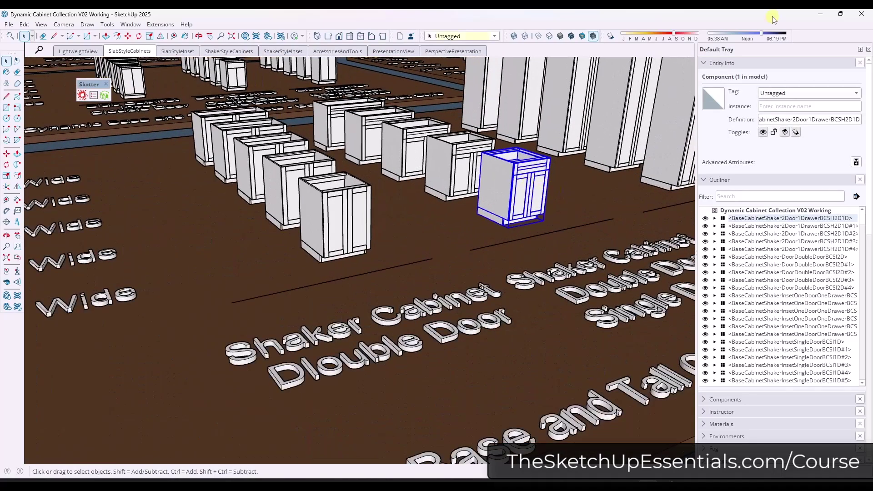
Return to the untitled house model, paste the cabinet into the corner room and move it against the back wall
click(823, 18)
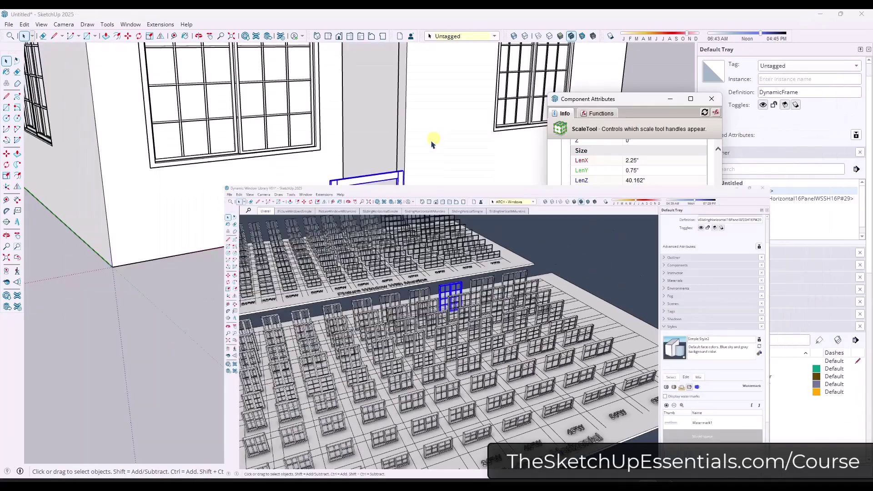
scroll(451, 202, down, 5)
middle_drag(452, 203, 390, 233)
scroll(398, 117, up, 3)
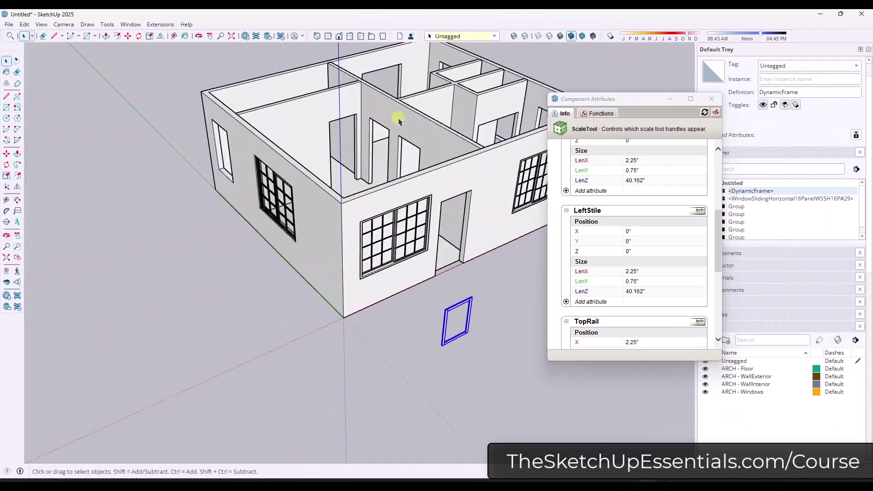
middle_drag(397, 117, 339, 233)
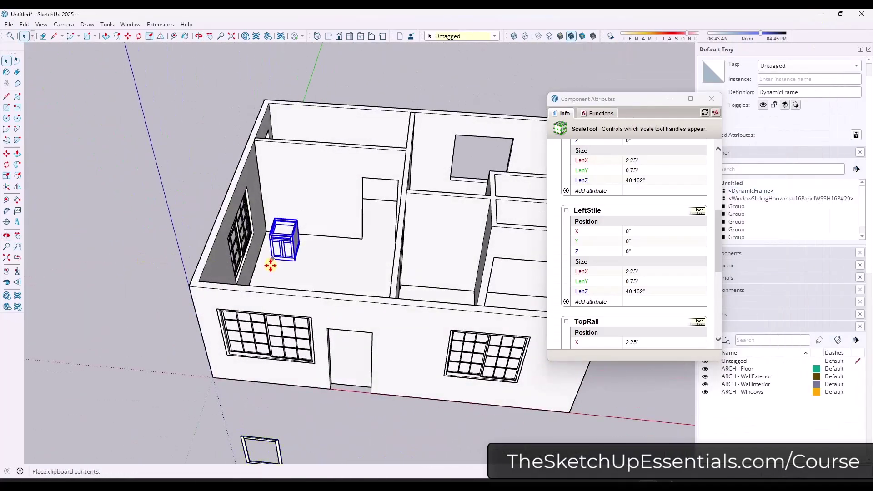
click(269, 249)
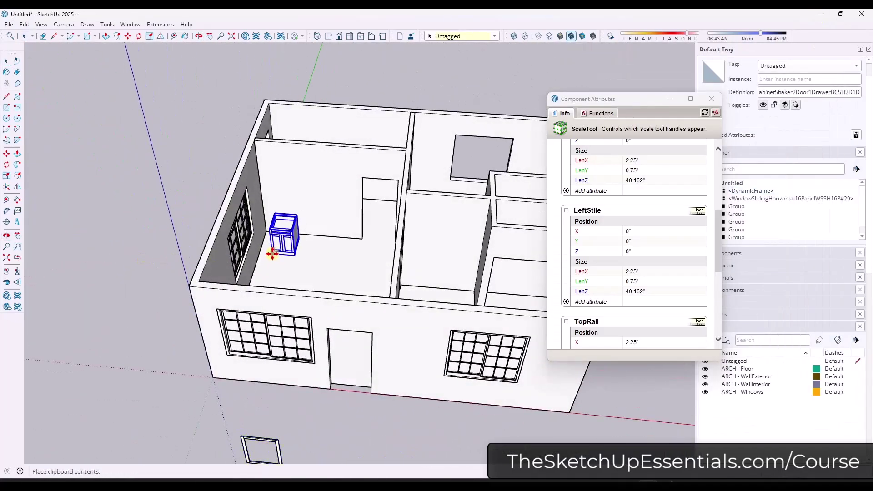
scroll(283, 226, up, 5)
scroll(283, 226, up, 3)
drag(267, 178, 272, 165)
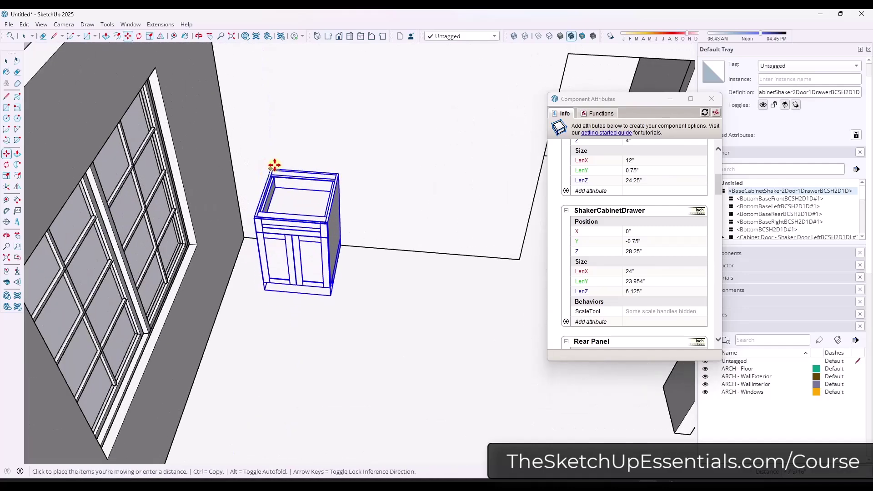
Stretch the cabinet along the red axis to the window wall, then scale its width to 36" from the opposite side
key(s)
click(266, 231)
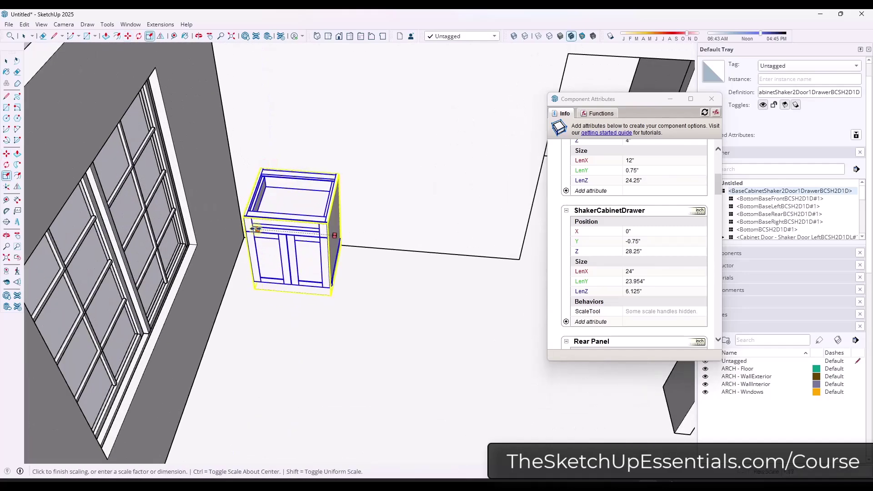
click(224, 182)
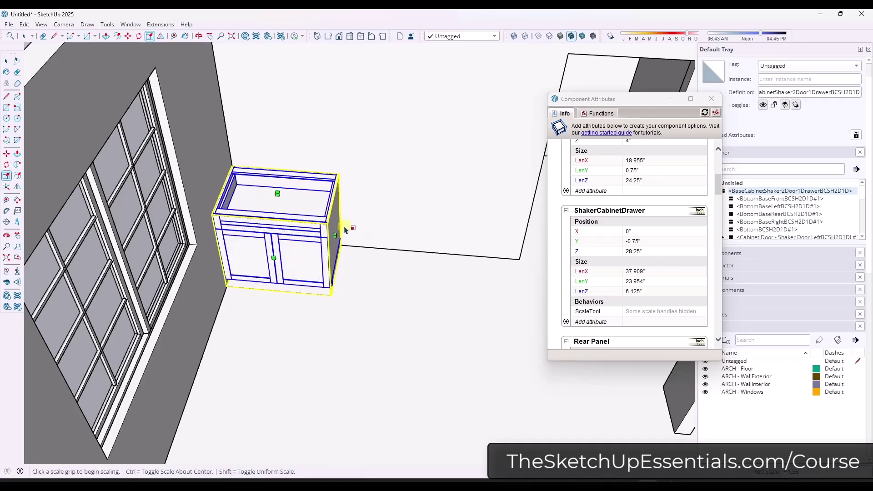
click(335, 235)
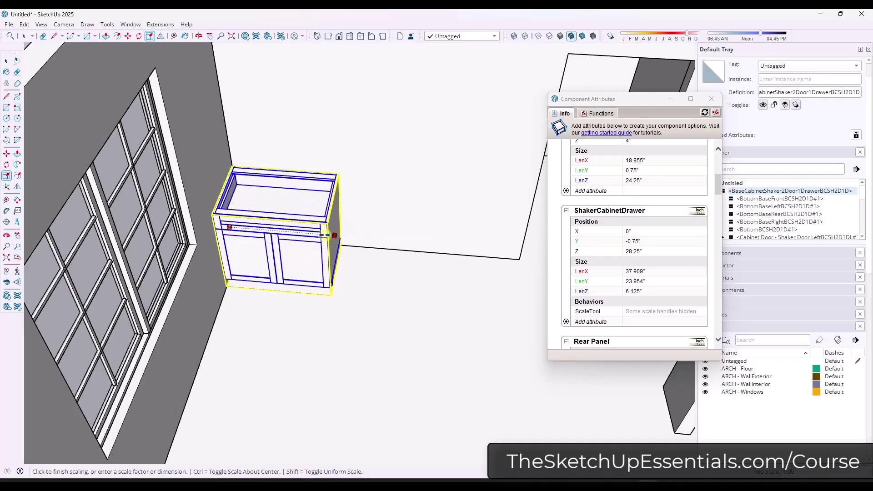
text(36")
key(Return)
key(space)
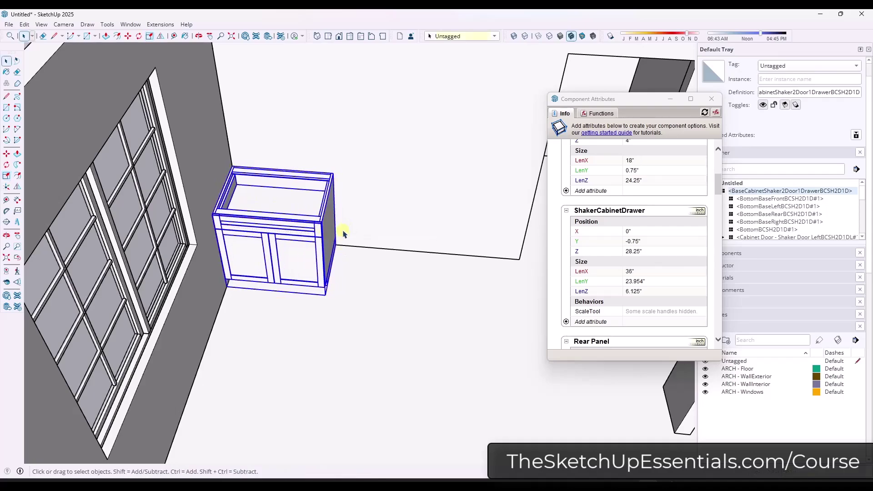
Copy the 36" cabinet along the back wall so the copy sits directly beside the original
middle_drag(341, 230, 307, 210)
key(m)
scroll(240, 152, up, 3)
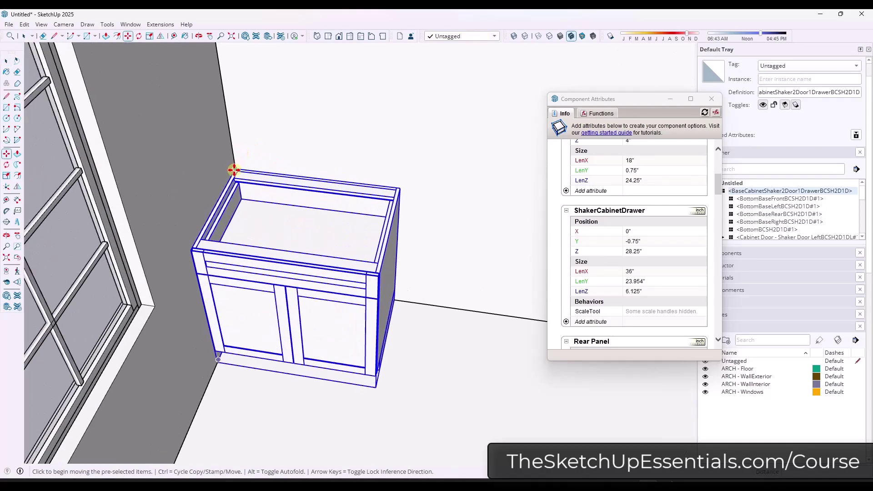
click(235, 171)
key(ctrl)
click(401, 188)
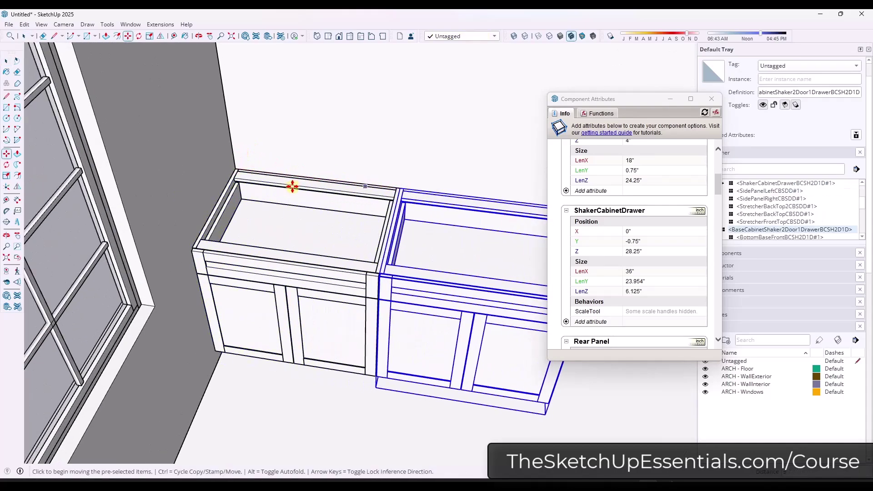
Scale the copied cabinet's width down along the red axis to about 27.54"
scroll(290, 186, down, 2)
key(s)
drag(457, 262, 432, 258)
key(space)
middle_drag(469, 258, 394, 271)
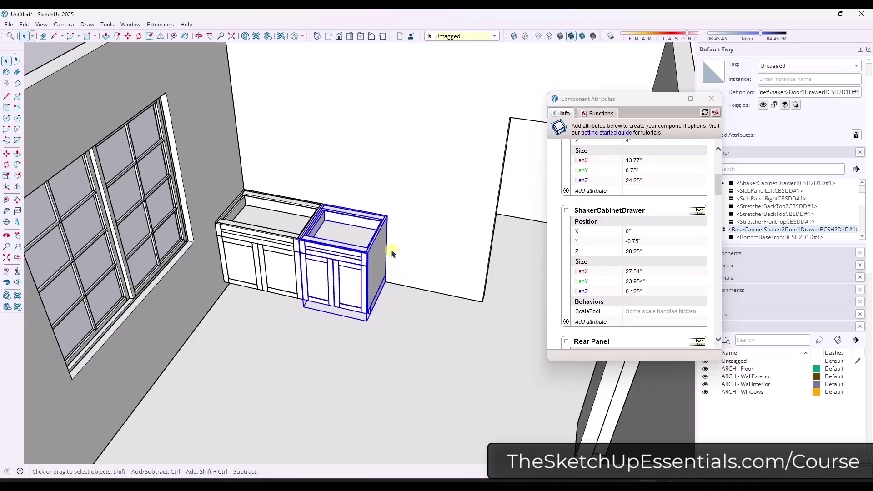
mouse_move(392, 253)
middle_down()
mouse_move(419, 243)
mouse_move(384, 256)
middle_up()
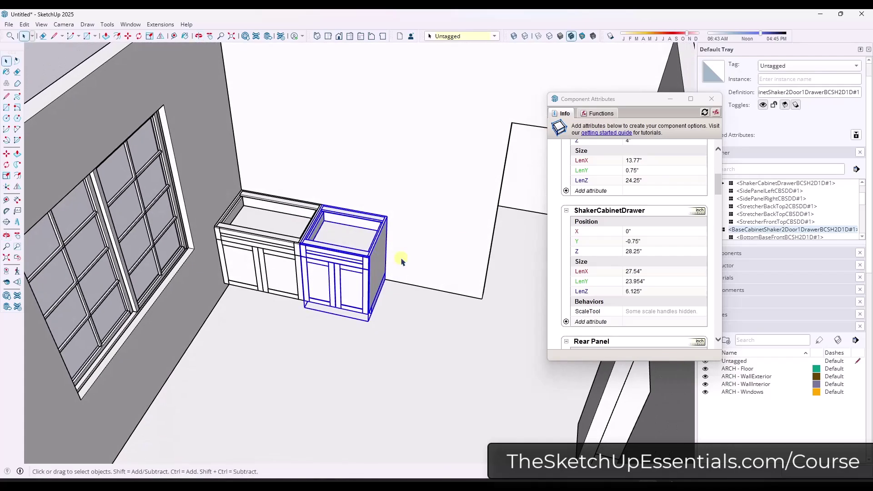
Close the Component Attributes window and search 3D Warehouse for "cabinet"
click(711, 99)
scroll(389, 228, down, 5)
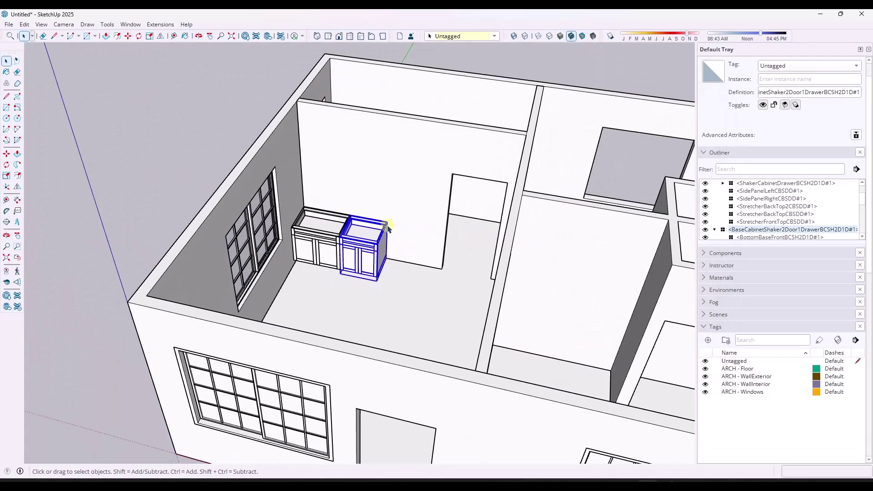
click(246, 37)
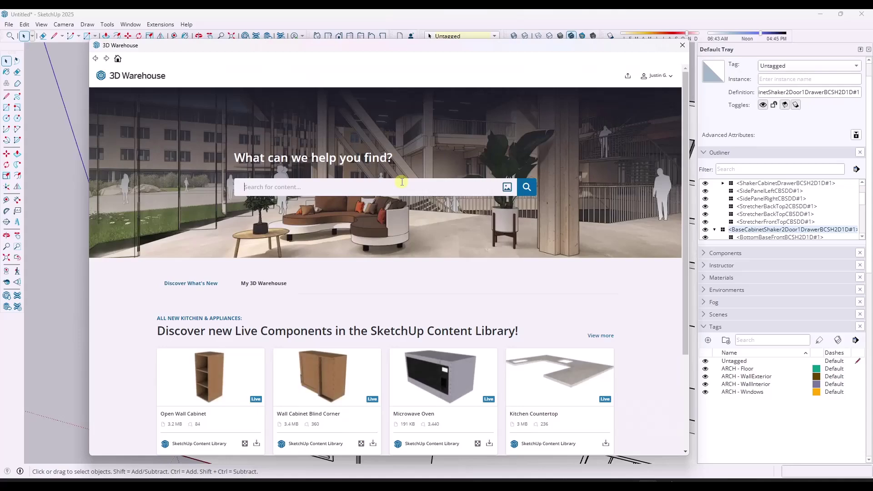
text(cabinet)
key(Return)
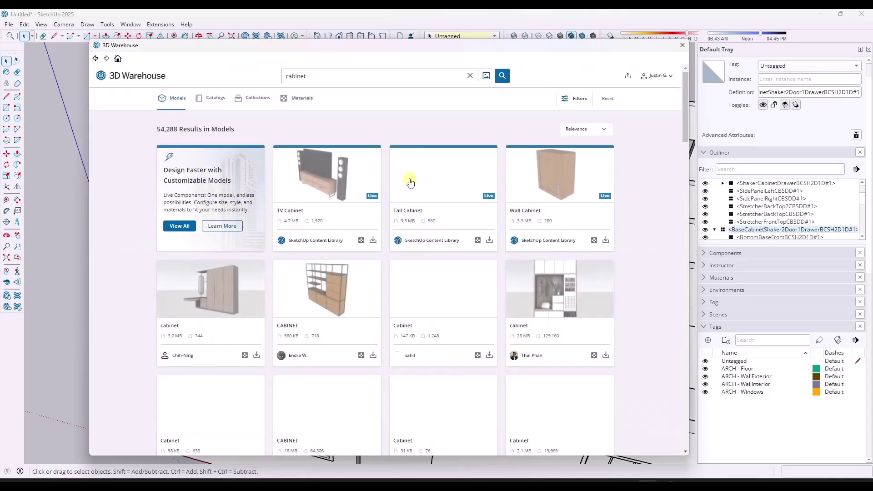
Filter the 3D Warehouse results to Dynamic Component models and sort them by Popularity
click(578, 101)
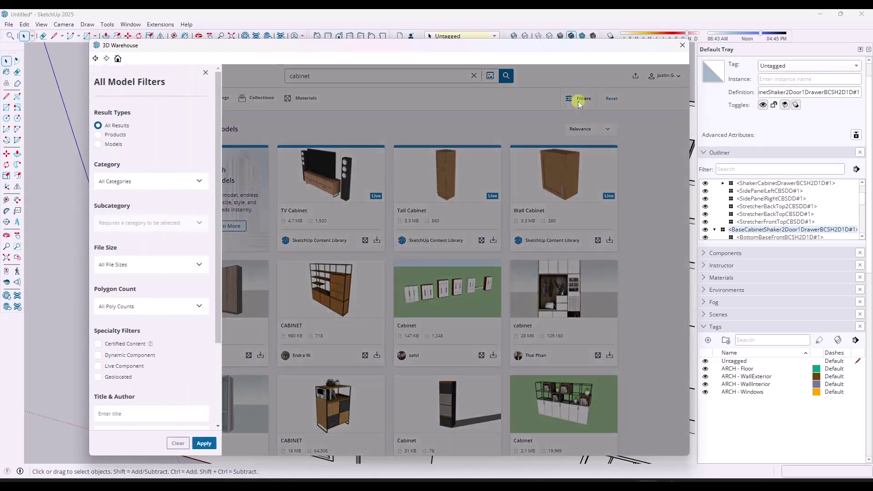
click(204, 443)
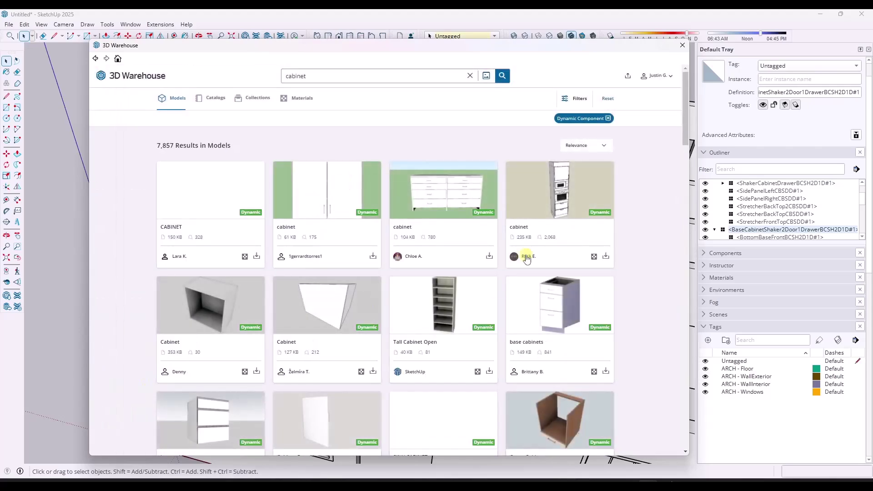
click(587, 145)
click(580, 181)
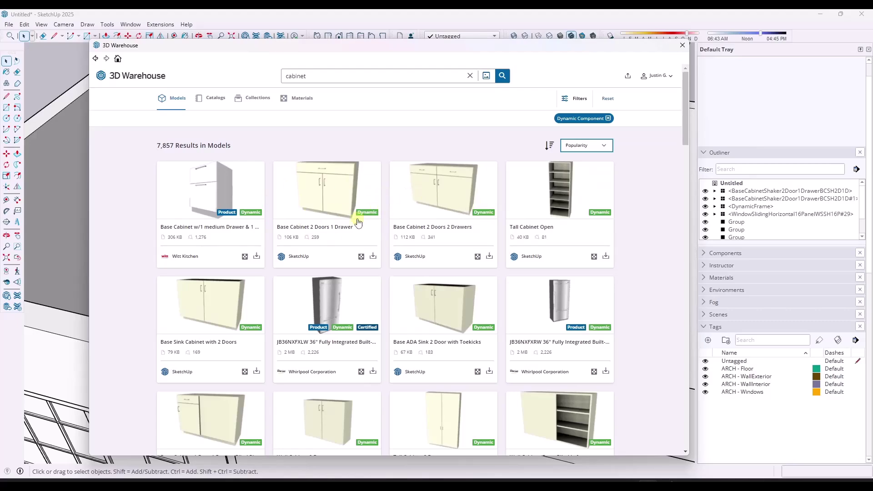
Download Base Cabinet 2 Doors 1 Drawer from the results and place it on the floor in front of the Shaker cabinets
scroll(477, 275, down, 3)
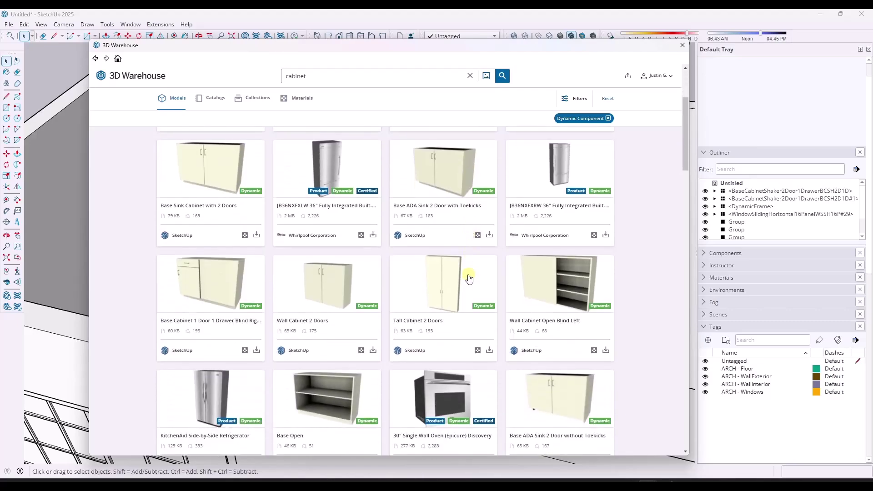
scroll(468, 276, down, 1)
scroll(241, 241, up, 2)
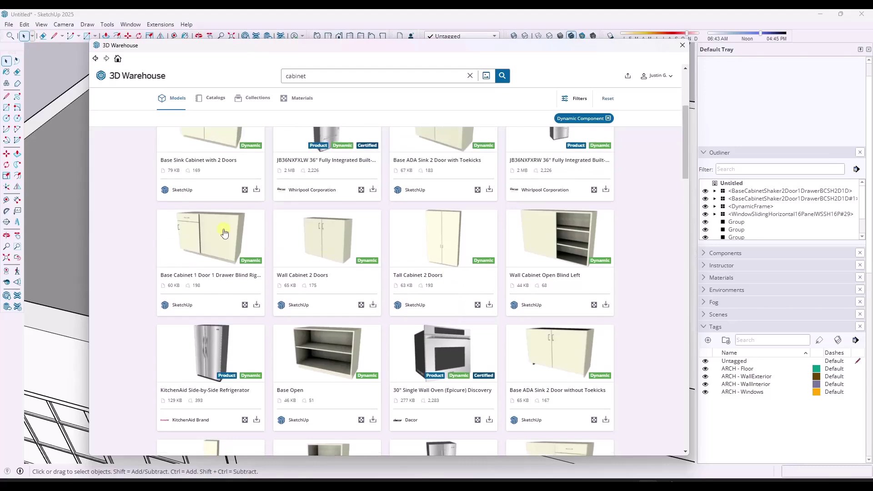
scroll(257, 246, up, 3)
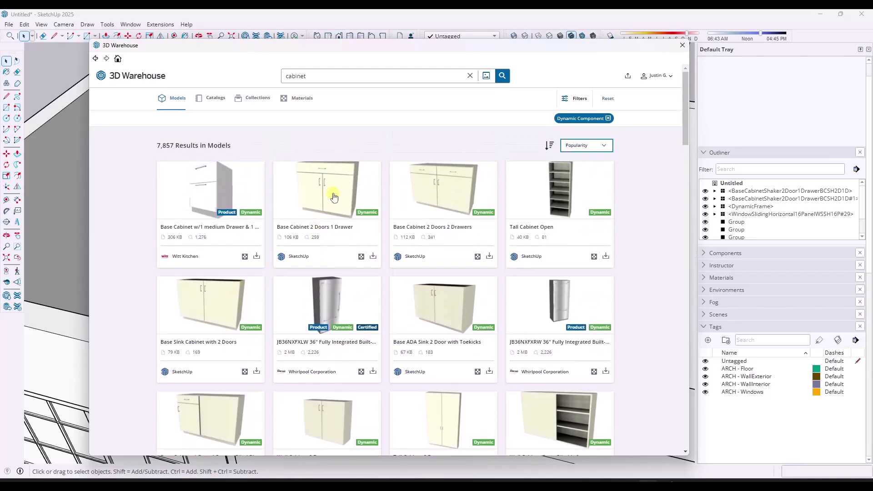
click(335, 197)
click(575, 216)
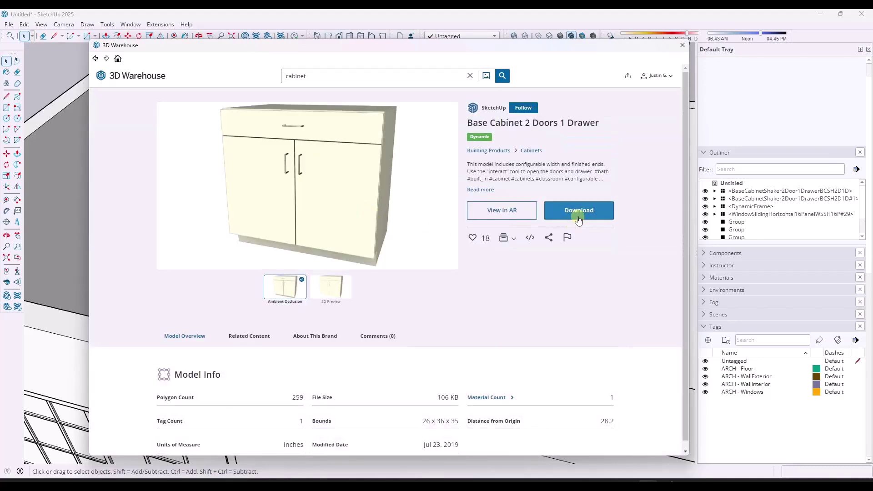
click(362, 262)
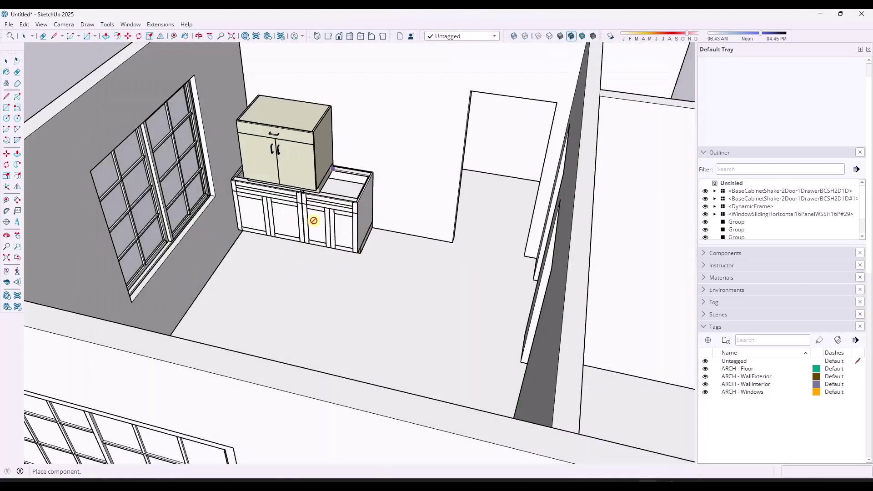
click(370, 303)
Scale the downloaded base cabinet along the red axis by 0.67
scroll(362, 293, up, 3)
key(s)
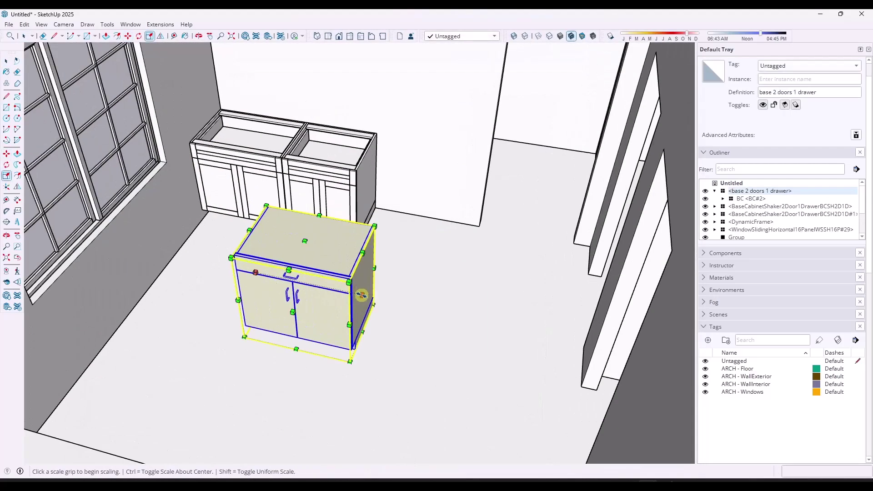
drag(362, 295, 381, 303)
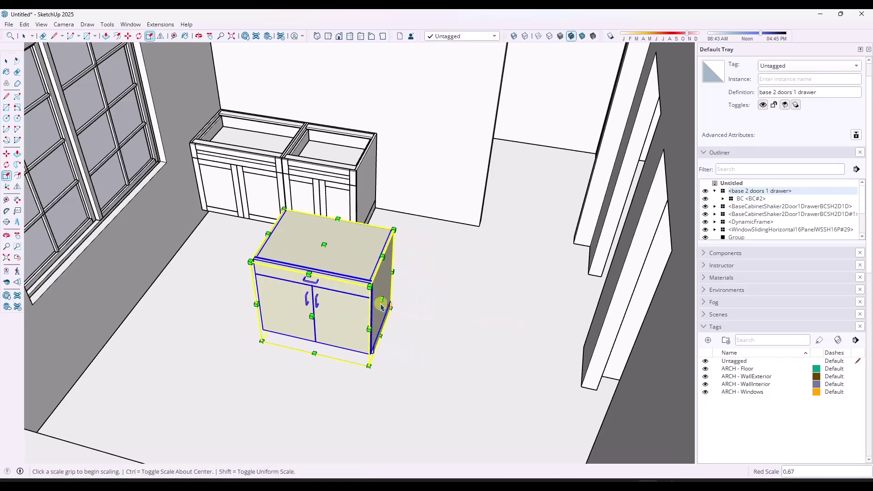
click(321, 246)
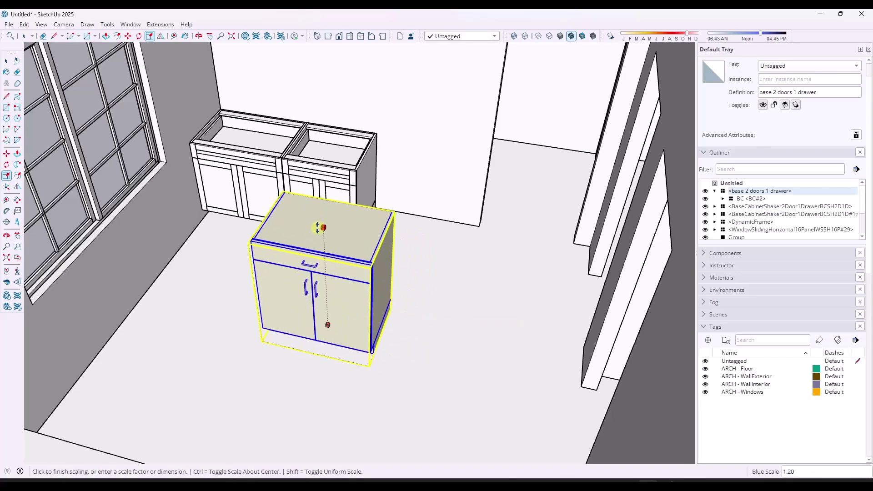
key(Escape)
key(space)
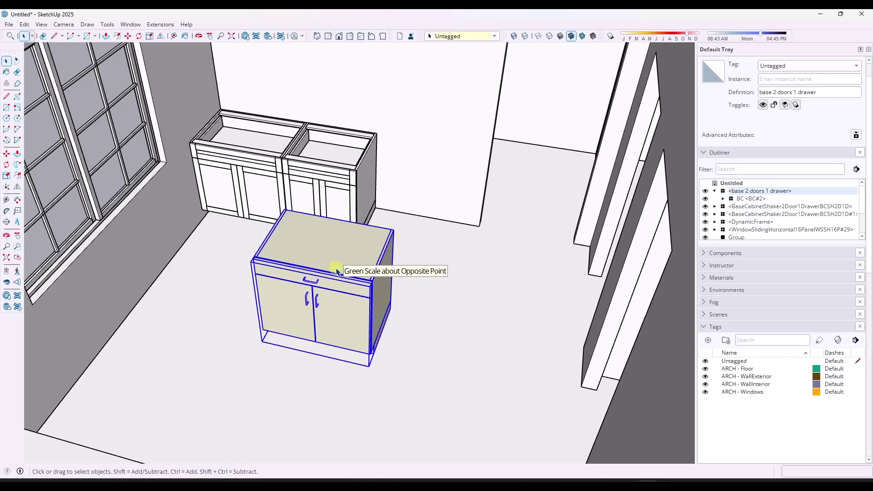
In the base cabinet's Component Options, apply a Width of 30 and Finished Ends Left
right_click(337, 271)
mouse_move(374, 260)
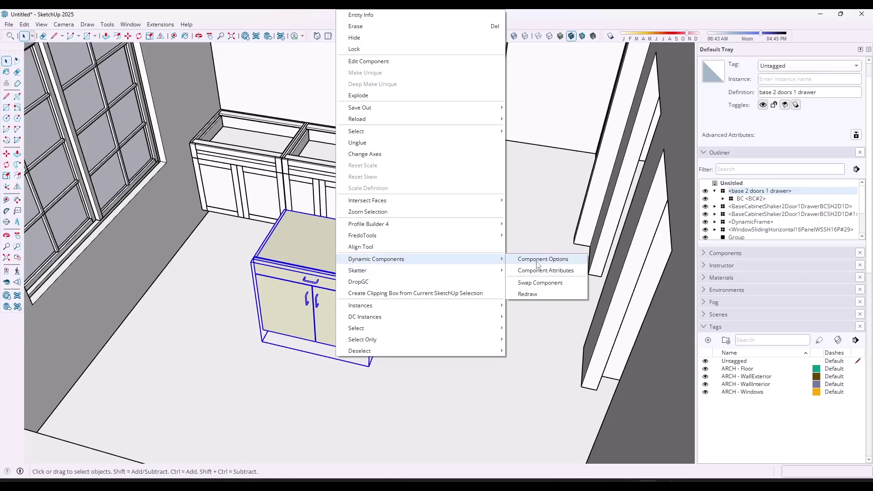
click(515, 258)
click(152, 165)
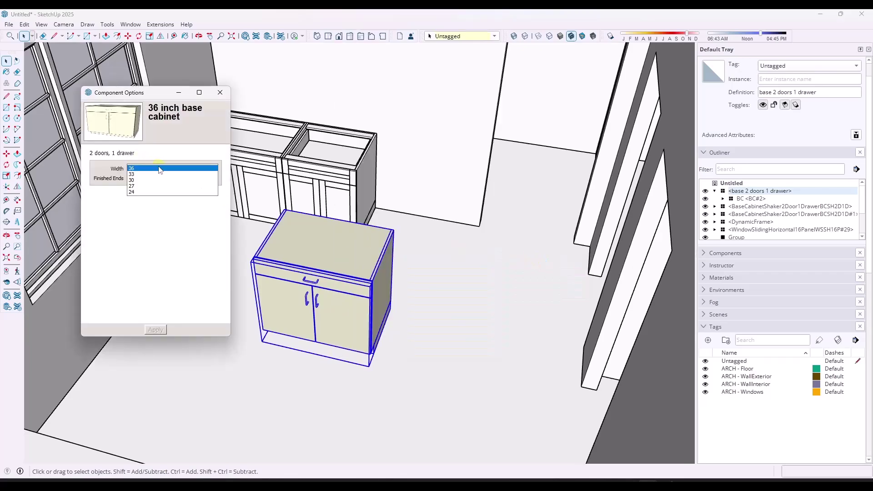
click(141, 183)
click(155, 329)
click(137, 177)
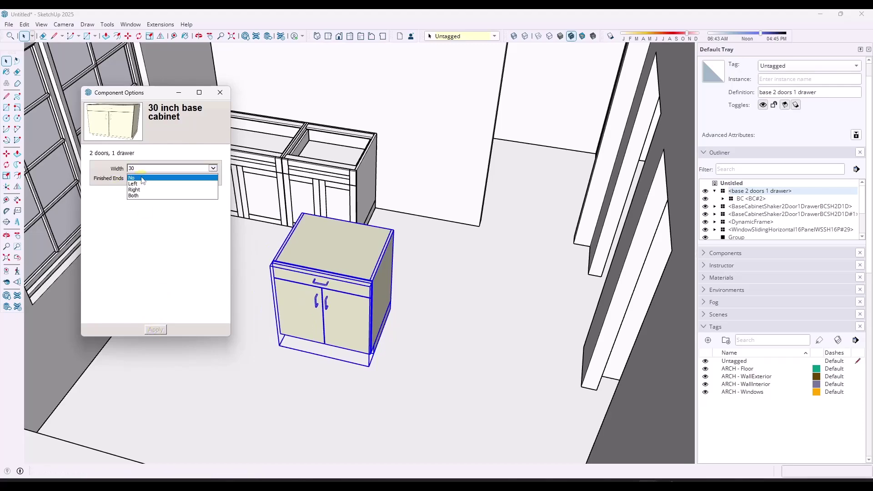
click(141, 188)
click(156, 329)
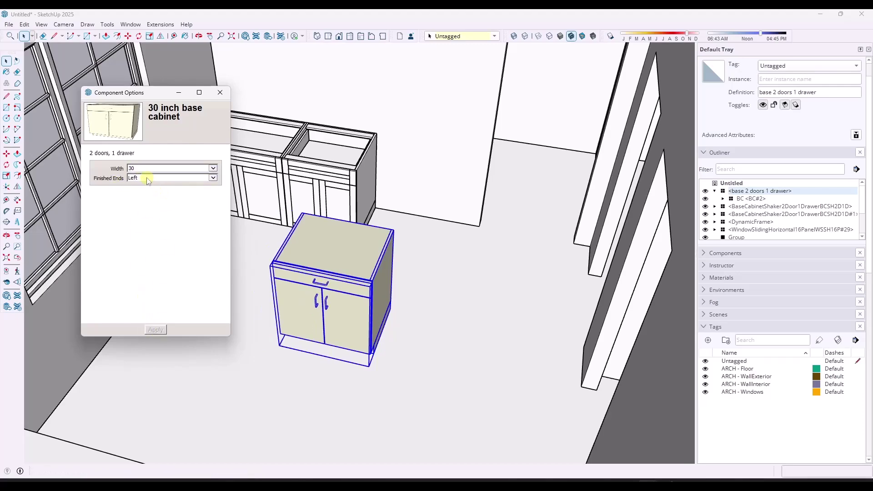
Change the base cabinet's Finished Ends to Both and its Width to 24, apply, and close the Component Options
click(146, 180)
click(136, 170)
click(155, 329)
click(142, 178)
click(141, 197)
click(146, 170)
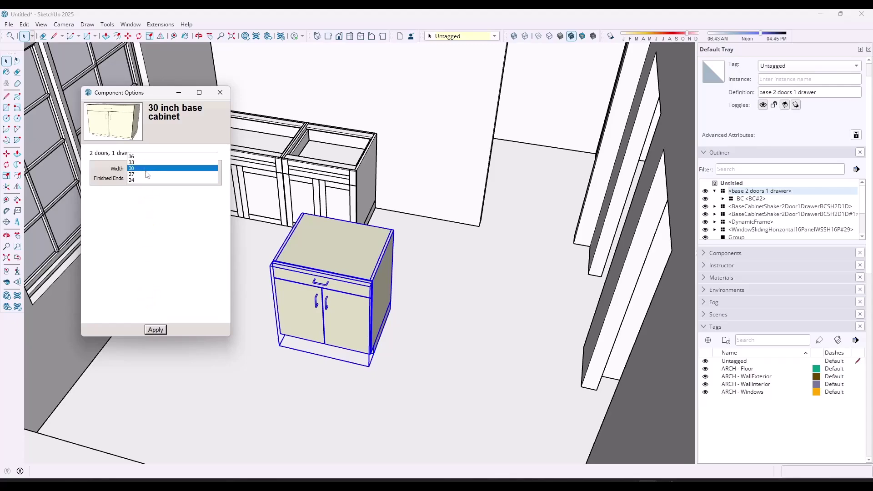
click(137, 180)
click(156, 330)
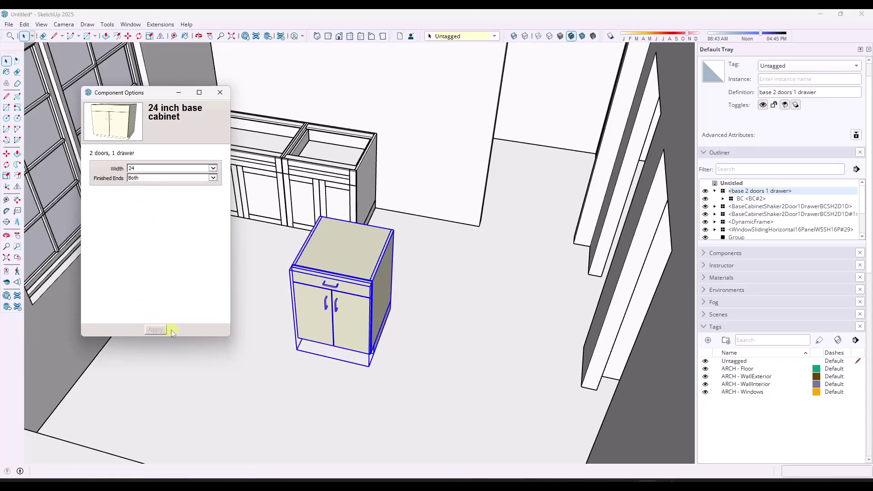
click(221, 92)
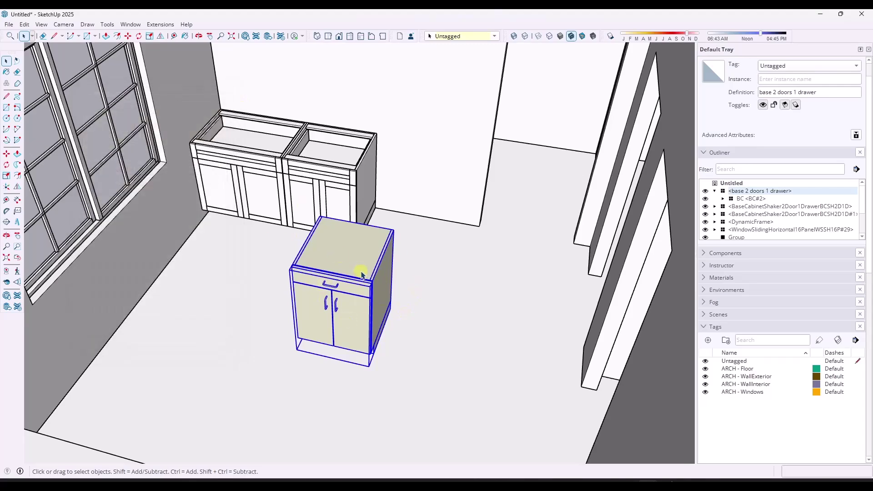
Delete the downloaded base cabinet in front of the Shaker cabinets
mouse_move(371, 280)
middle_down()
mouse_move(359, 268)
mouse_move(356, 281)
middle_up()
scroll(356, 281, down, 2)
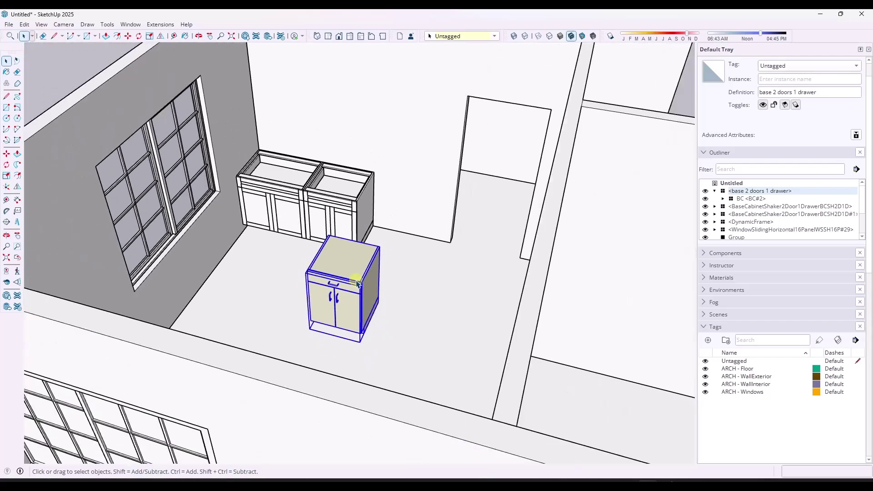
key(Delete)
scroll(356, 282, down, 5)
scroll(369, 254, down, 3)
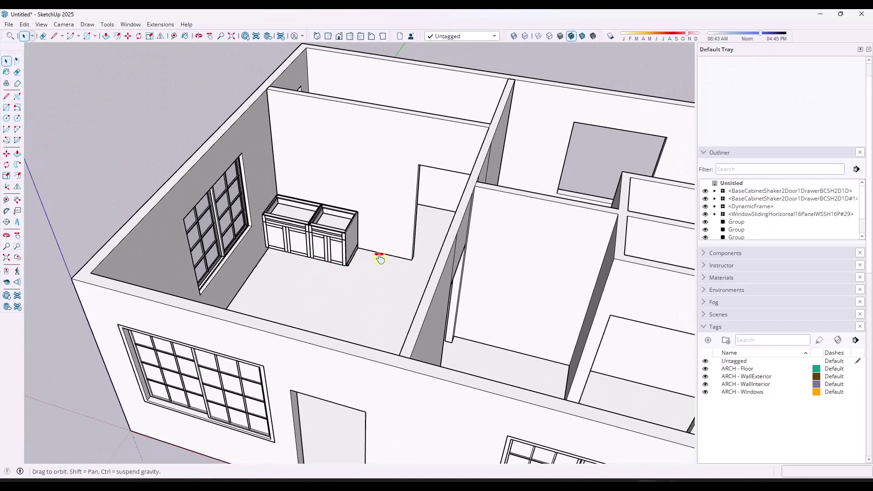
Search 3D Warehouse for "pella" and filter the results to Dynamic Component models
middle_drag(382, 249, 273, 227)
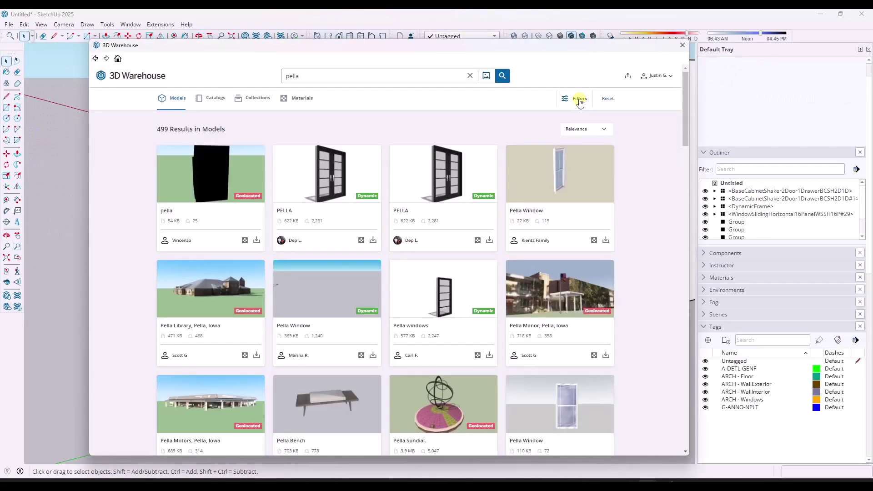
click(578, 99)
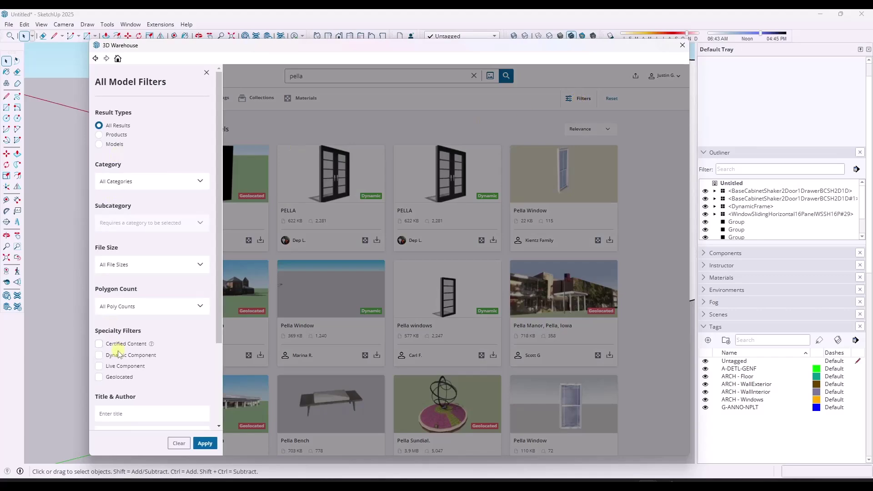
click(206, 449)
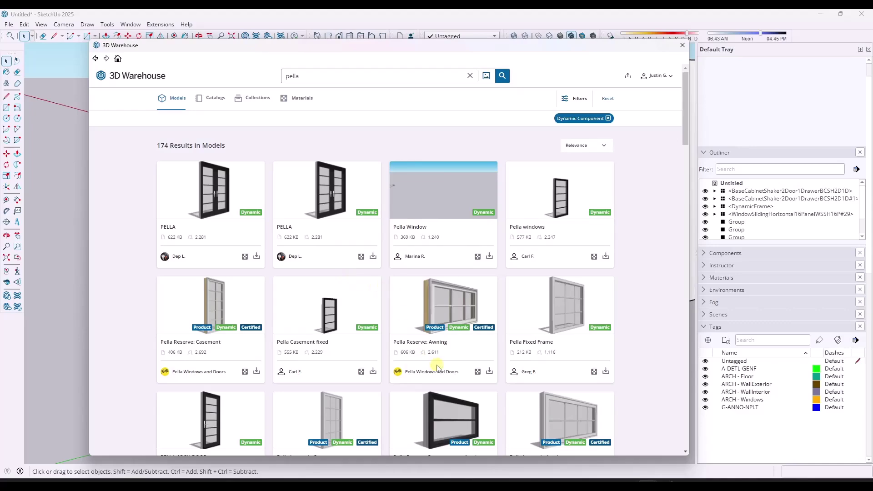
Find the certified Pella Impervia Sliding Window by Pella Windows and Doors in the results and download it directly into the model
scroll(447, 357, down, 3)
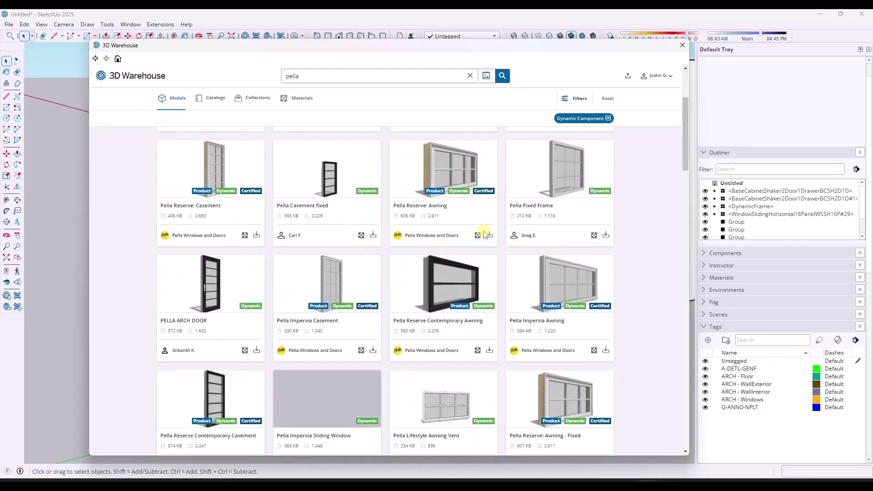
scroll(485, 234, down, 2)
scroll(552, 290, down, 2)
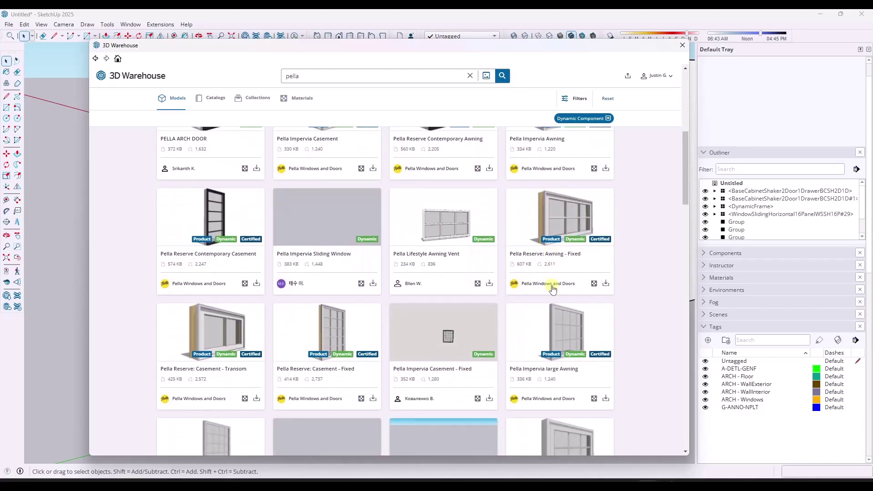
scroll(547, 291, down, 2)
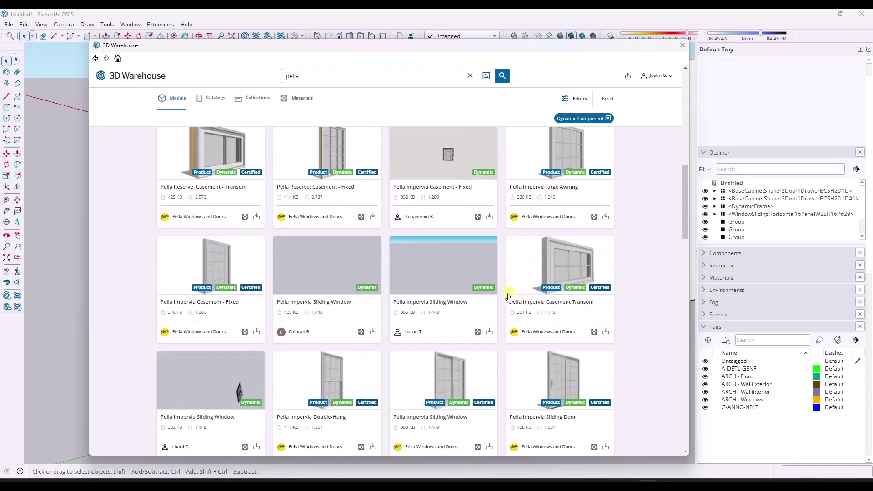
scroll(502, 291, down, 3)
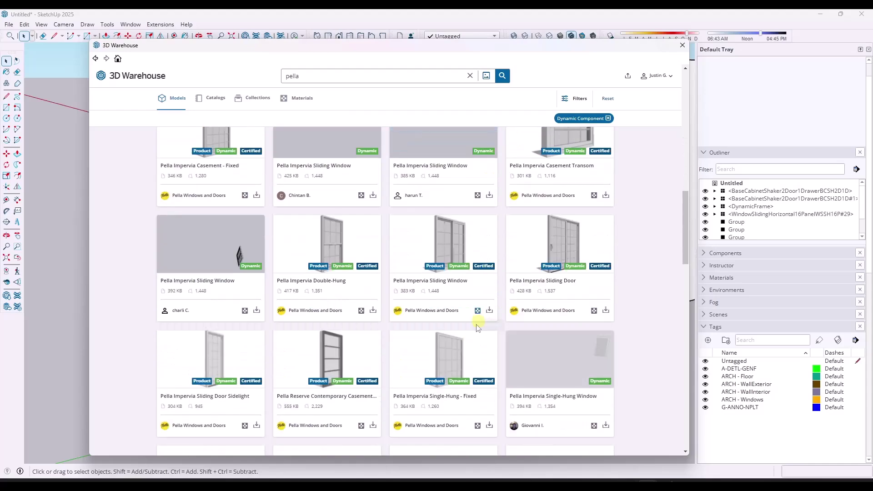
click(443, 244)
click(592, 215)
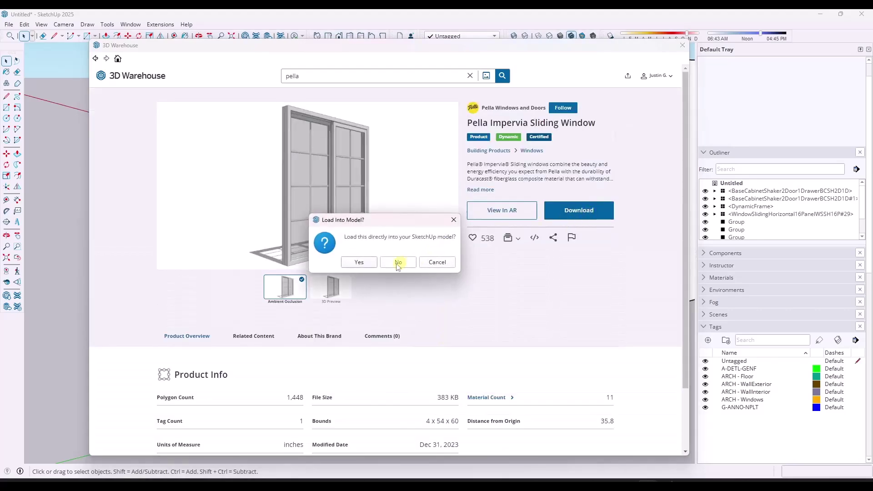
click(359, 262)
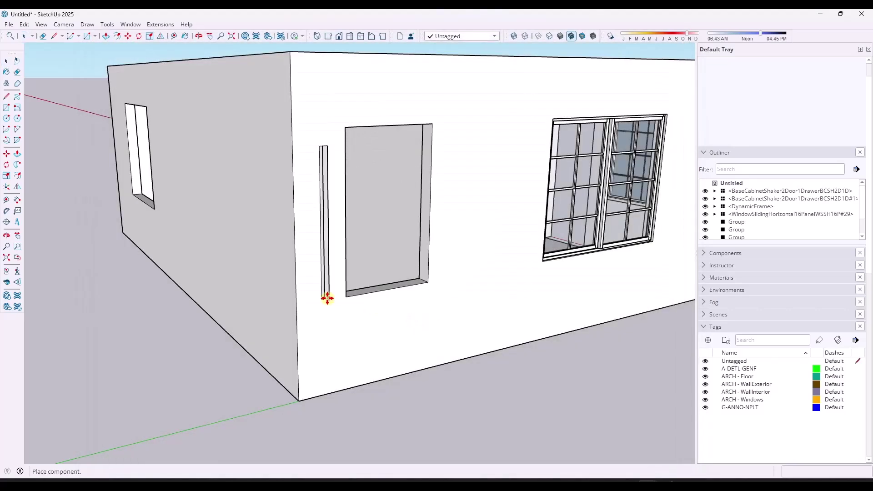
Place the Pella sliding window on the exterior wall at the lower corner of the empty window opening
middle_drag(327, 299, 653, 314)
scroll(566, 286, down, 4)
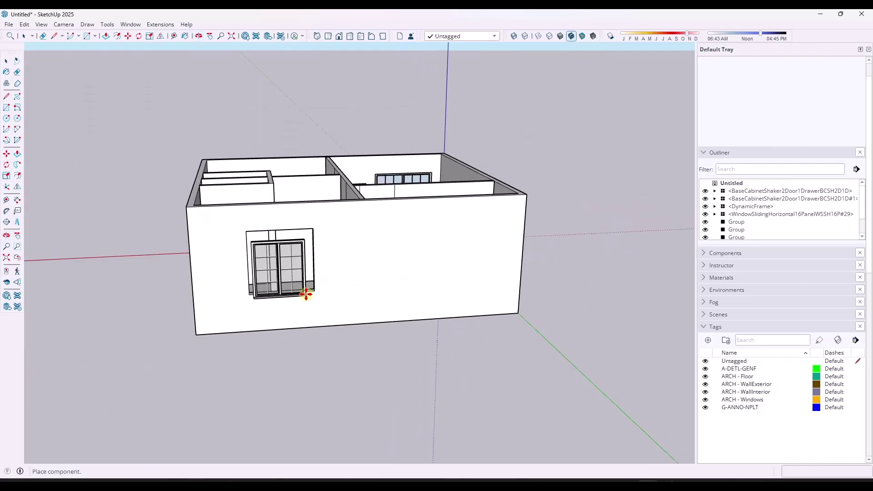
click(309, 293)
Open the Component Options of the placed Pella window
scroll(261, 241, up, 5)
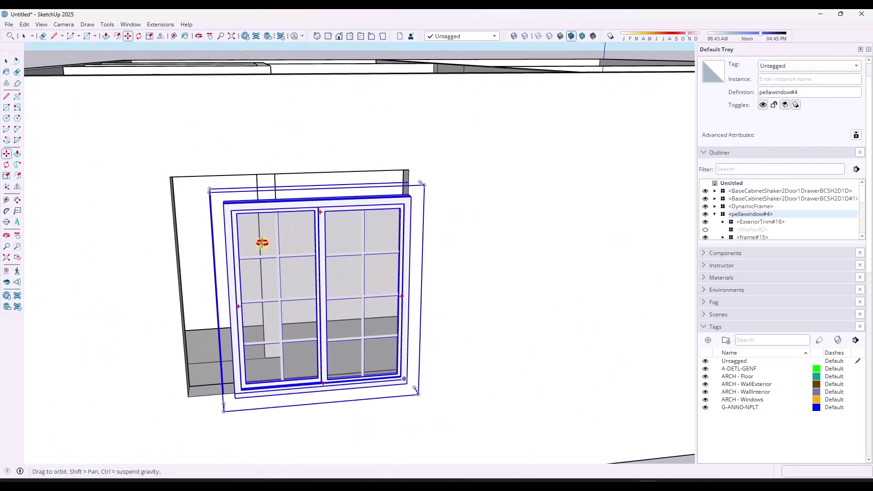
middle_drag(262, 243, 356, 235)
key(space)
right_click(338, 278)
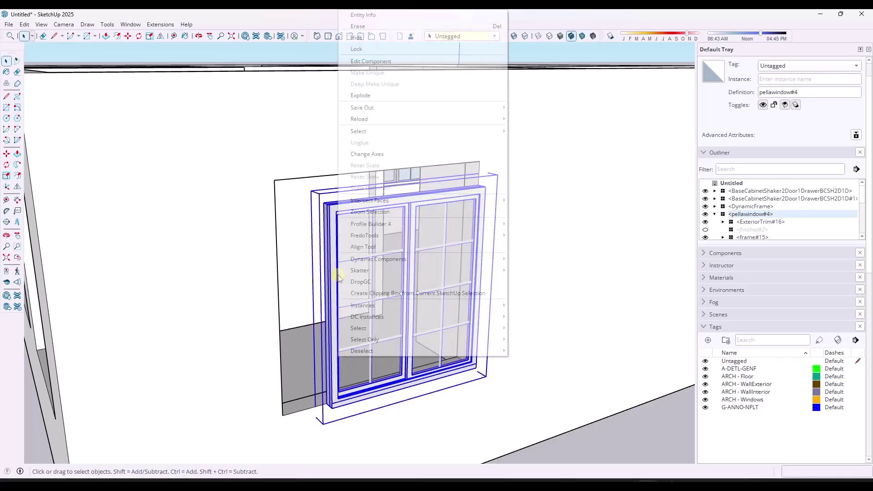
mouse_move(382, 259)
click(538, 259)
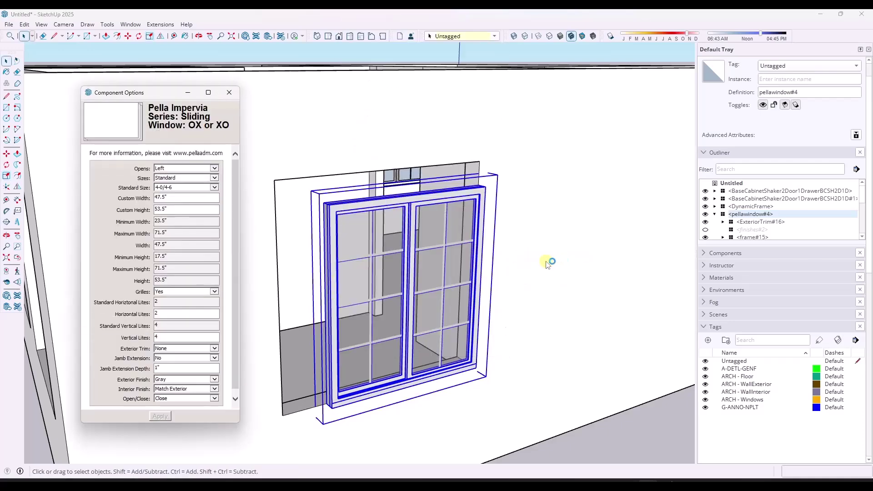
Keep the Pella window's Sizes on Standard and apply the Standard Size 5-0/4-6
click(200, 178)
click(196, 178)
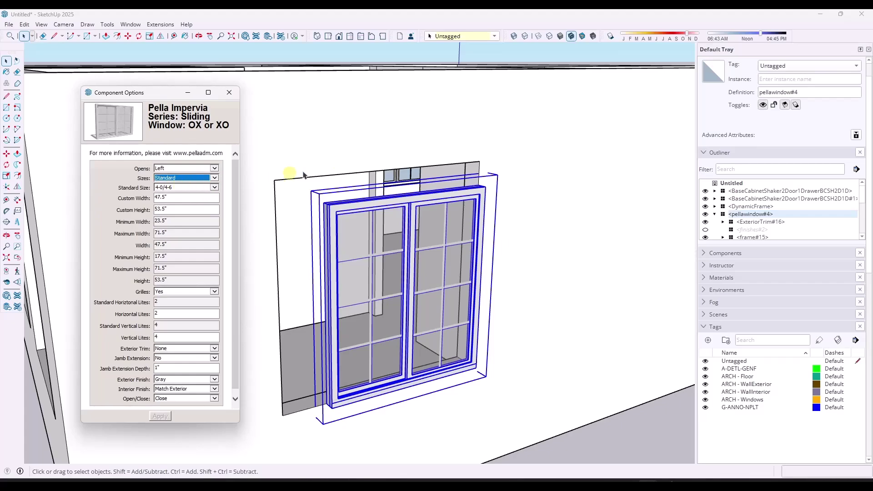
click(180, 188)
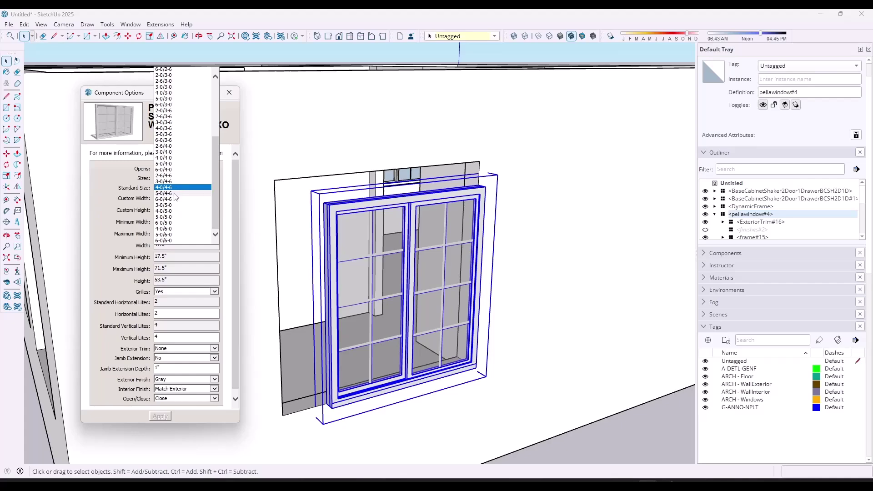
click(174, 193)
click(159, 416)
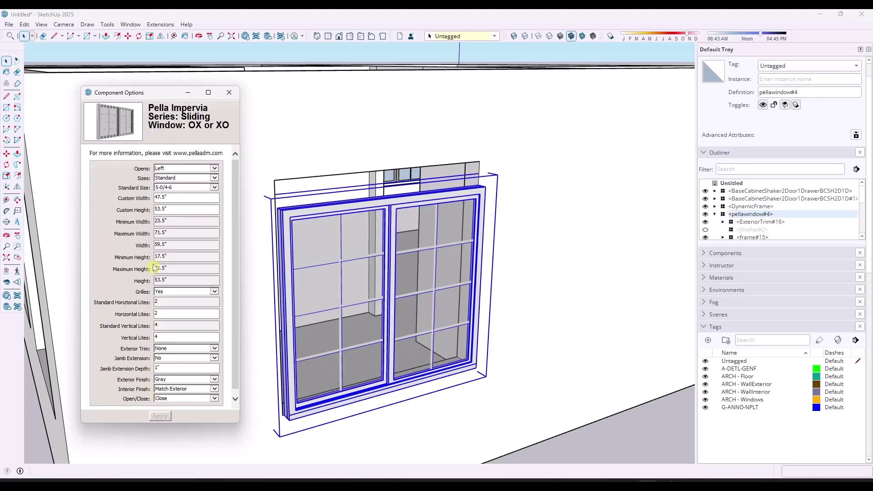
click(170, 189)
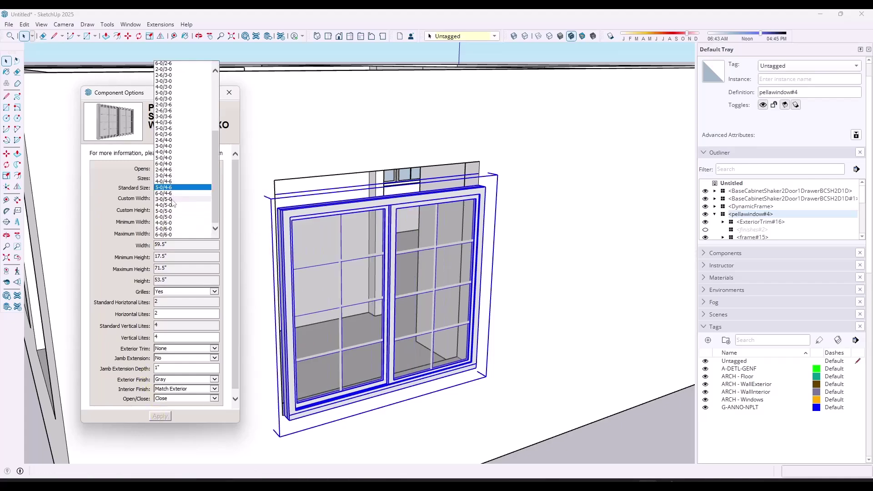
Measure the wall opening's width with a line drawn between its two upper corners
click(377, 163)
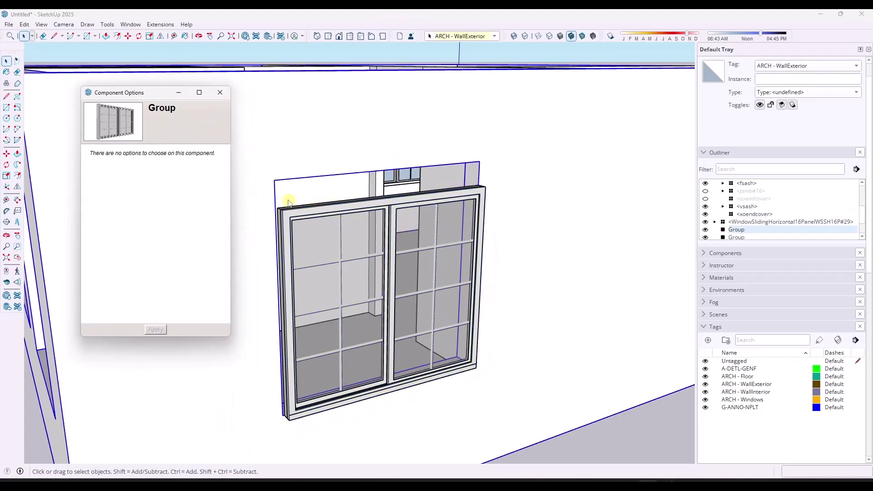
click(278, 187)
key(l)
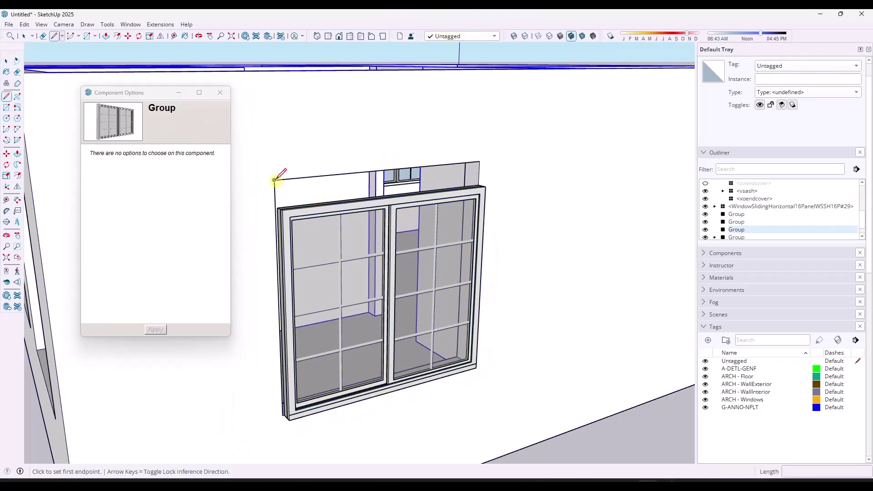
click(274, 181)
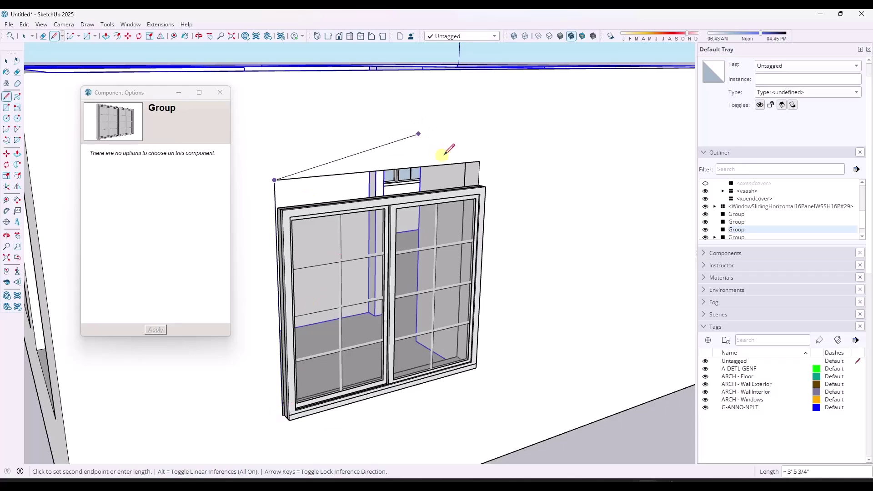
click(480, 162)
key(space)
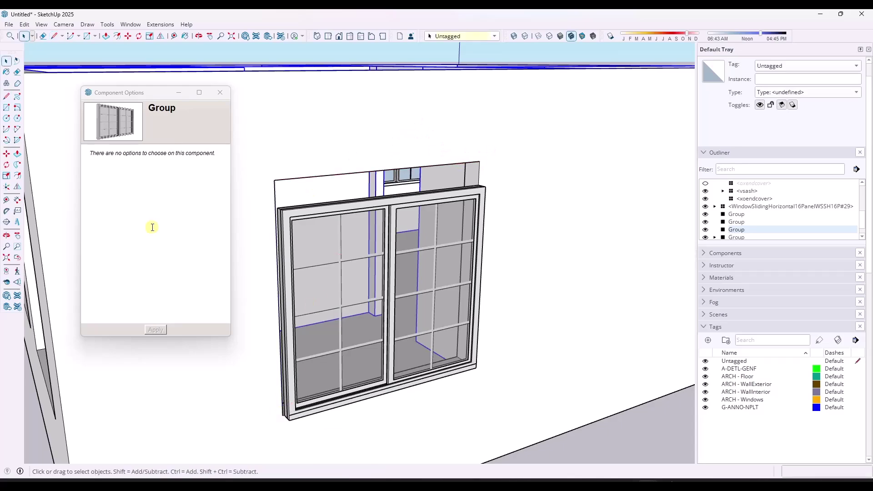
Switch the Pella window's Sizes to Custom and apply a Custom Width and Custom Height of 60 inches
click(341, 260)
click(171, 178)
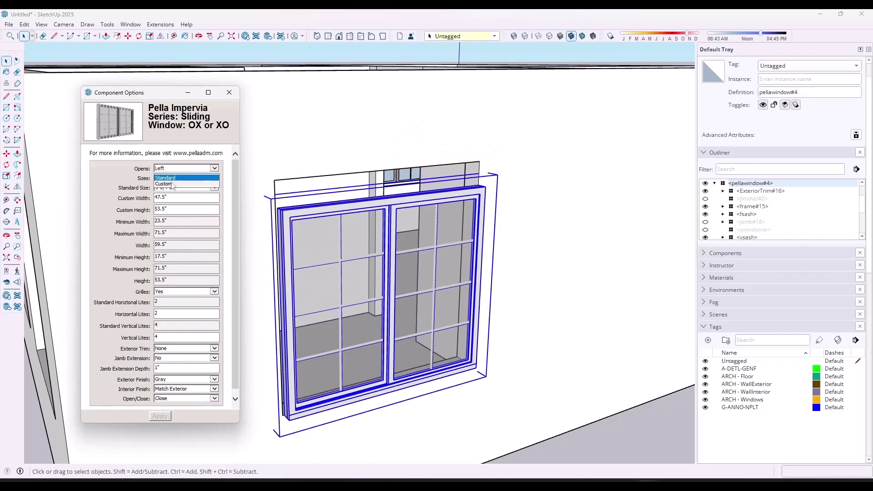
click(164, 183)
click(184, 197)
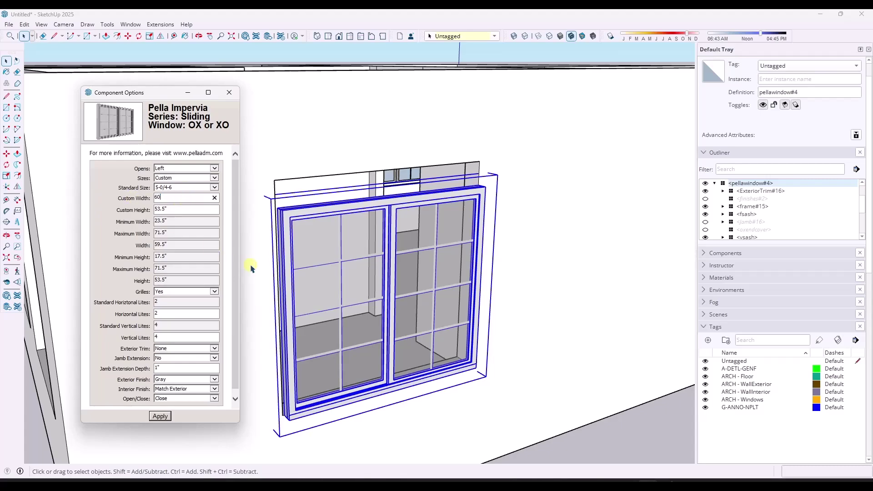
key(Return)
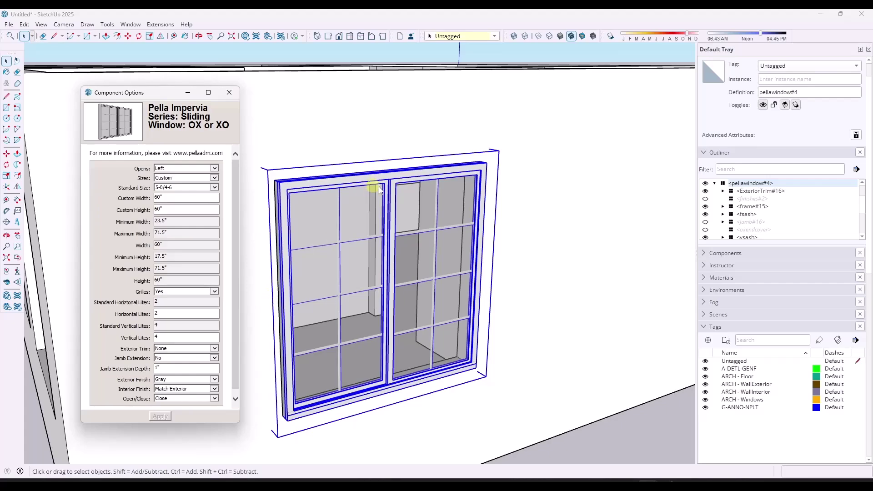
middle_drag(370, 191, 448, 189)
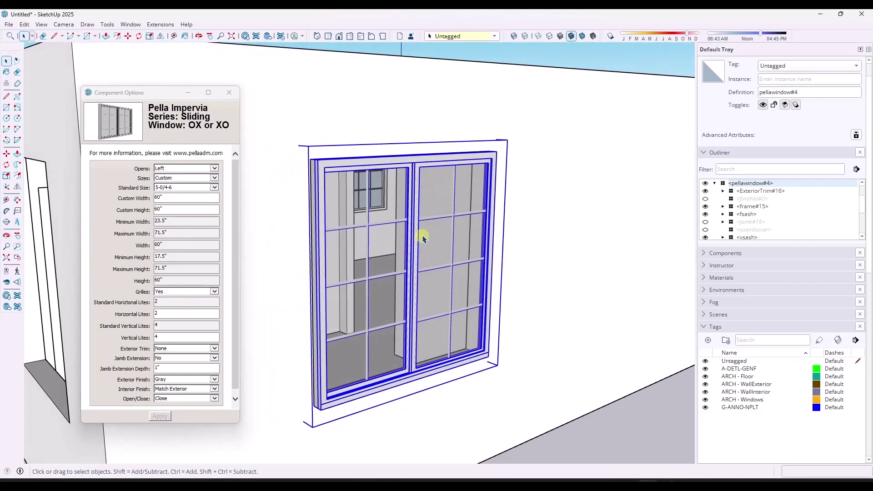
scroll(423, 237, down, 6)
middle_drag(423, 238, 388, 259)
scroll(390, 230, up, 4)
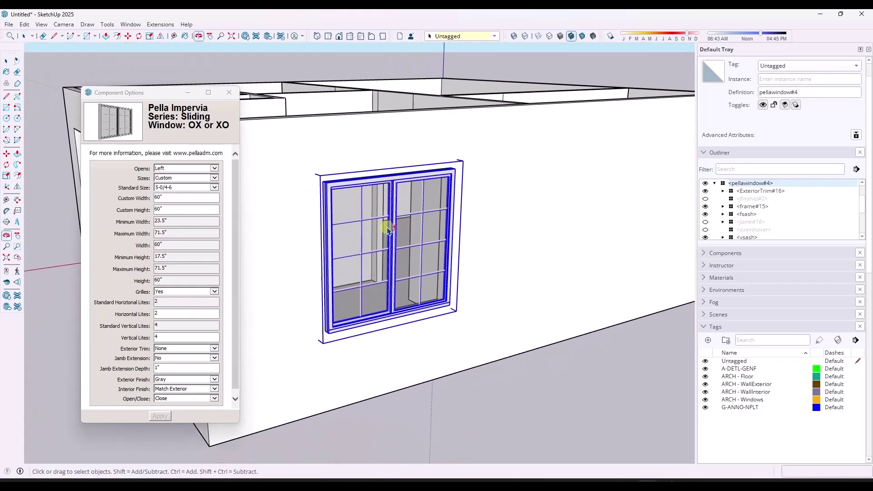
Find the brand KraftMaid in 3D Warehouse and browse its dynamic cabinet models for a base cabinet
click(246, 36)
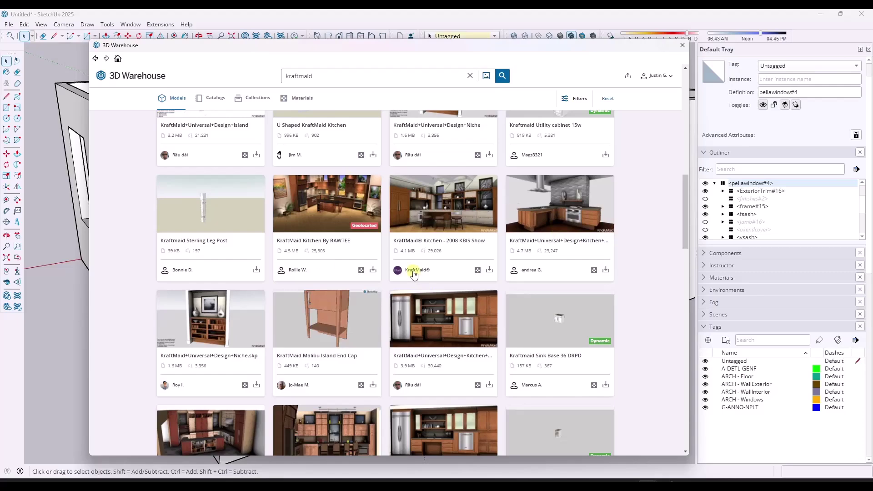
click(414, 271)
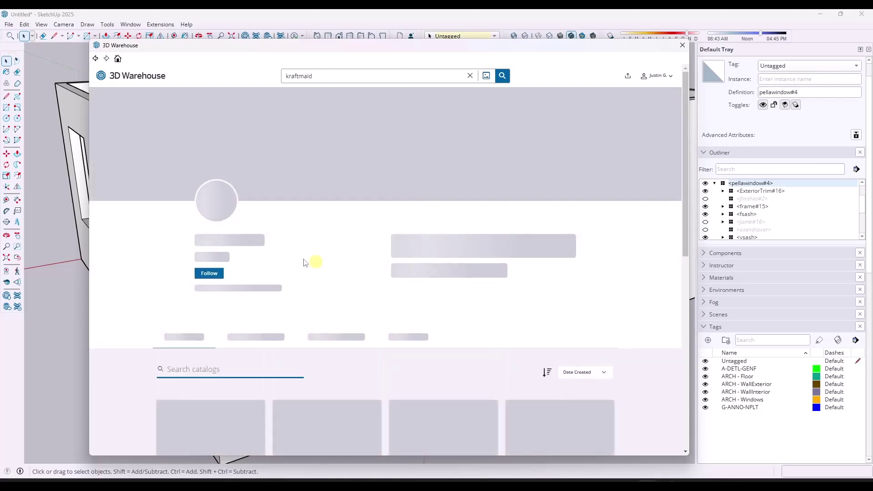
scroll(318, 229, down, 2)
scroll(308, 236, down, 6)
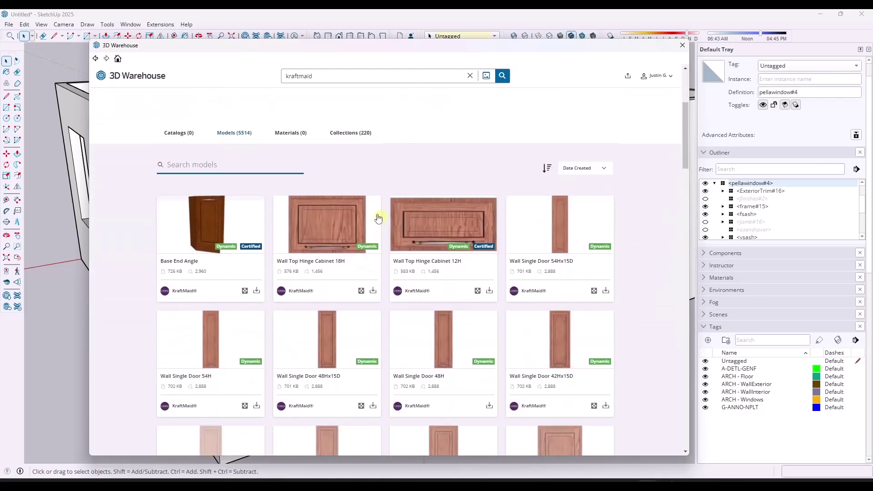
scroll(382, 264, down, 10)
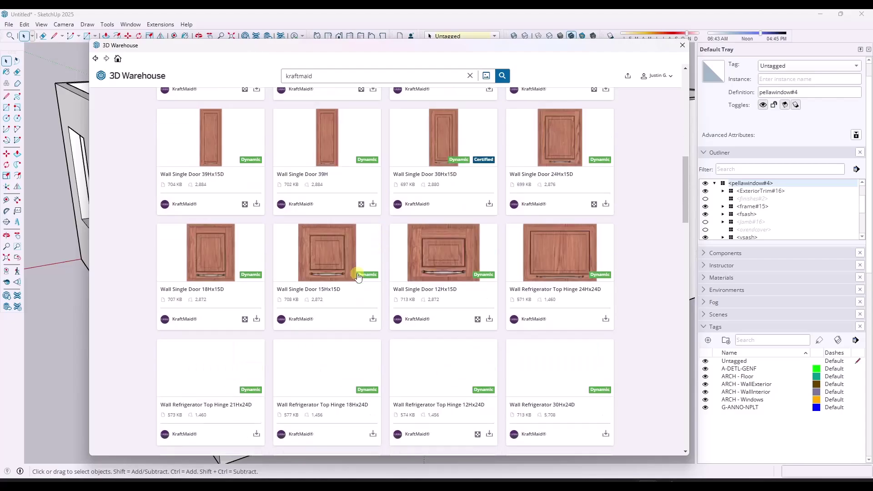
scroll(393, 284, down, 6)
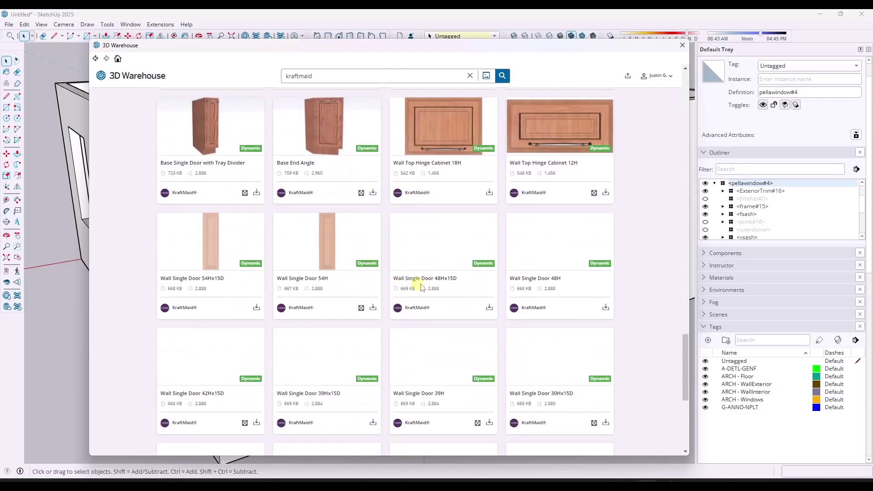
scroll(359, 253, down, 6)
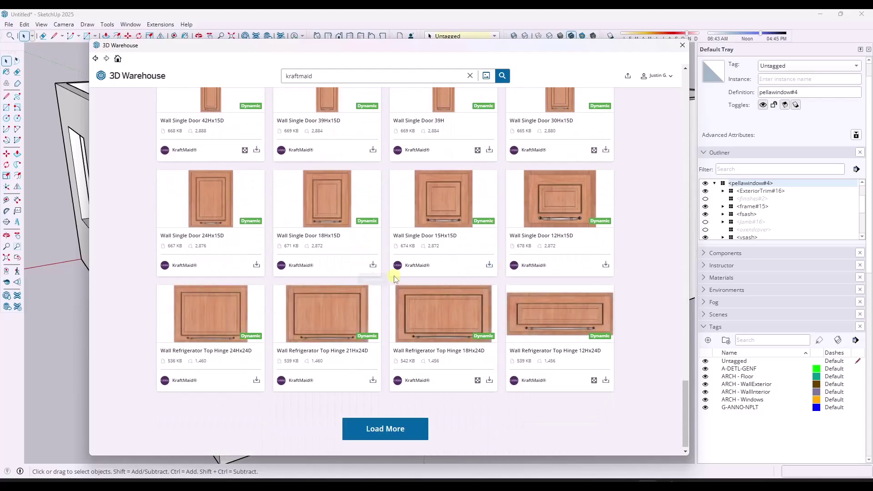
scroll(489, 317, up, 8)
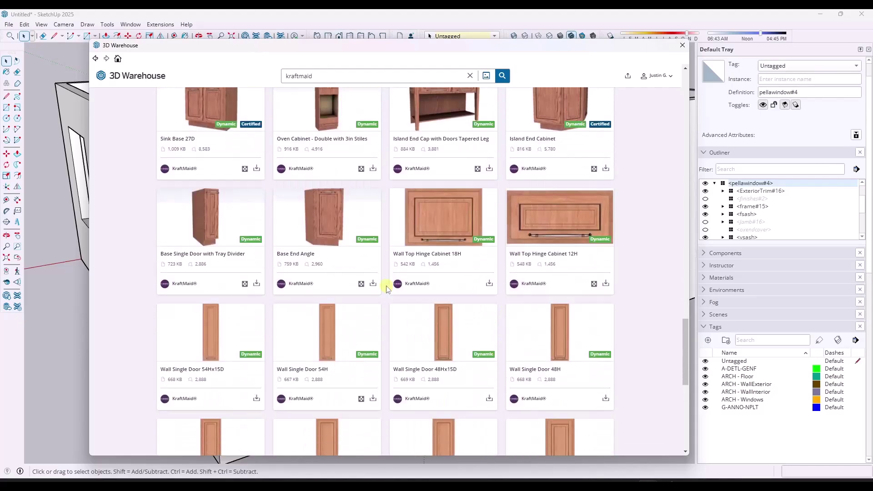
scroll(343, 264, up, 2)
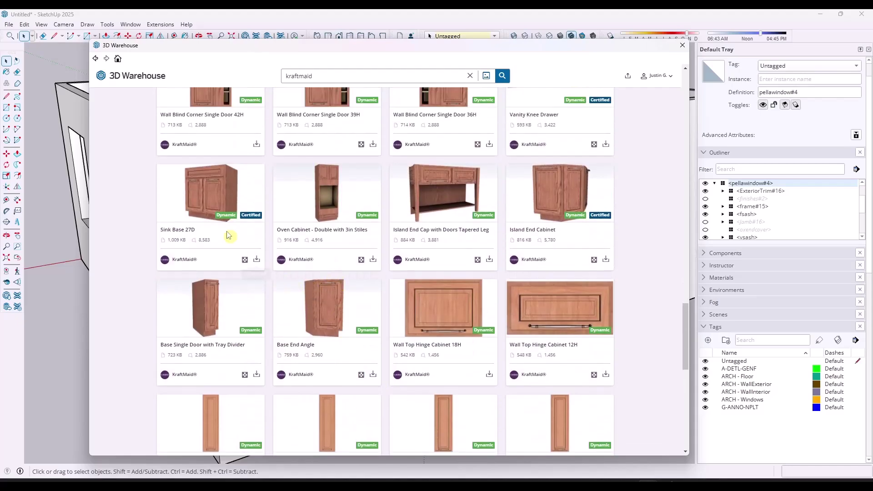
Download KraftMaid's Sink Base 27D into the model and place it in the room beside the existing base cabinets
click(203, 181)
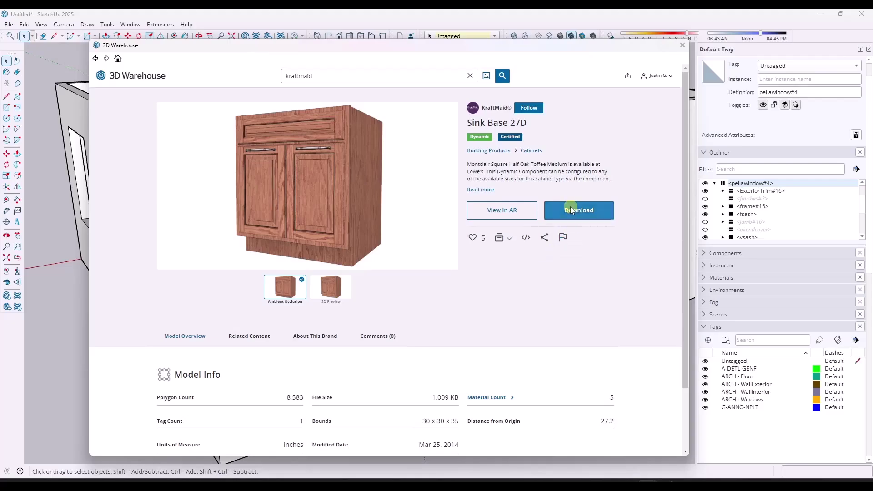
click(576, 210)
click(354, 262)
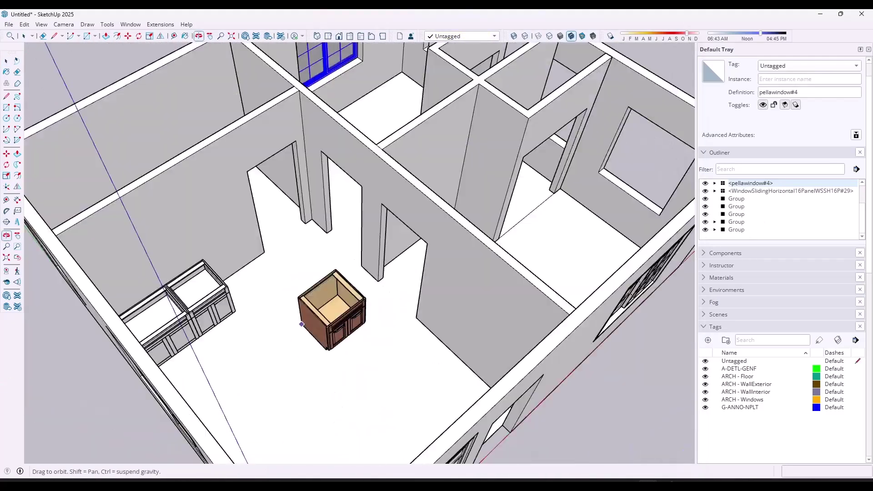
middle_drag(302, 324, 264, 253)
click(263, 228)
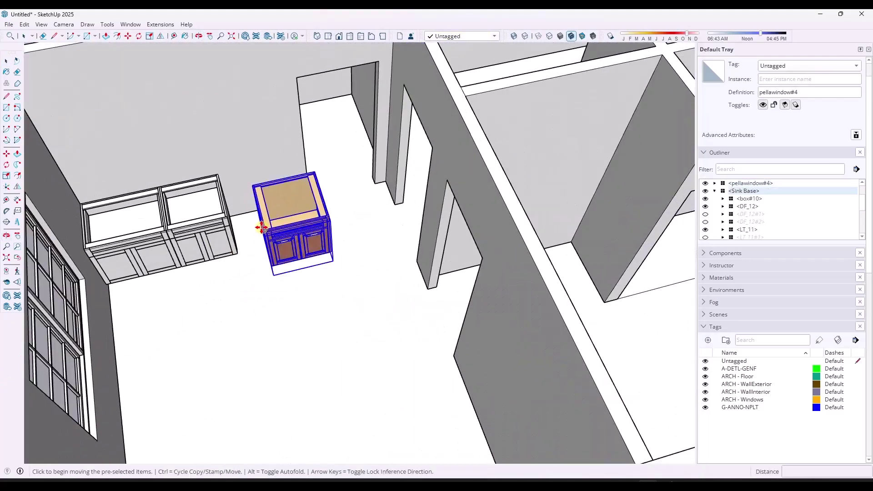
Try to widen the placed Sink Base by Scale along the red axis, by a factor of about 1.36
key(space)
key(s)
drag(265, 230, 241, 236)
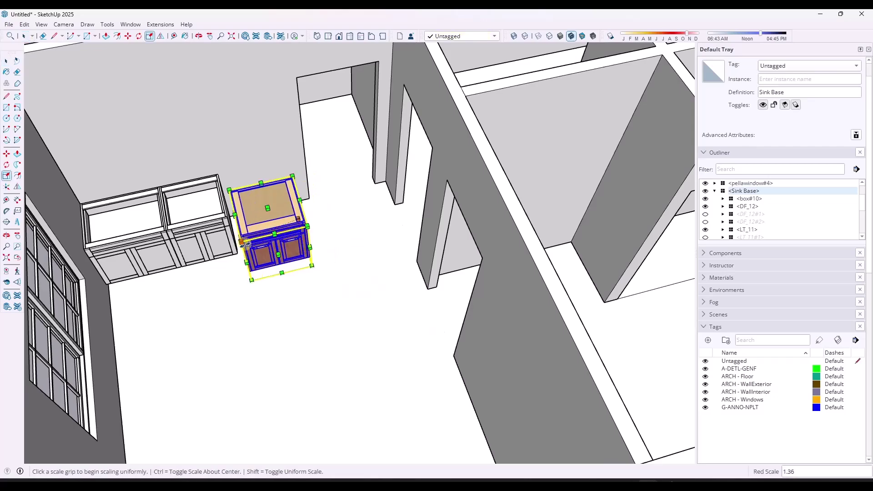
Open the Sink Base's Component Options and apply the Model 33" W BUTT -- SB3327BUTT
middle_drag(260, 272, 260, 212)
right_click(260, 214)
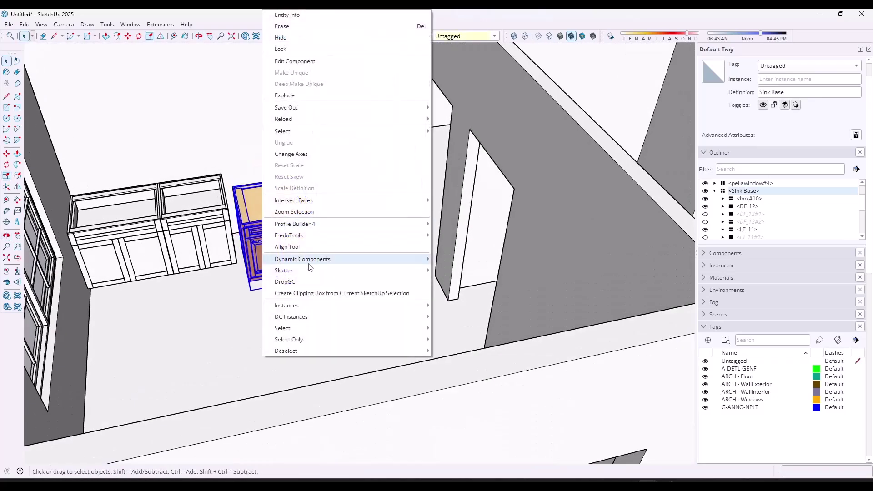
mouse_move(313, 266)
click(474, 263)
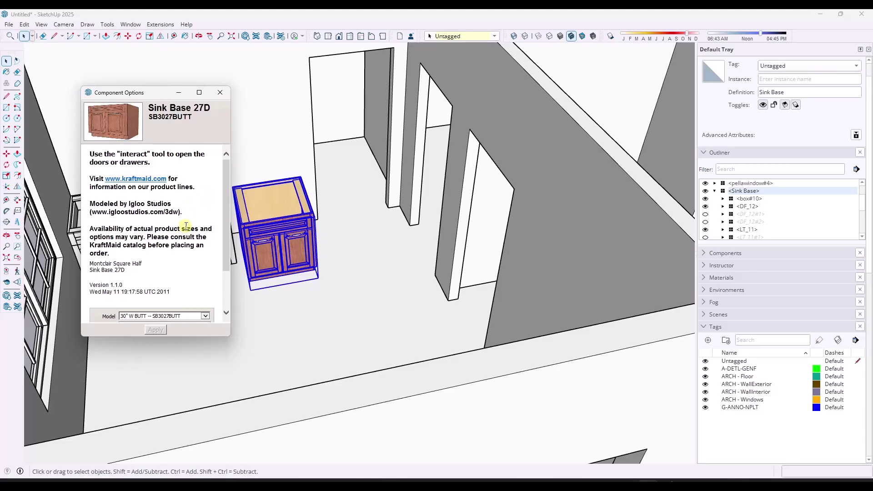
scroll(214, 286, down, 3)
click(189, 260)
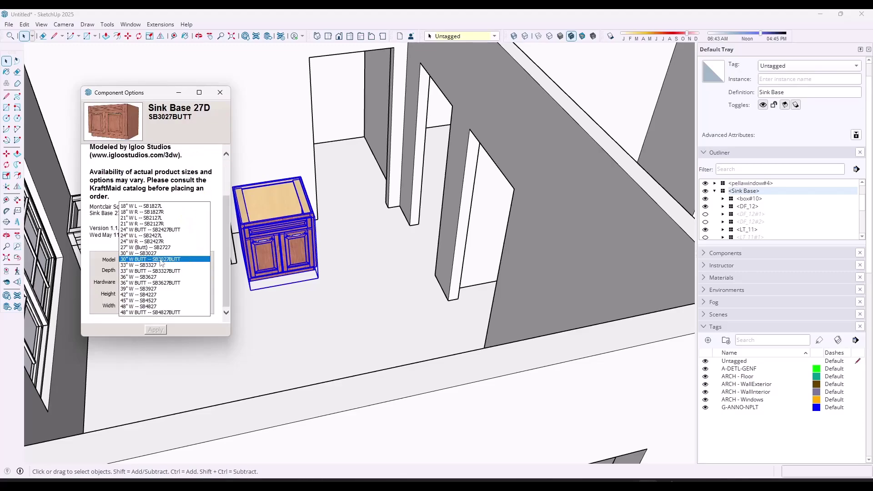
click(149, 271)
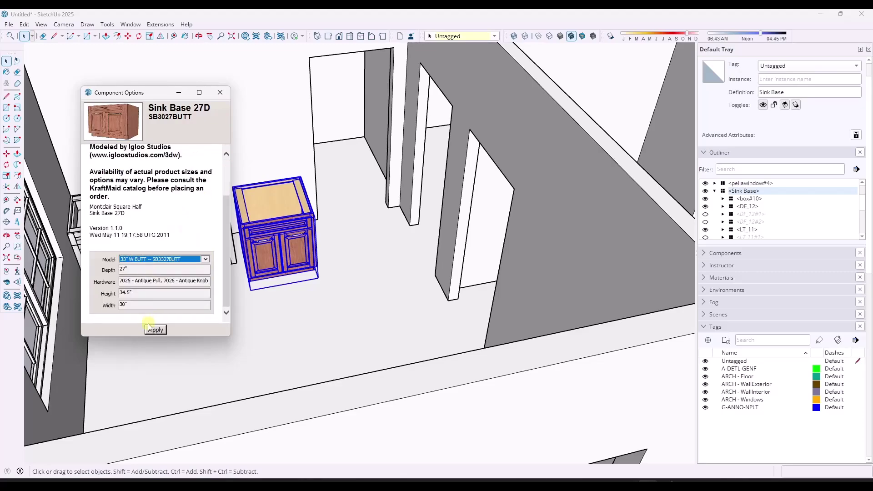
click(155, 329)
Check the resized Sink Base's doors and handles, close its Component Options and delete the cabinet
click(279, 267)
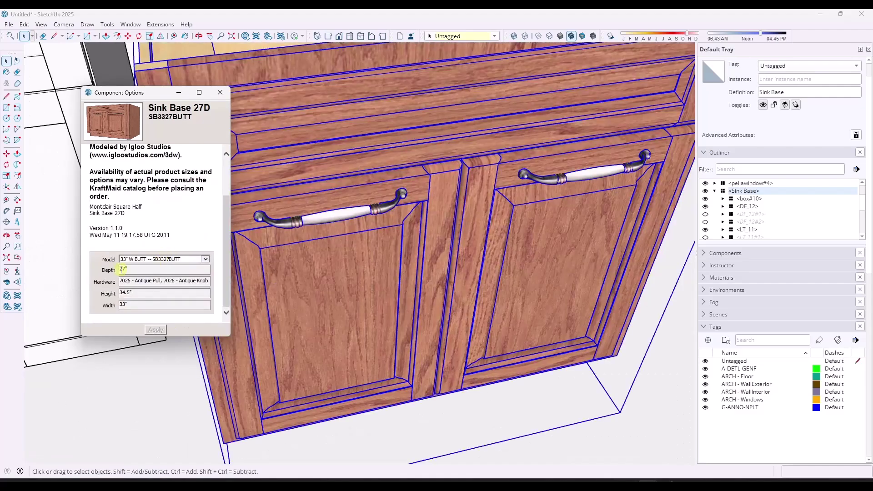
scroll(384, 270, down, 6)
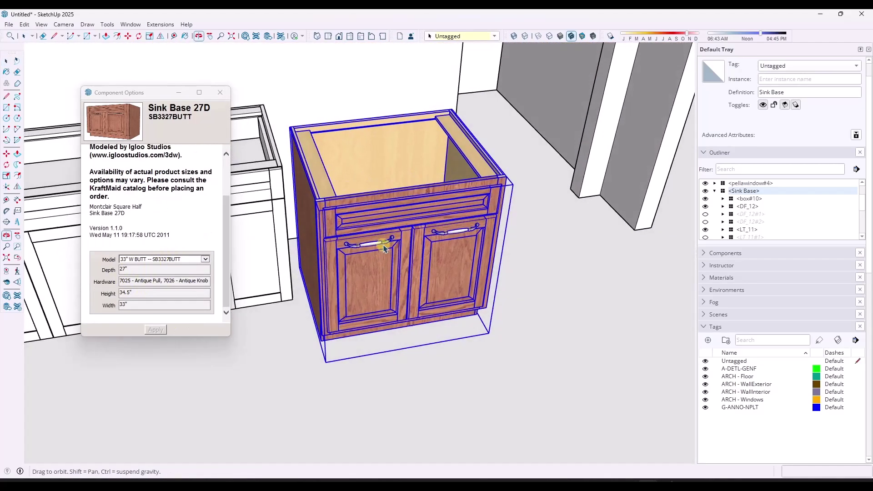
click(220, 93)
scroll(428, 260, down, 3)
scroll(430, 261, up, 3)
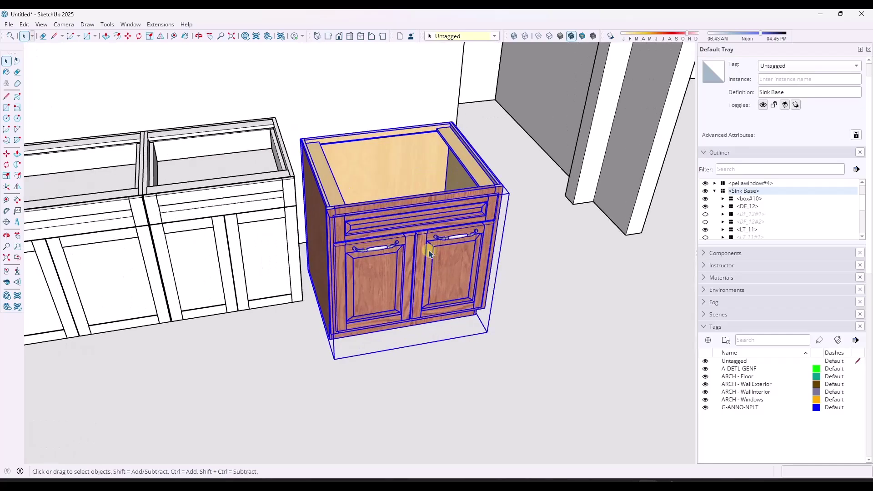
key(Delete)
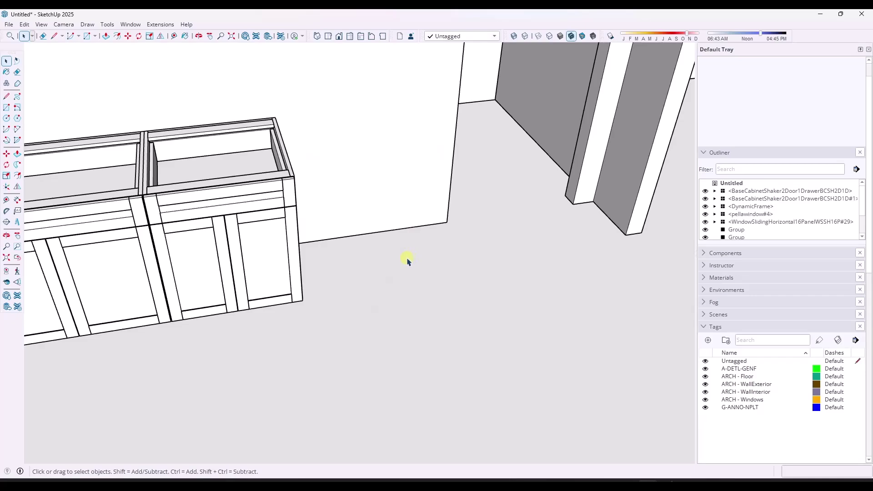
Widen the two-door shaker base cabinet farther from the window by scaling its free side outward along the wall
scroll(427, 256, down, 3)
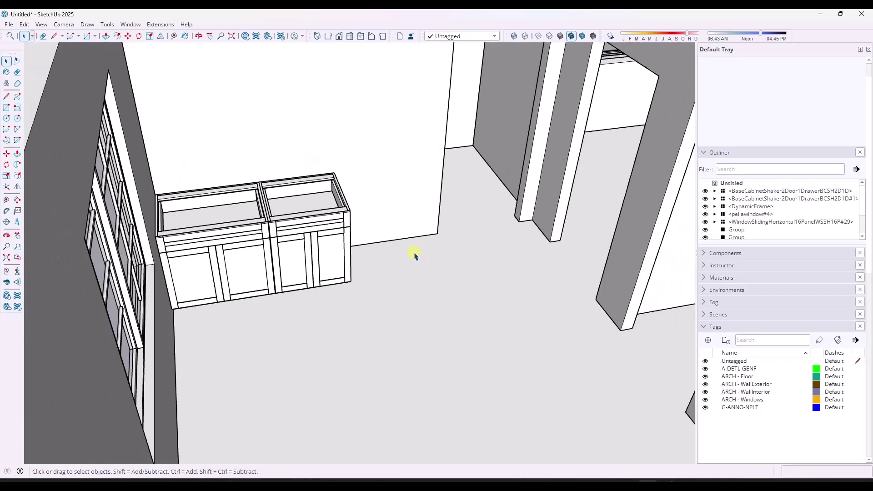
middle_drag(414, 250, 369, 242)
click(337, 234)
key(s)
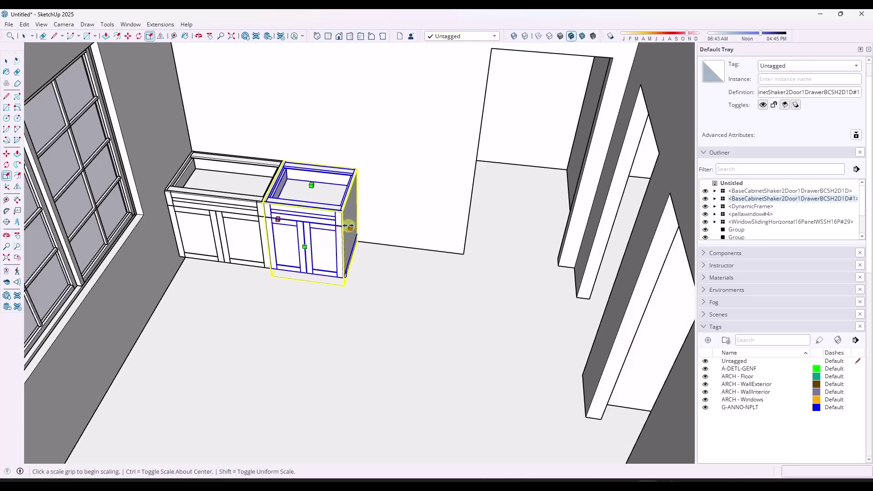
drag(349, 230, 364, 230)
key(space)
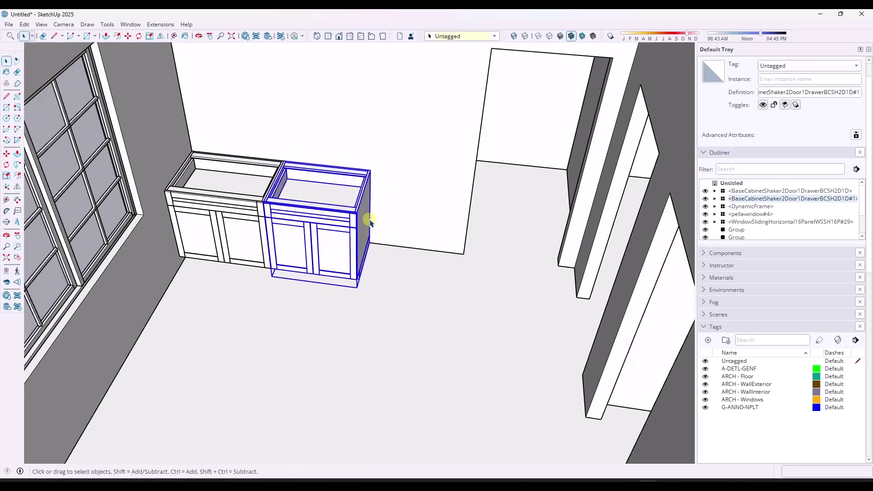
scroll(366, 225, down, 6)
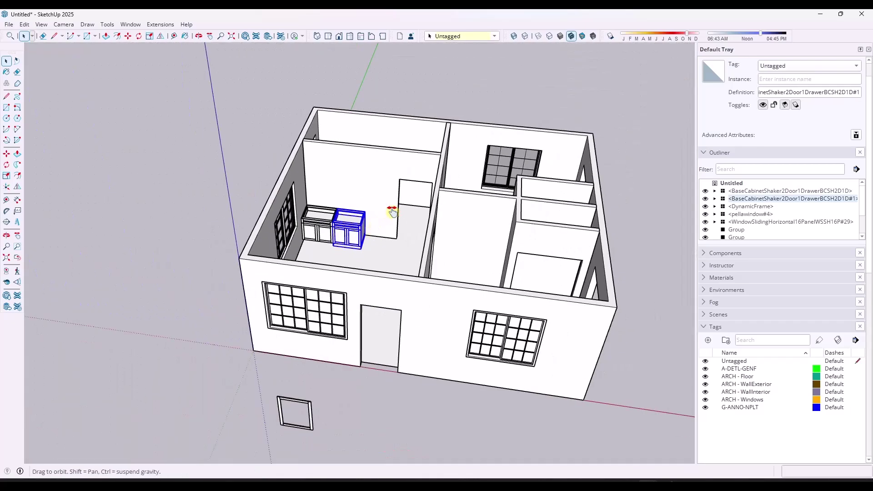
middle_drag(392, 211, 336, 246)
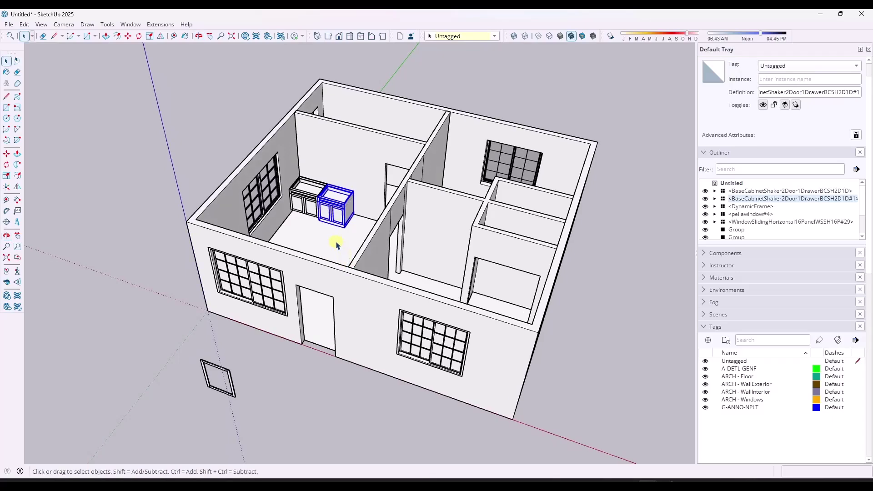
scroll(332, 209, up, 6)
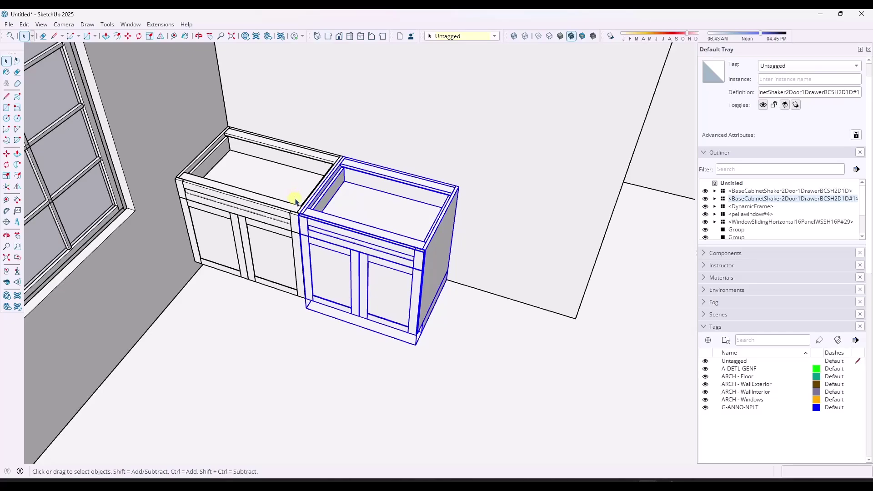
scroll(376, 258, down, 5)
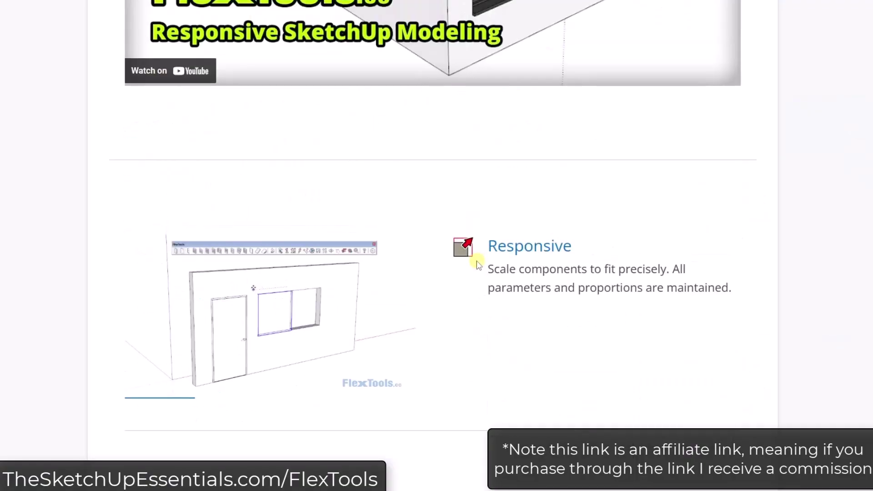
Examine the FlexTools web page's sections on responsive components, total customization and section fills
scroll(468, 253, down, 6)
scroll(450, 241, down, 6)
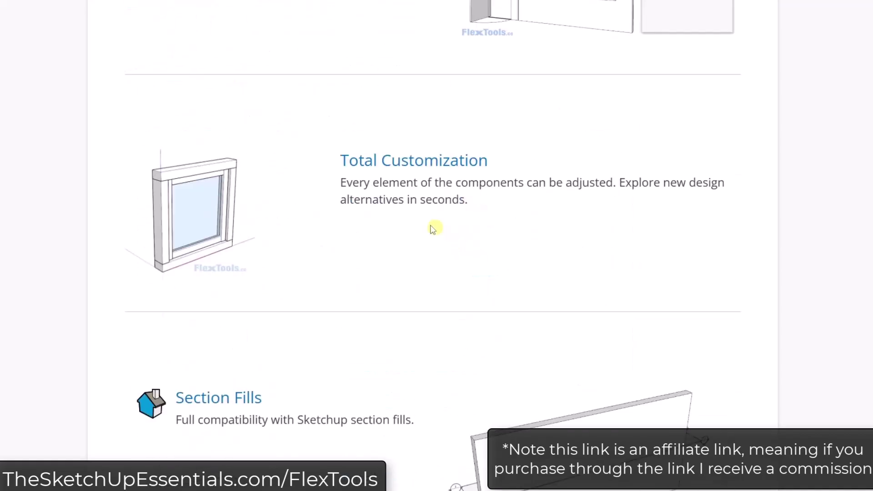
scroll(215, 216, down, 15)
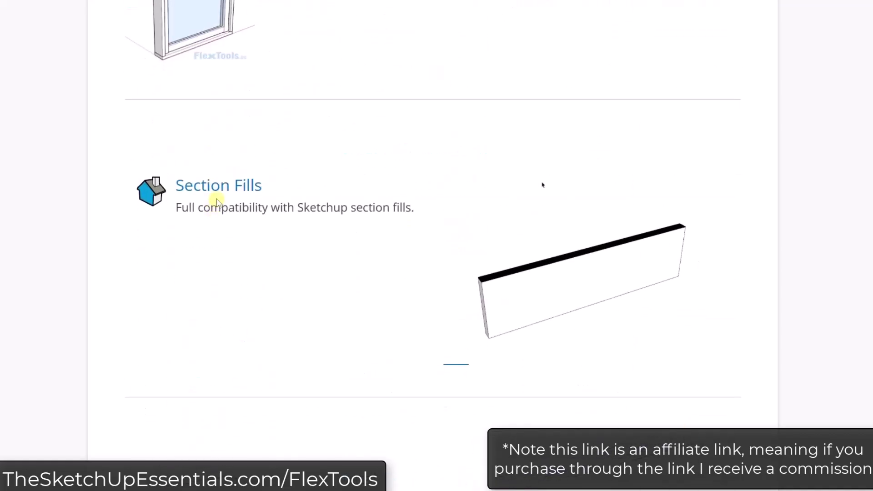
scroll(278, 200, down, 10)
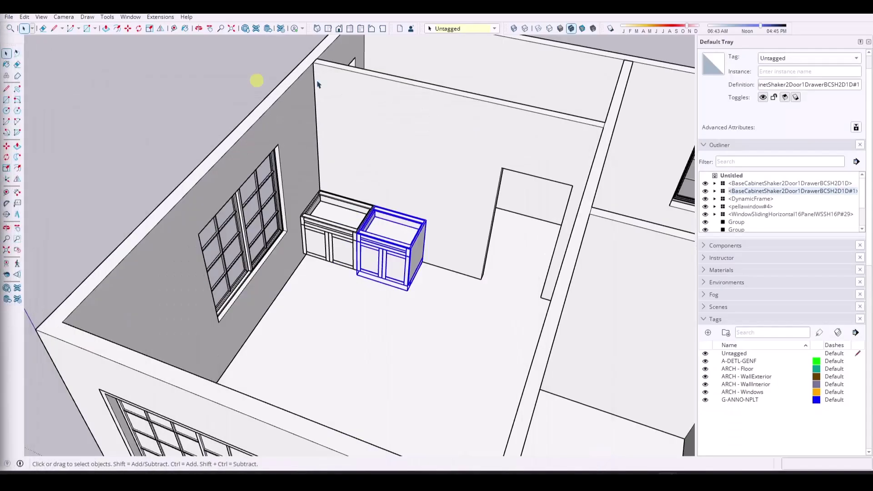
Turn on the FlexTools toolbar for placing windows in the building's empty exterior wall openings
right_click(819, 19)
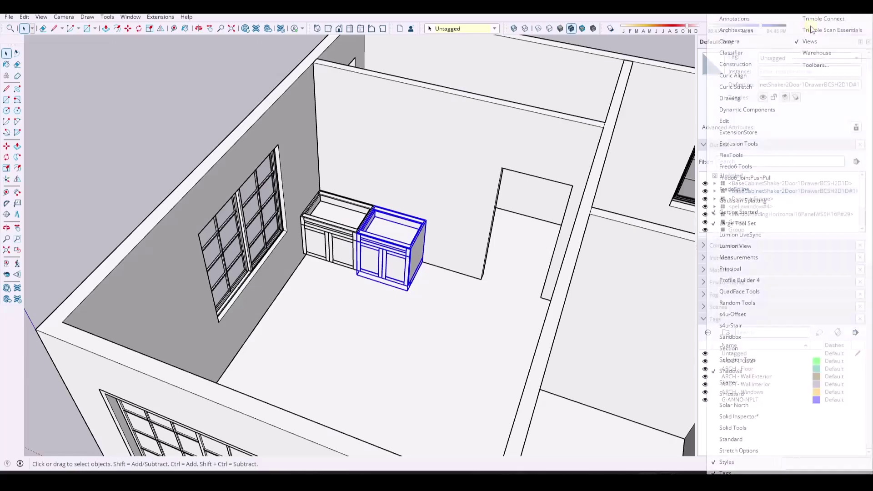
click(731, 155)
scroll(200, 301, down, 4)
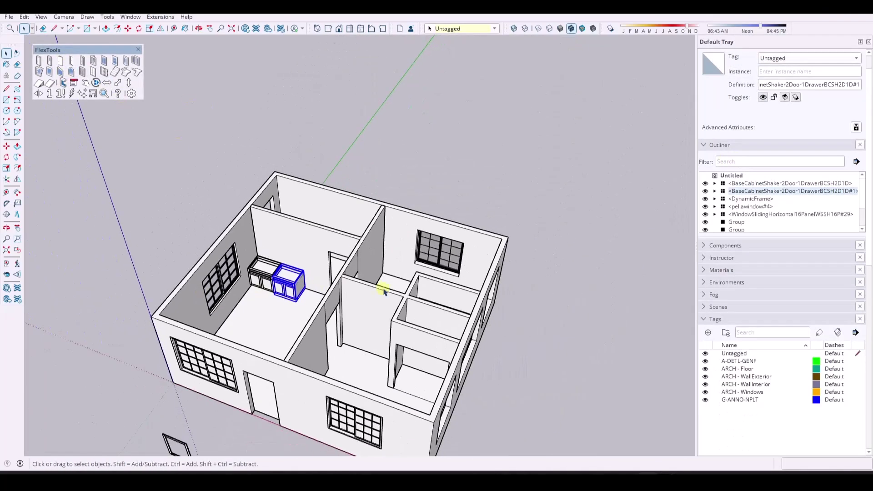
middle_drag(385, 291, 159, 200)
scroll(435, 349, up, 2)
scroll(435, 349, up, 6)
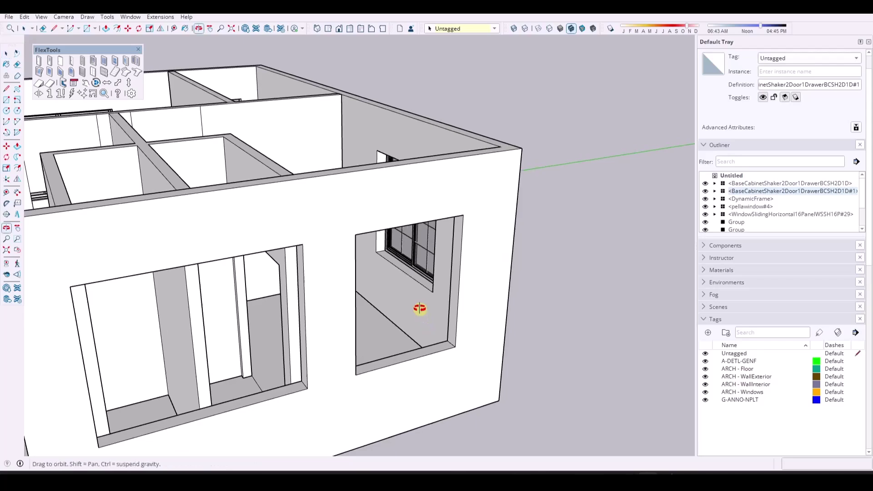
Place a FlexTools sliding window at the lower corner of the smaller wall opening and scale its height up to the opening's top edge
click(104, 63)
click(338, 338)
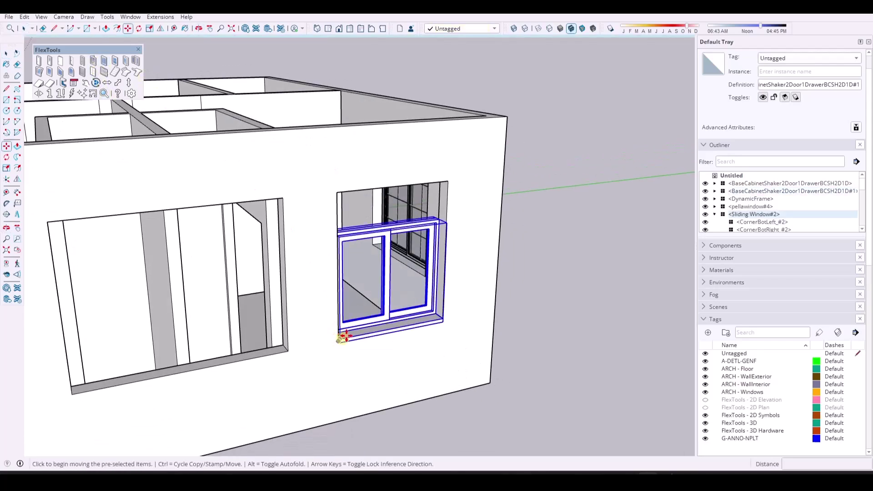
scroll(422, 276, up, 2)
key(s)
scroll(423, 276, up, 2)
click(370, 193)
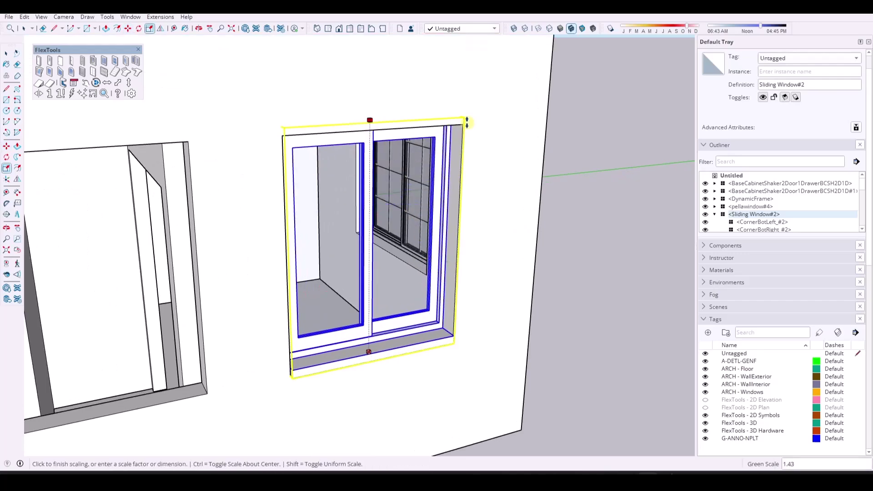
click(463, 123)
key(space)
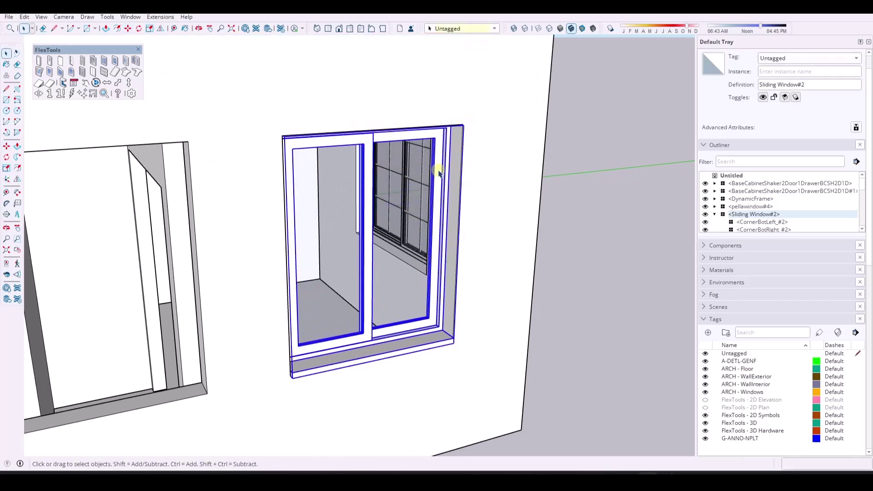
Set the sliding window's wall inset to 0" in its dynamic component options
right_click(439, 173)
mouse_move(523, 250)
click(643, 250)
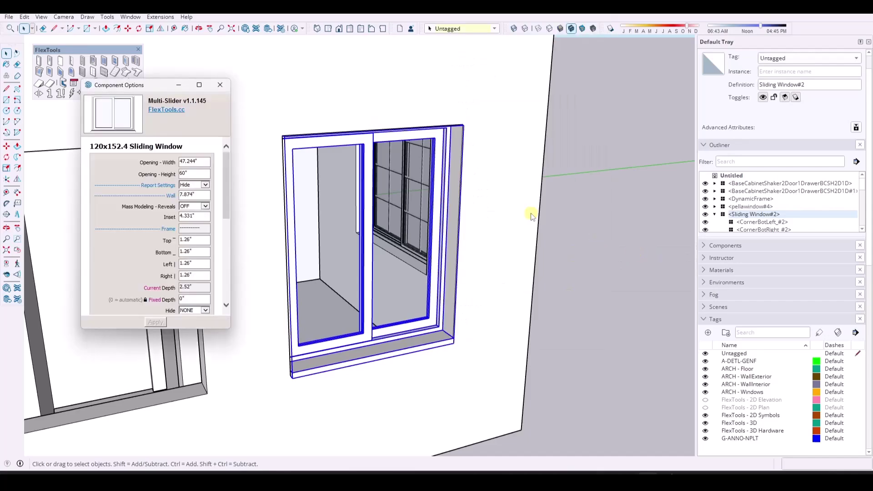
scroll(183, 226, down, 1)
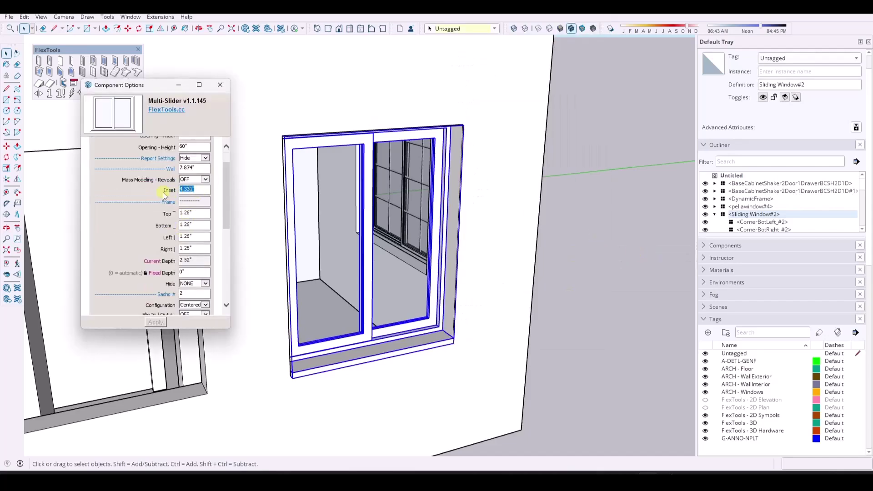
key(Return)
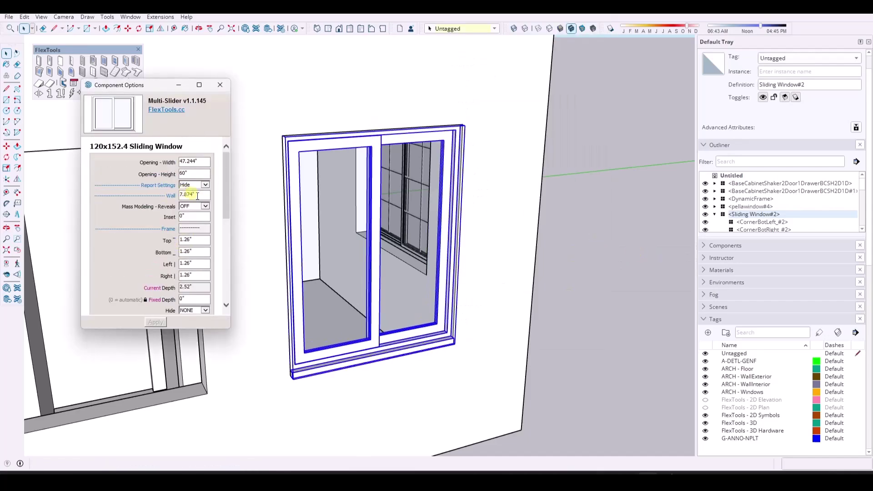
Examine the sliding window's frame and sill up close, along with its sash and sill options
middle_drag(374, 322, 337, 240)
key(space)
scroll(348, 241, up, 1)
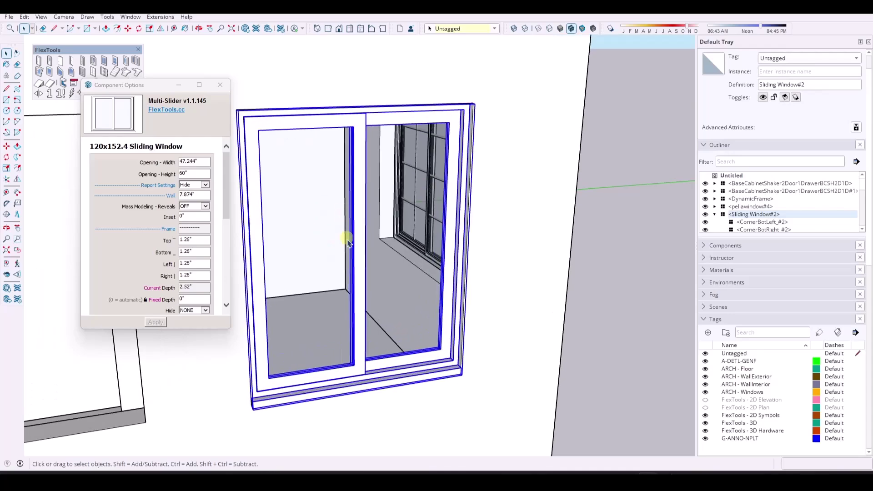
scroll(353, 327, down, 1)
scroll(361, 321, up, 2)
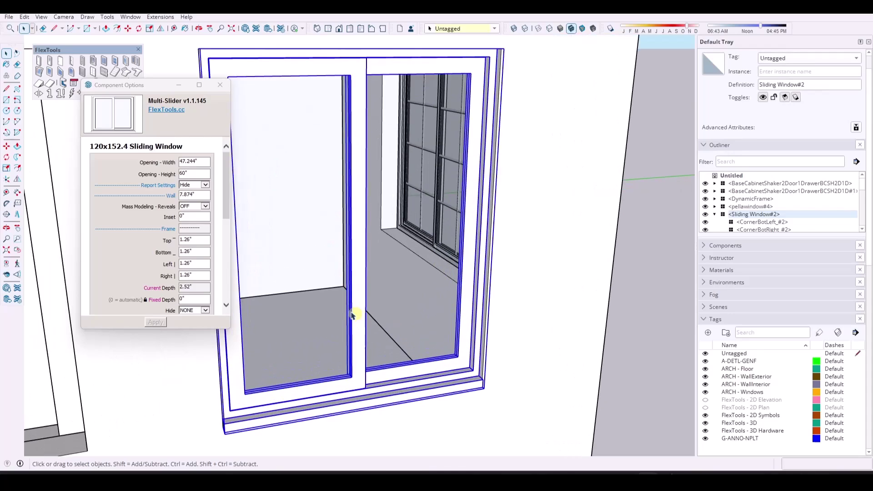
scroll(211, 223, down, 10)
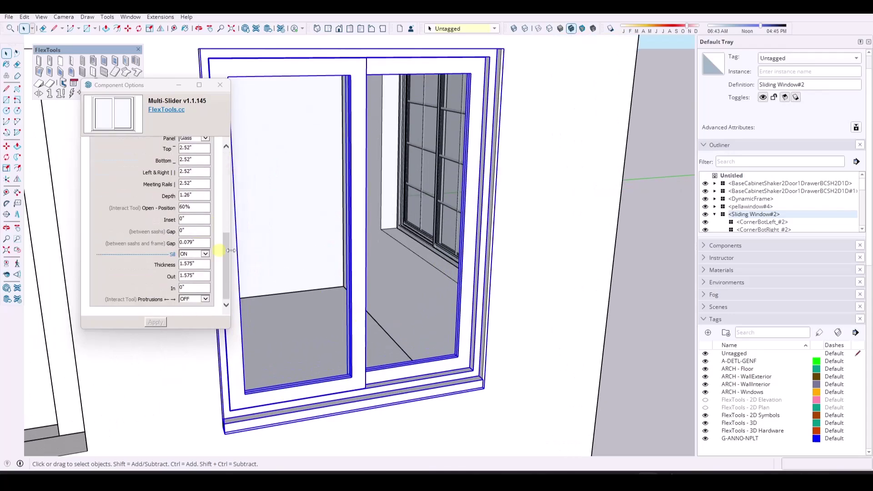
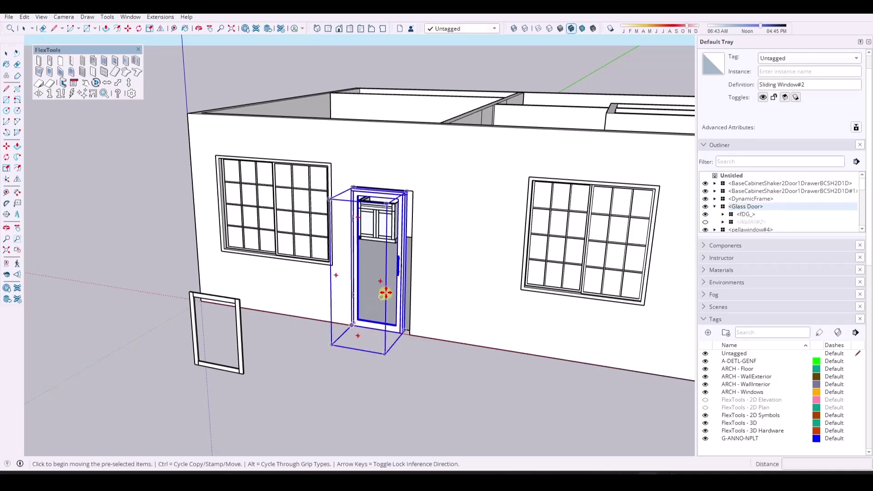
Scale the glass door in width and height so it fills the door opening in the exterior wall
key(s)
scroll(405, 273, up, 3)
click(397, 269)
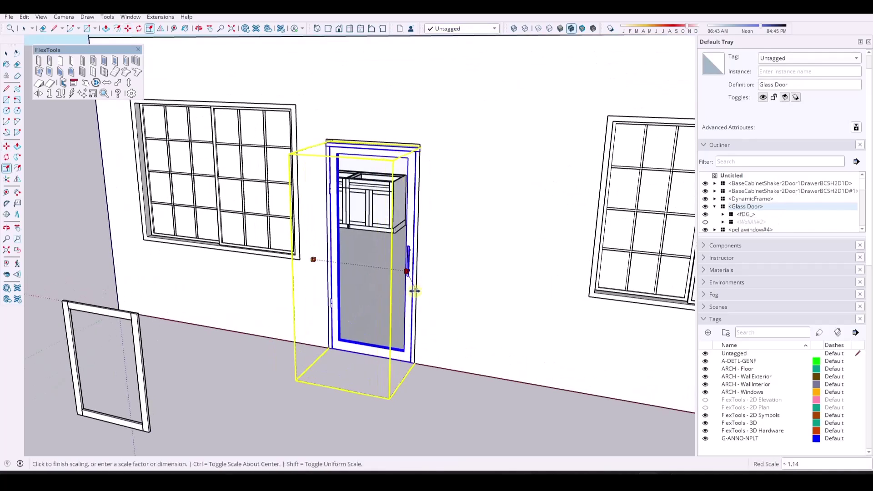
click(406, 276)
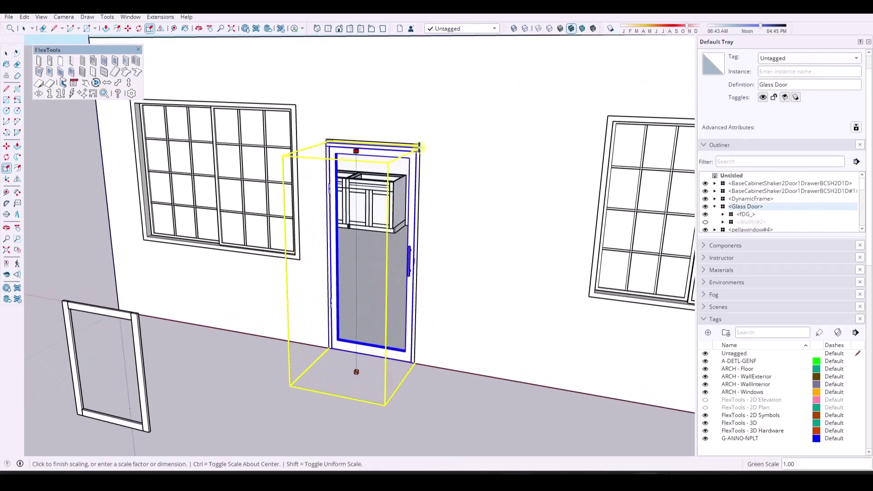
click(357, 150)
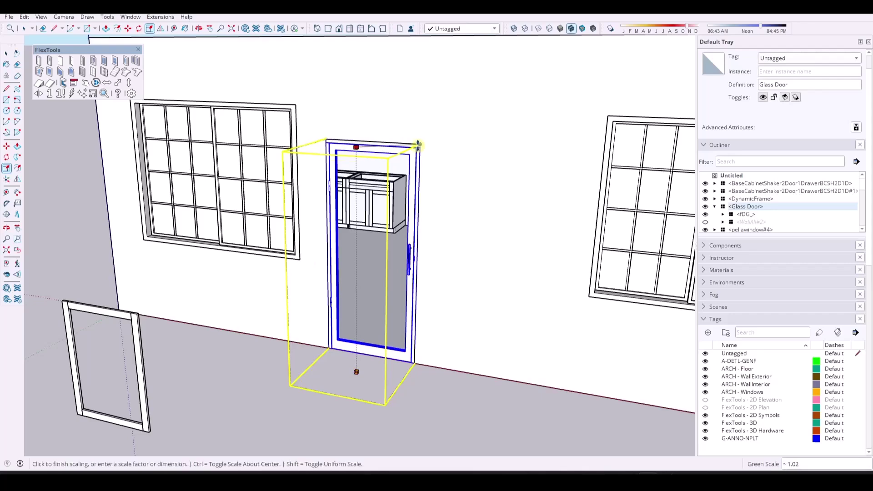
click(423, 165)
scroll(369, 247, down, 5)
key(space)
middle_drag(531, 244, 452, 245)
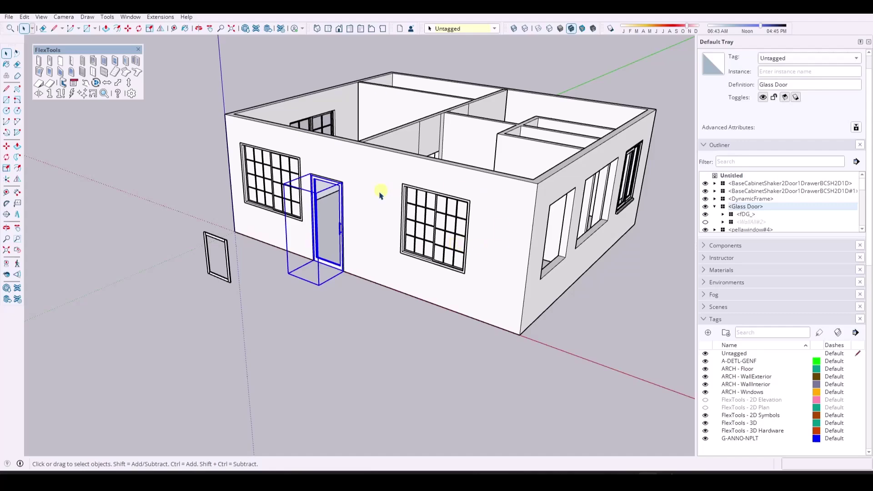
middle_drag(439, 236, 467, 258)
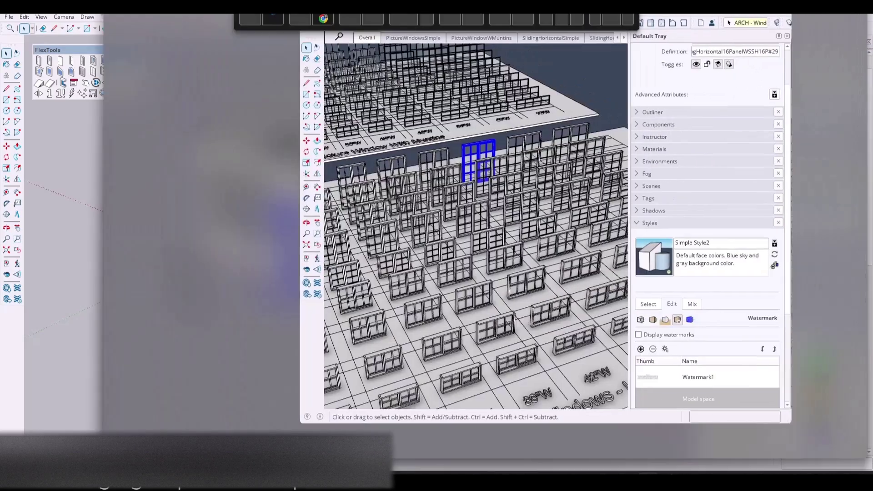
Examine the range of widths and heights in the horizontal dynamic sliding window collection
scroll(485, 235, down, 1)
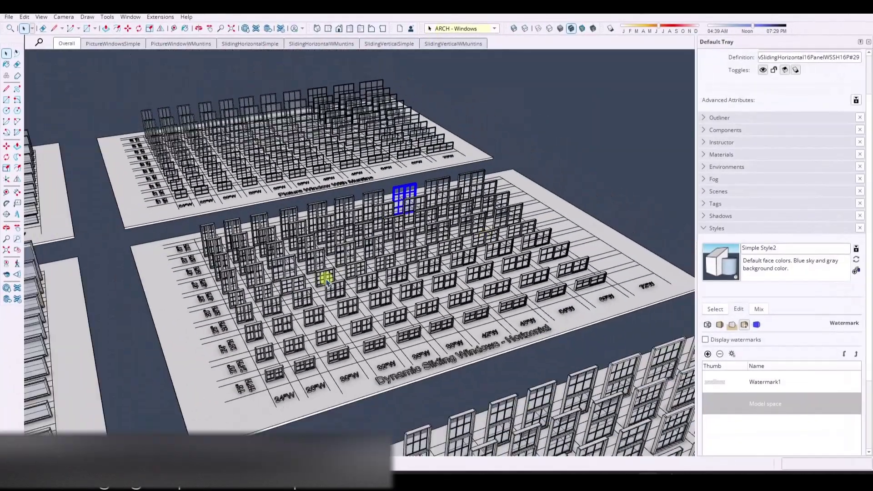
scroll(346, 279, up, 3)
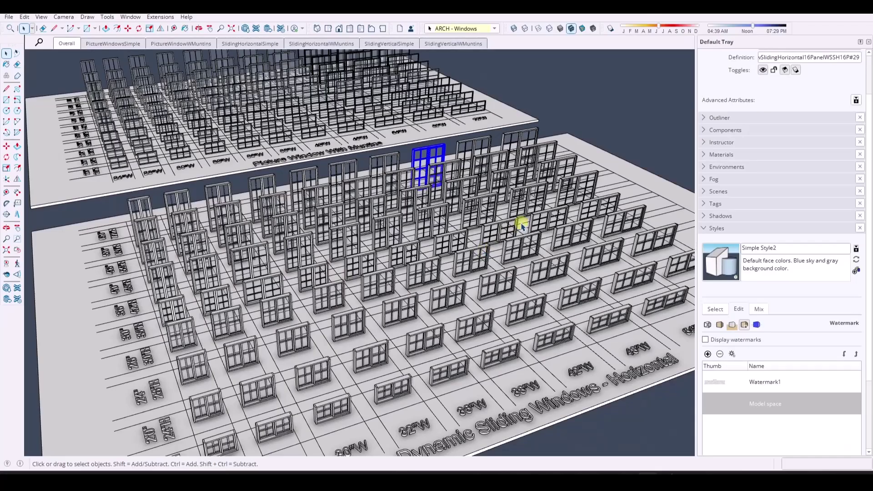
mouse_move(373, 273)
middle_down()
mouse_move(396, 205)
mouse_move(364, 278)
middle_up()
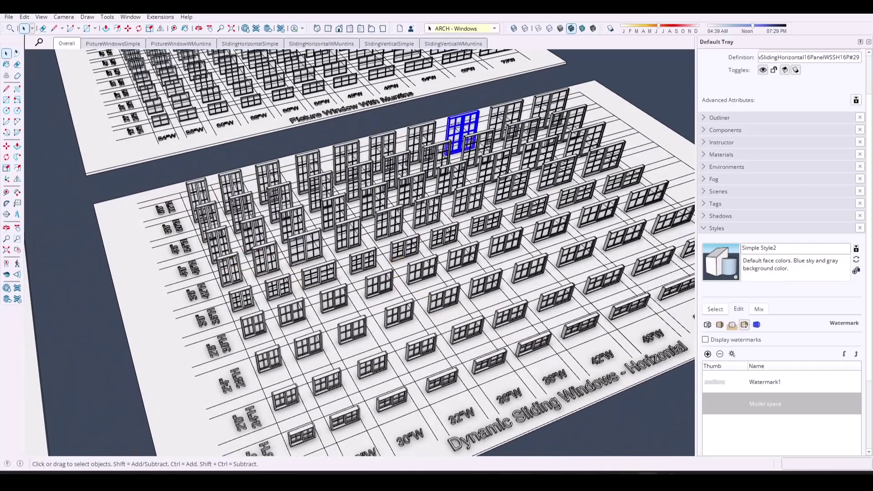
Switch to the dynamic cabinet collection model and copy the narrowest Shaker double-door tall cabinet
mouse_move(648, 477)
click(741, 423)
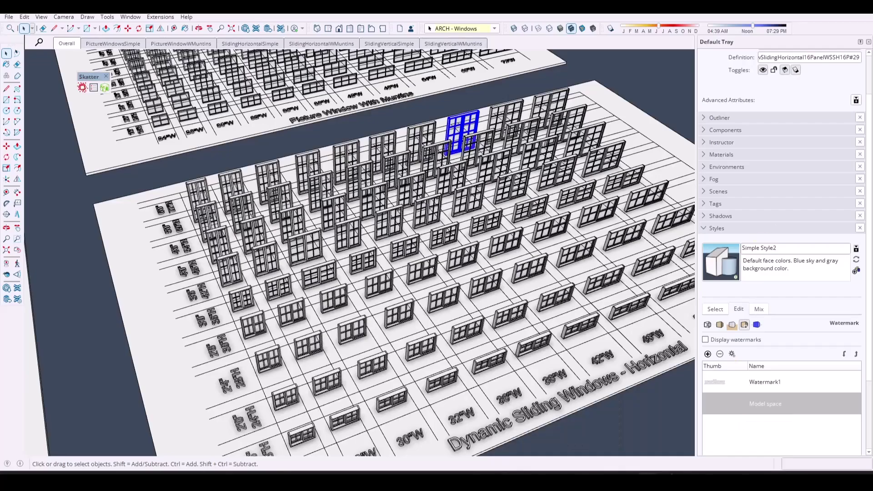
scroll(400, 286, down, 4)
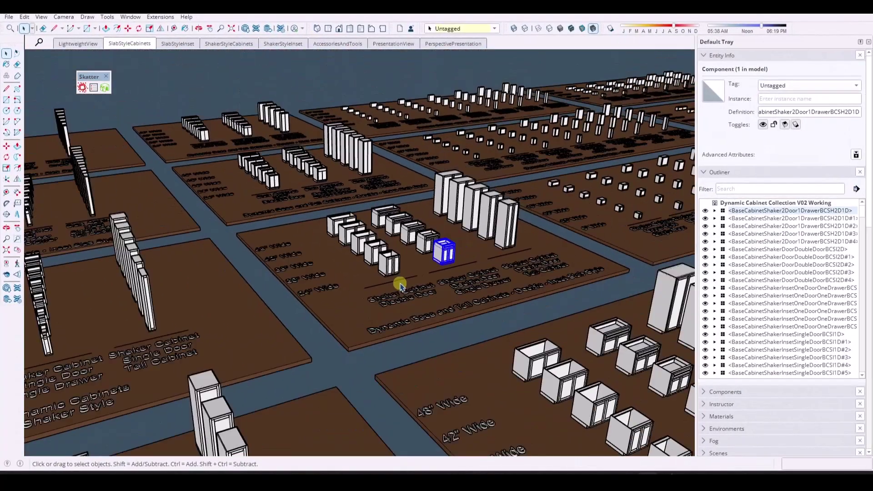
scroll(400, 286, down, 2)
scroll(396, 241, up, 6)
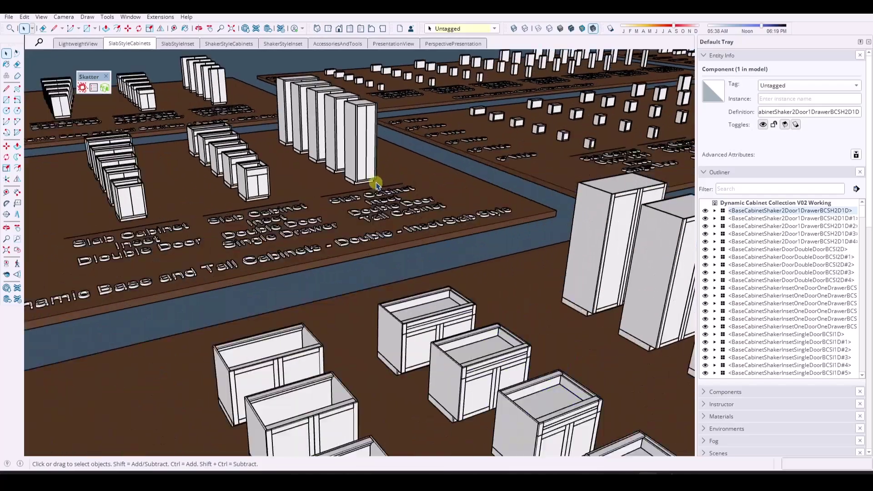
scroll(288, 203, down, 4)
scroll(452, 230, up, 6)
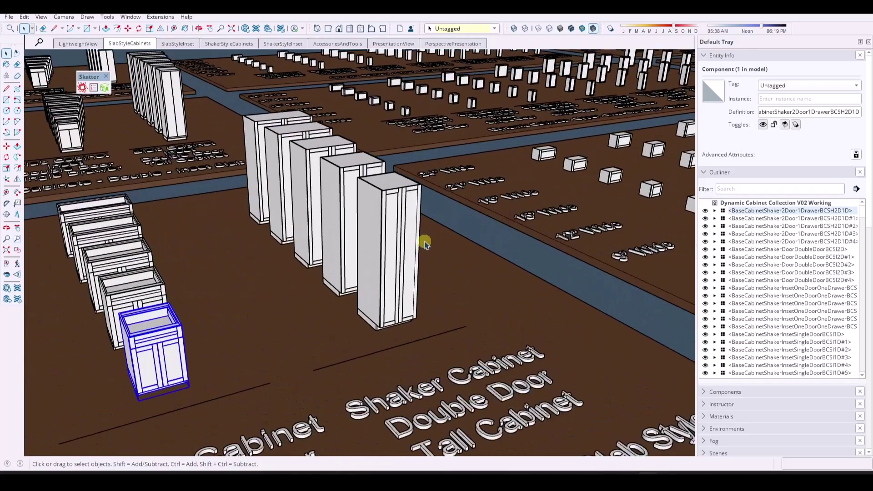
click(412, 236)
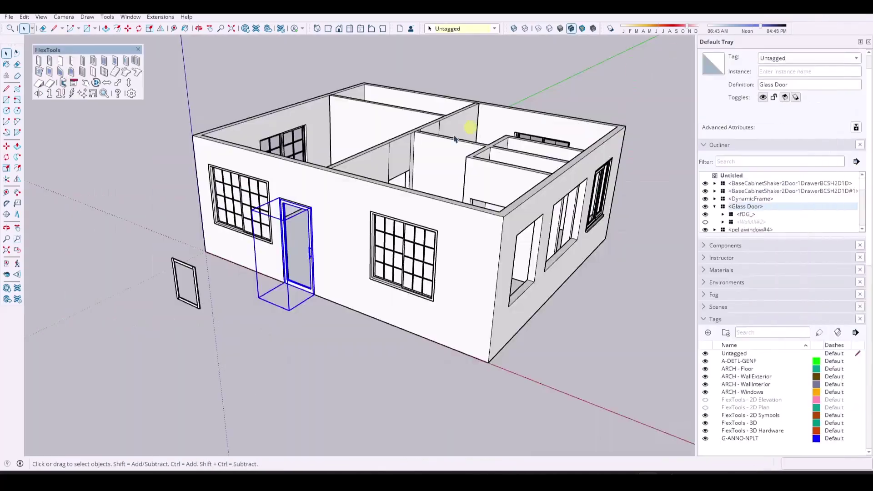
Paste the tall cabinet into the building's kitchen and move it to the end of the base cabinet run
middle_drag(462, 194, 399, 244)
scroll(354, 142, up, 5)
key(ctrl+v)
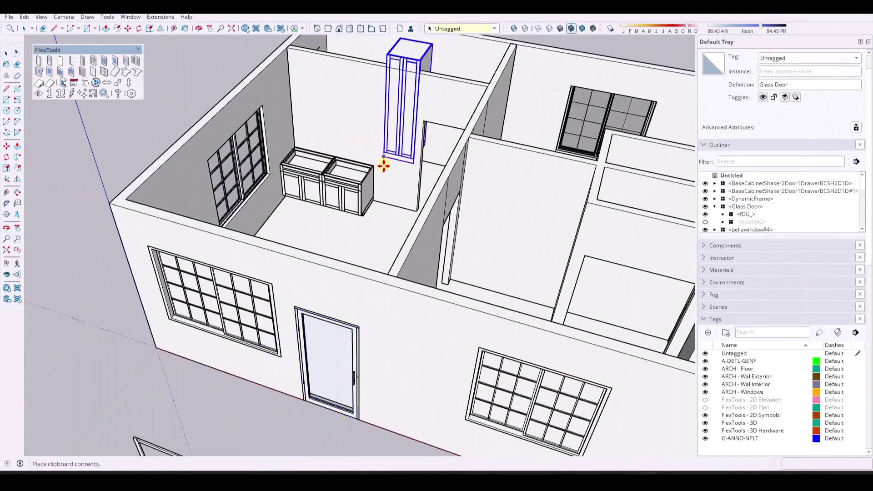
click(366, 212)
scroll(378, 180, up, 4)
click(381, 175)
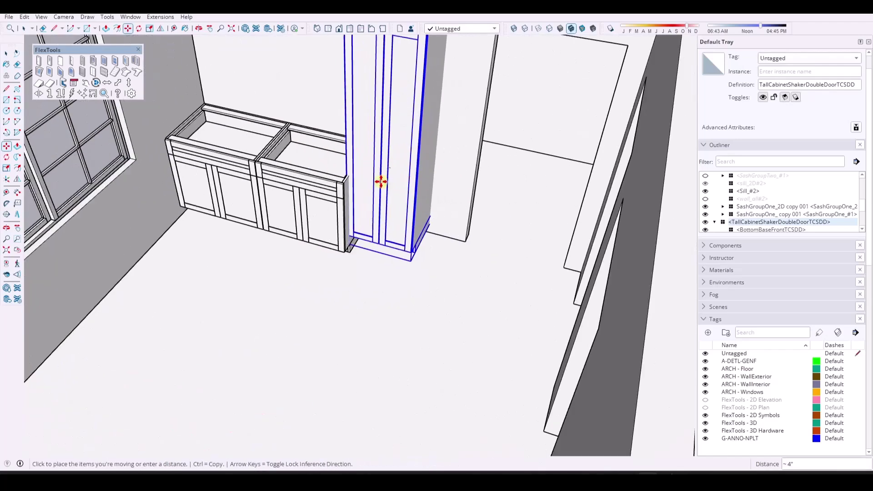
click(367, 210)
Move the tall cabinet by its rear lower corner along the green axis, back to the kitchen wall
scroll(428, 253, up, 4)
click(399, 266)
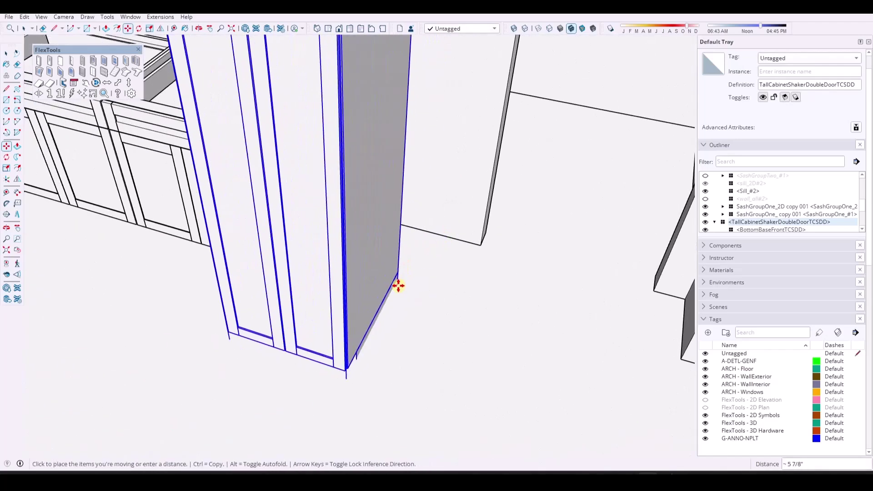
key(Left)
click(427, 226)
Widen the tall cabinet along the red axis by a scale factor of about 1.41
scroll(422, 230, down, 3)
key(s)
click(414, 168)
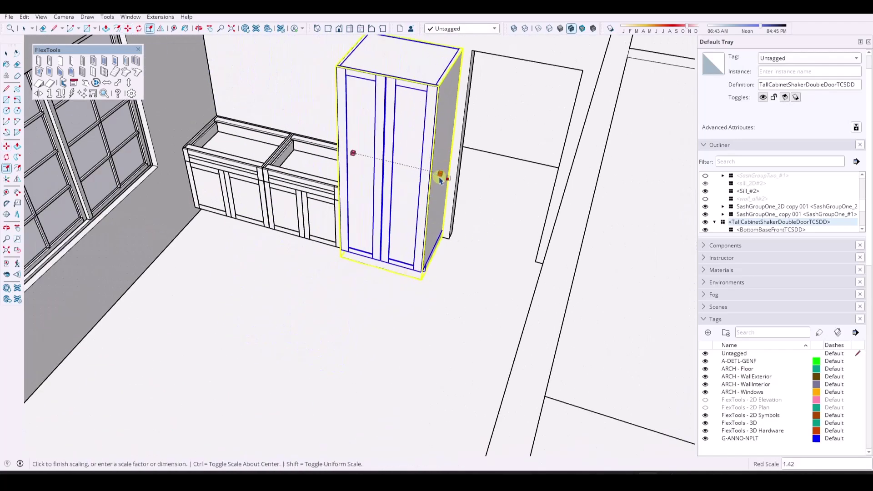
click(440, 179)
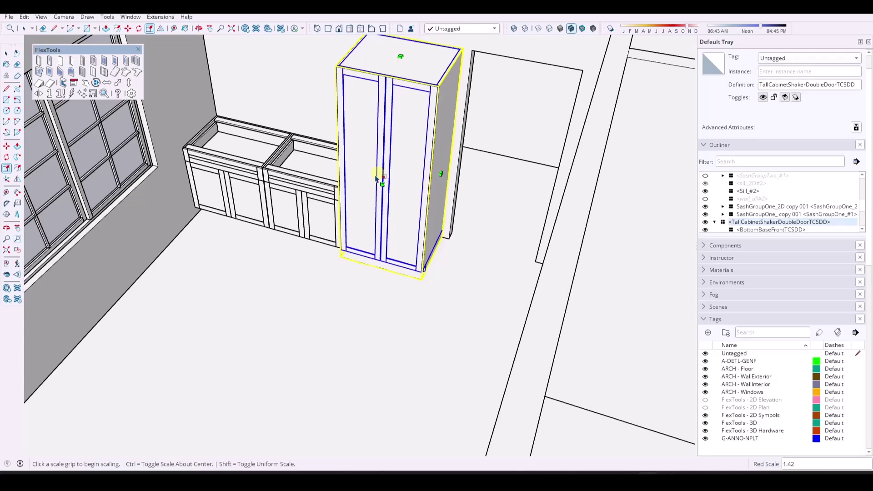
click(439, 173)
click(415, 168)
click(417, 168)
click(443, 174)
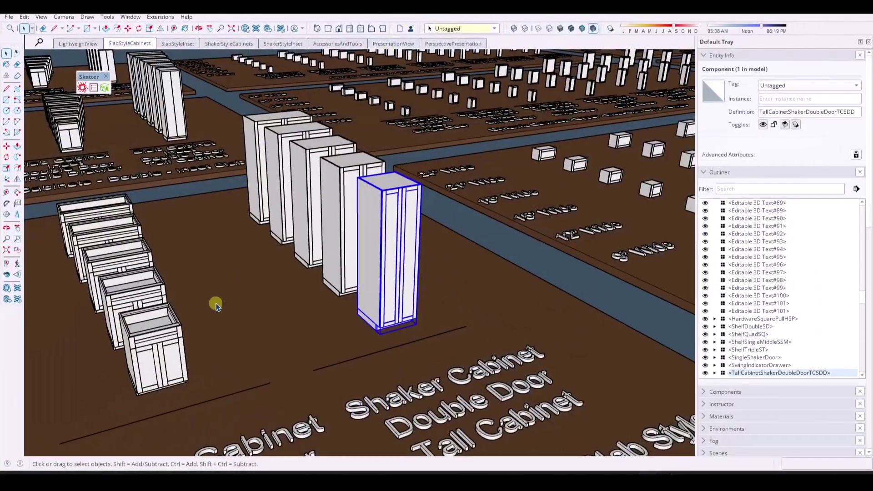
middle_drag(214, 305, 318, 290)
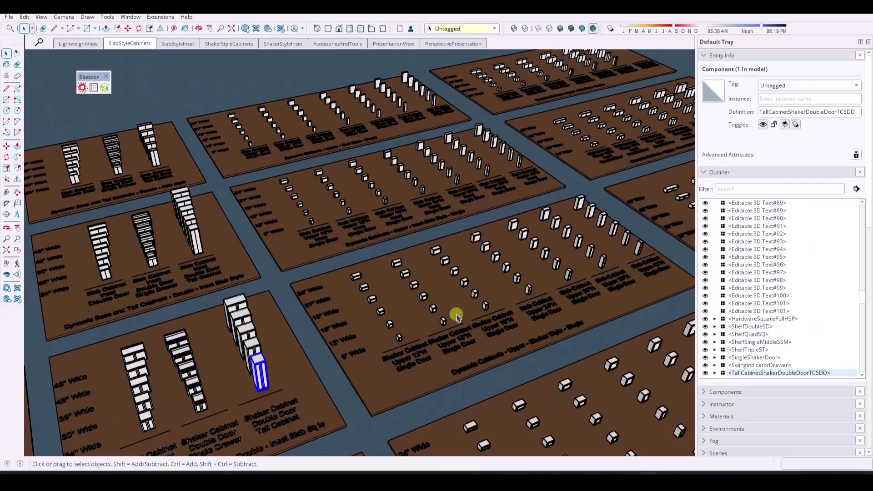
In the cabinet collection's Parts and Pieces area, scale the tall cabinet shell slightly narrower
scroll(456, 317, down, 5)
scroll(271, 376, up, 8)
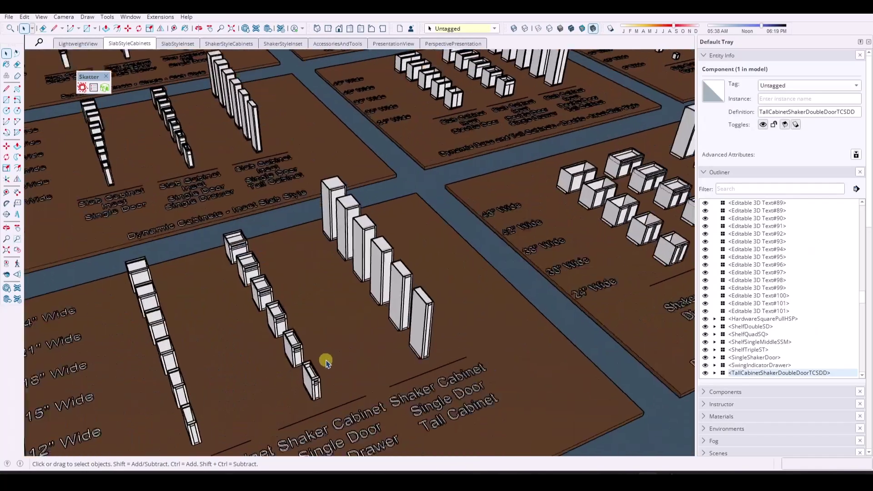
scroll(550, 236, down, 8)
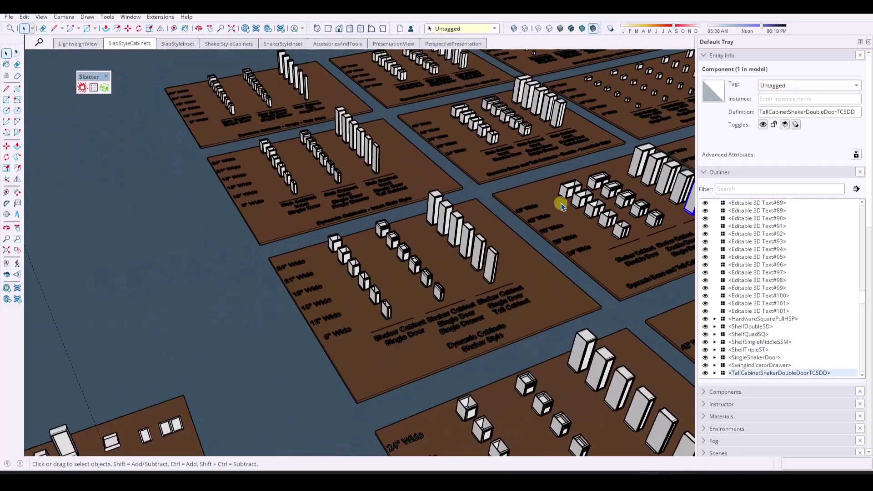
scroll(238, 366, up, 8)
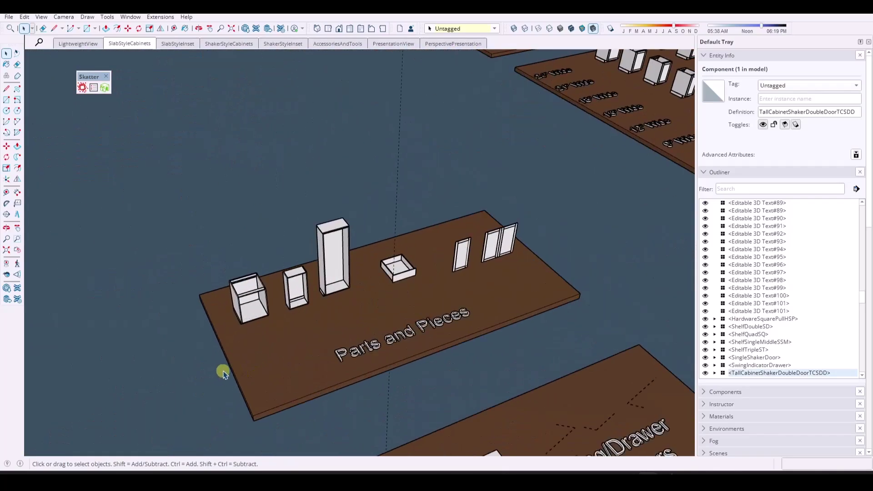
click(398, 200)
key(s)
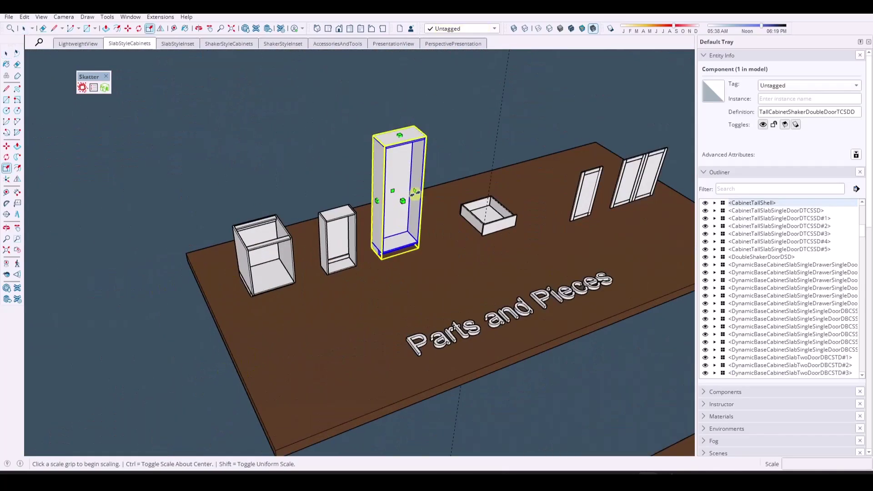
mouse_move(414, 189)
mouse_down()
mouse_move(425, 188)
mouse_move(404, 194)
mouse_up()
scroll(346, 232, up, 2)
key(space)
Try scaling the wall cabinet shell wider in the Parts and Pieces area, and undo the change
click(334, 247)
key(s)
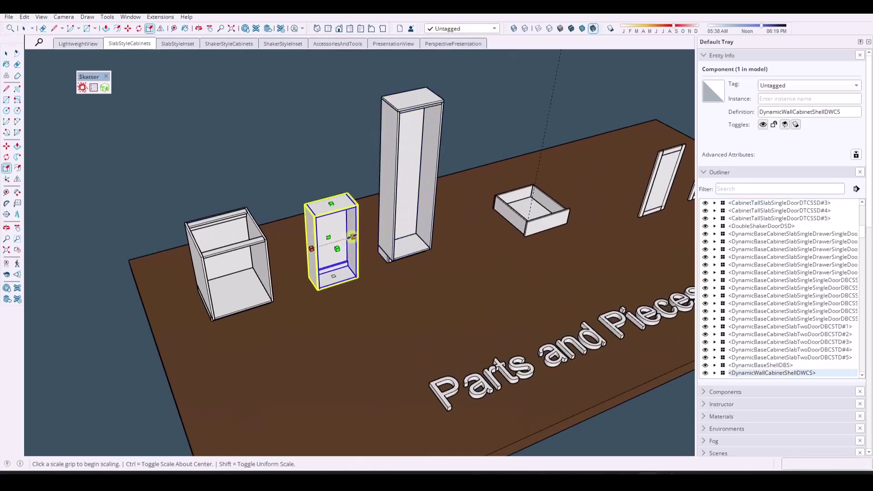
drag(350, 238, 365, 232)
key(space)
scroll(308, 234, down, 3)
scroll(596, 187, up, 2)
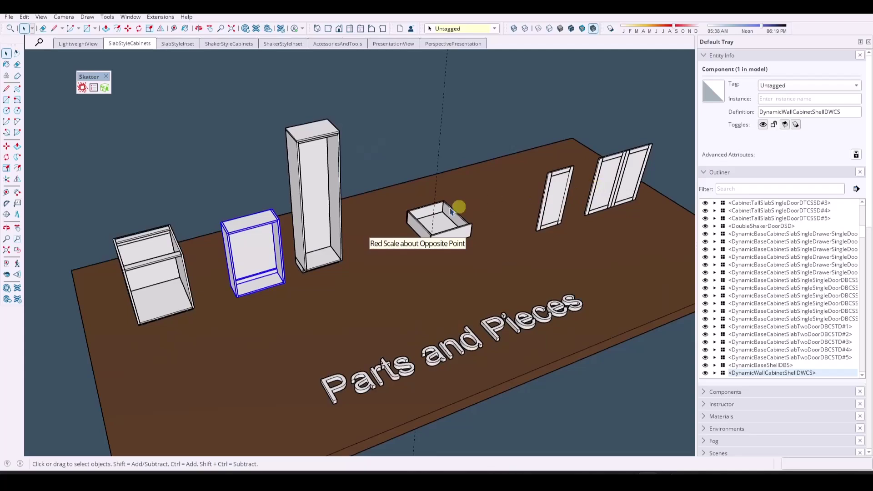
key(ctrl+z)
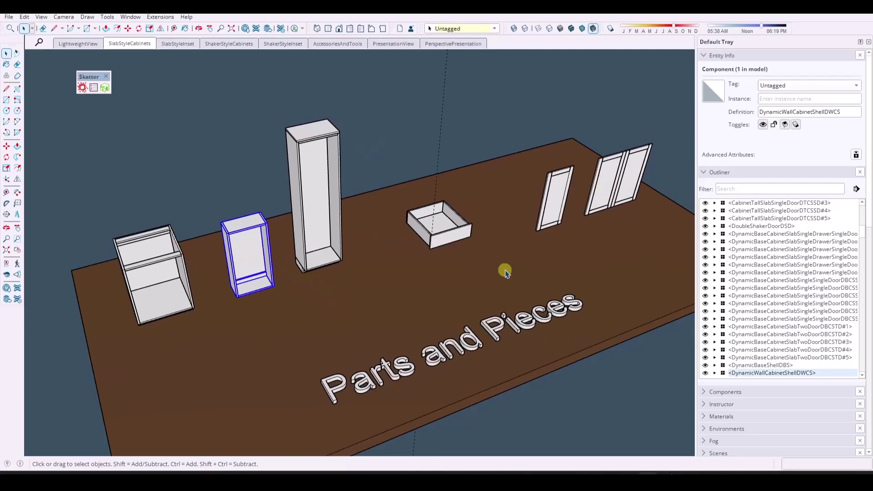
Examine the cabinet collection's single-door and double-door Shaker base and tall cabinets arranged by width
scroll(165, 287, down, 6)
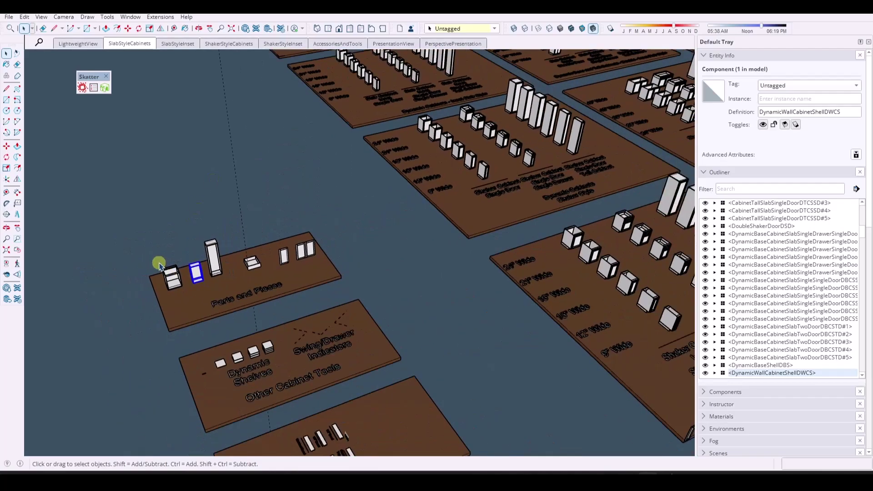
scroll(405, 179, up, 5)
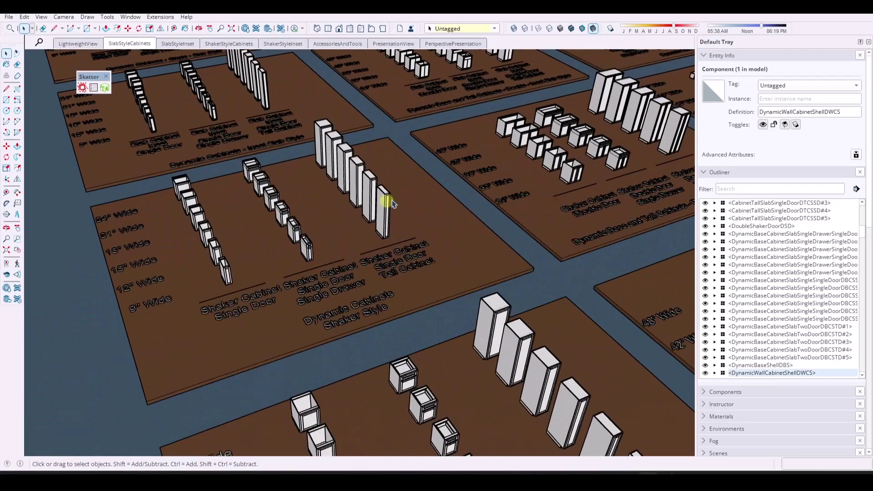
middle_drag(365, 231, 429, 228)
scroll(377, 213, down, 6)
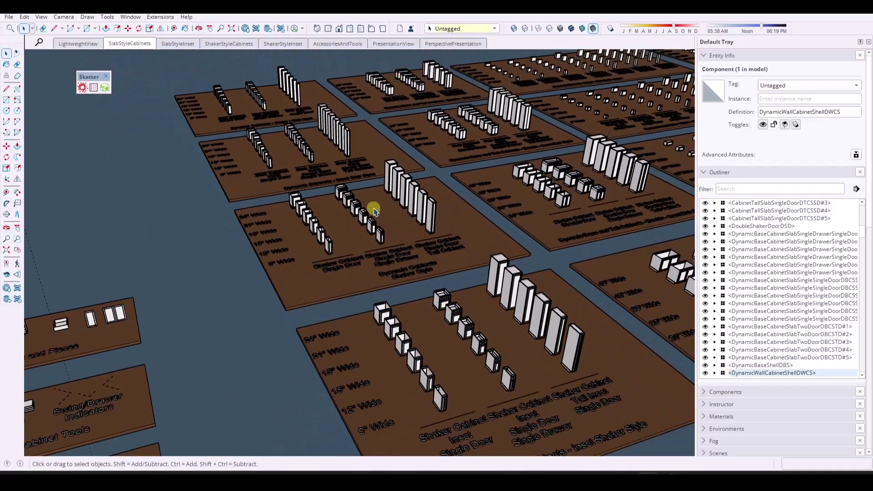
scroll(584, 173, up, 5)
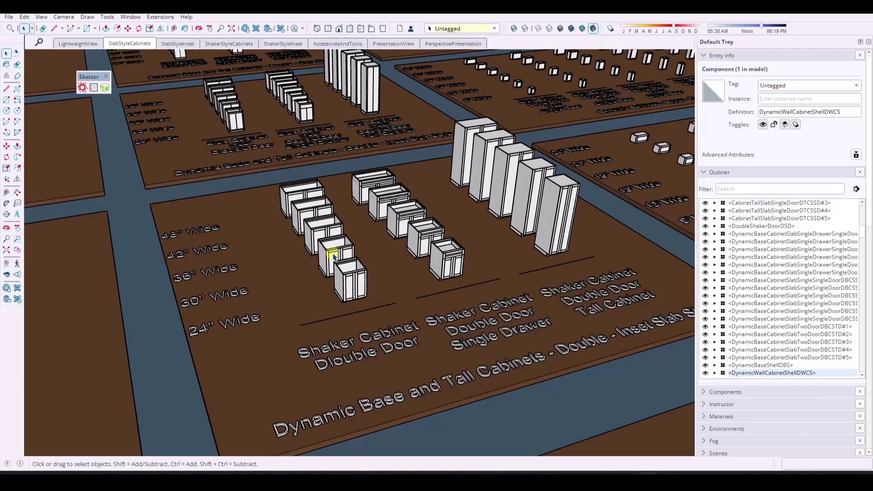
scroll(401, 241, down, 5)
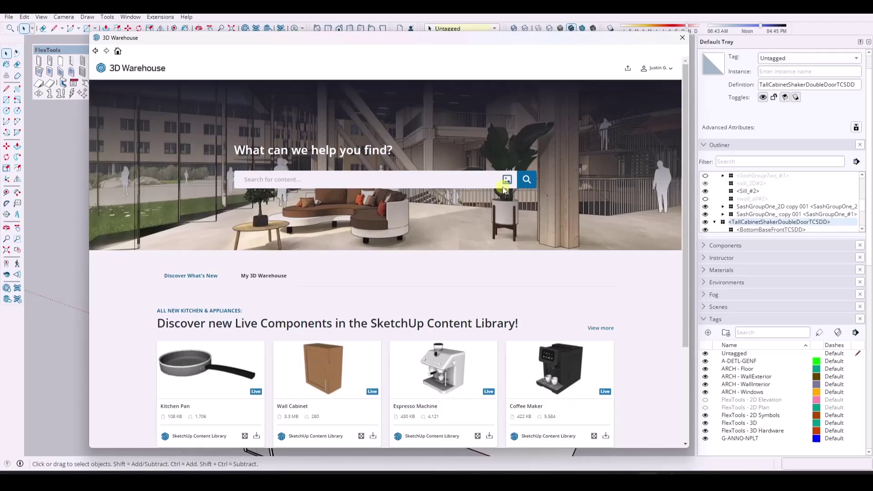
Load the Wall Cabinet live component from the 3D Warehouse into the model and place it above the kitchen base cabinets
scroll(362, 187, down, 2)
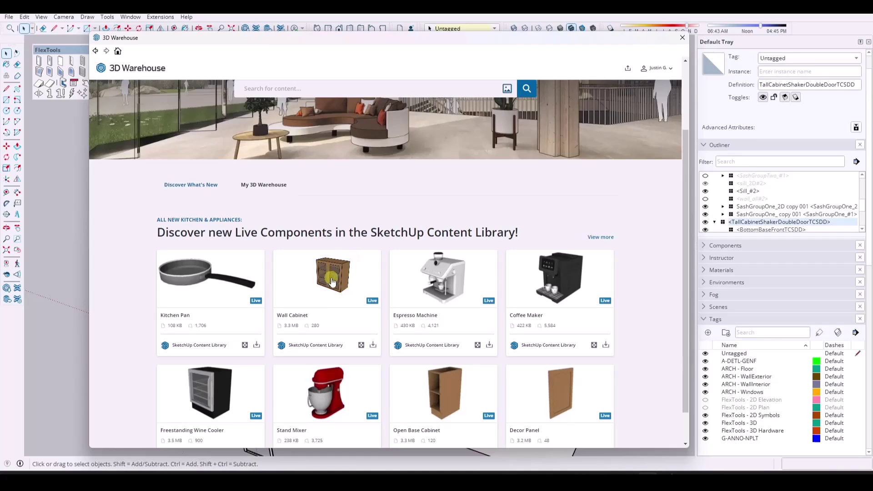
click(336, 279)
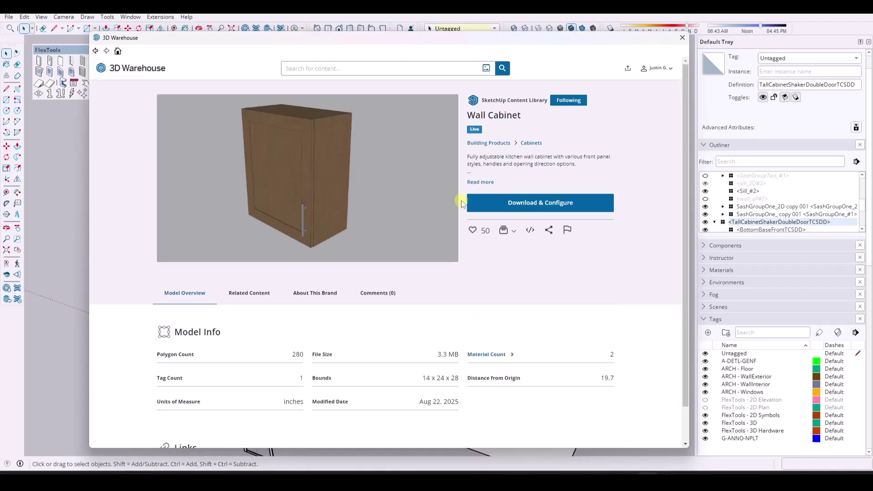
click(551, 206)
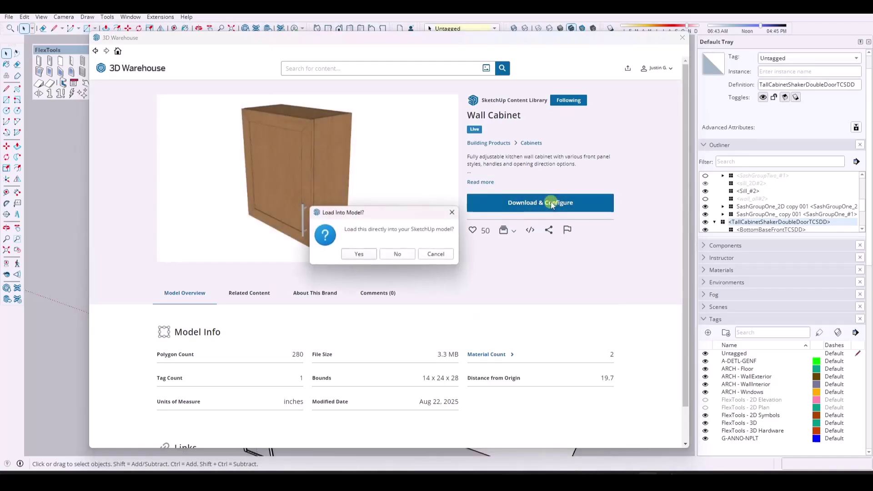
click(364, 252)
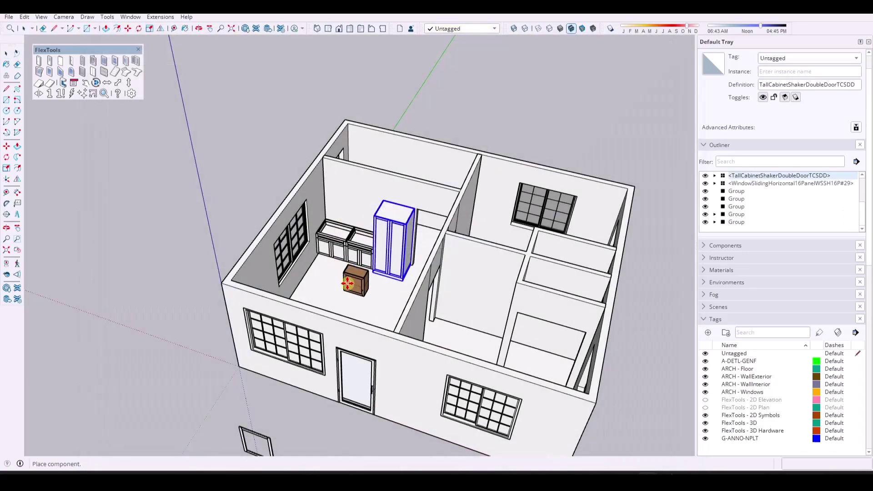
click(336, 192)
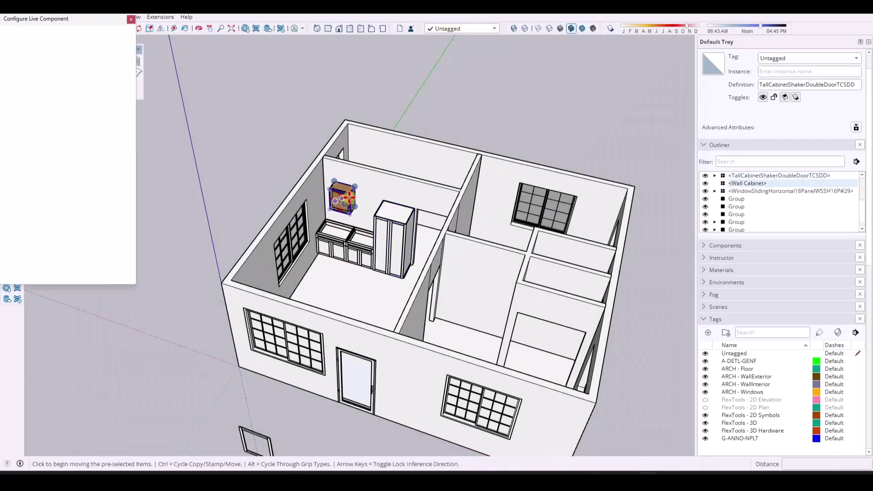
Try moving and scaling the placed wall cabinet directly in the model
scroll(335, 193, up, 5)
scroll(319, 197, up, 1)
scroll(505, 209, down, 3)
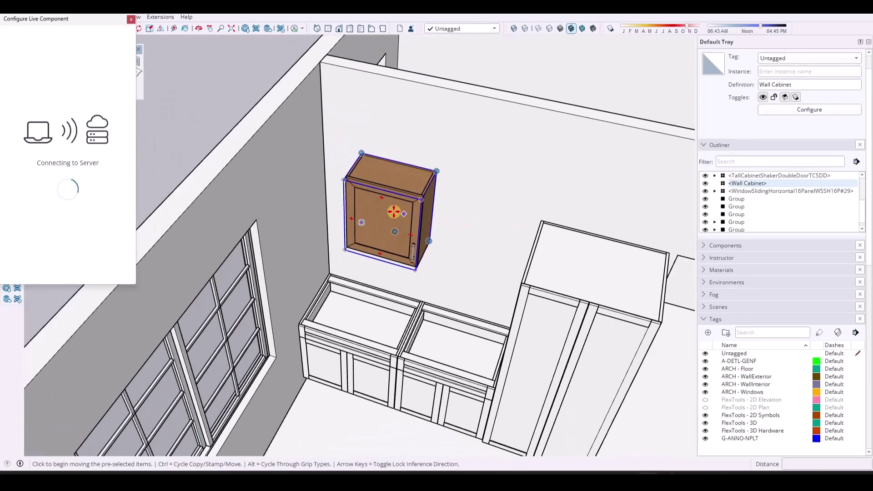
scroll(392, 204, up, 2)
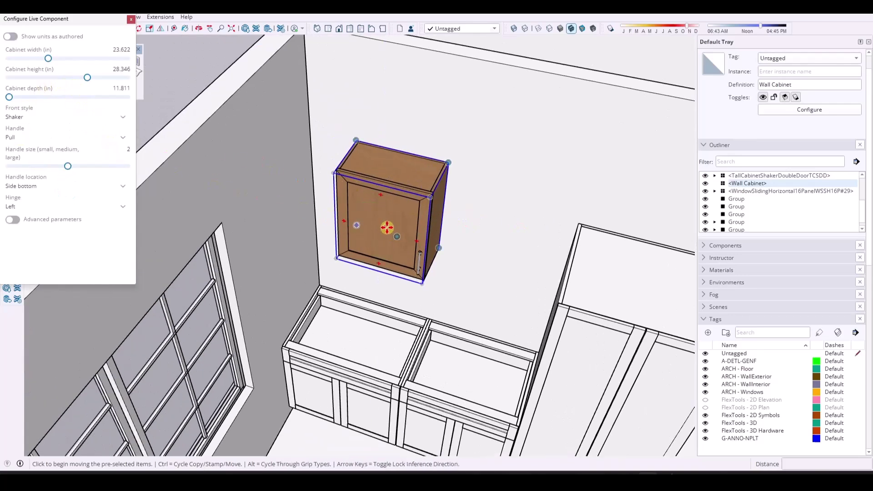
click(386, 206)
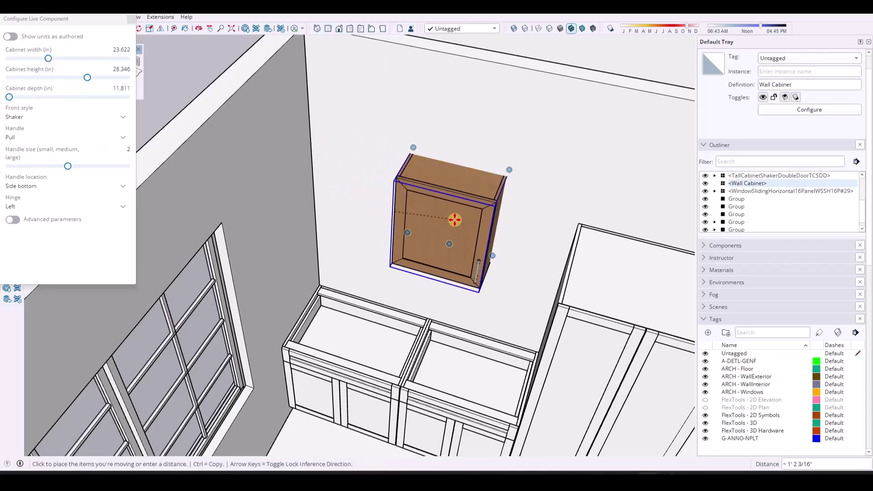
key(Escape)
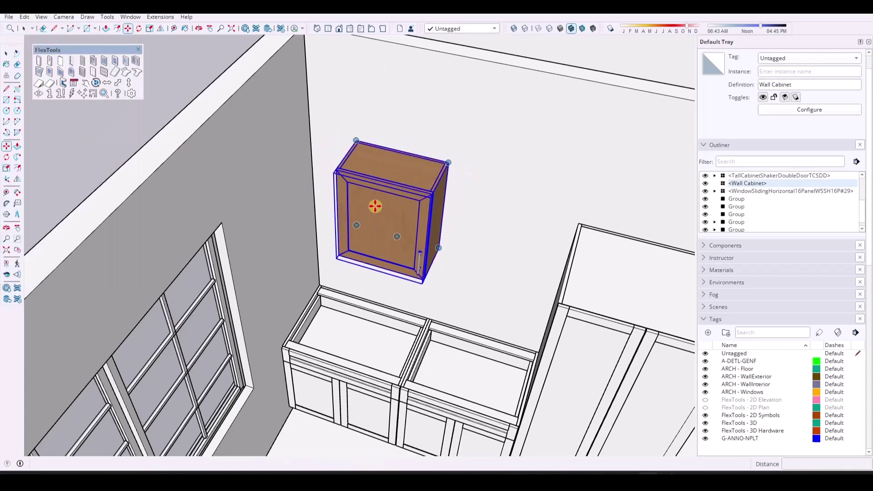
key(s)
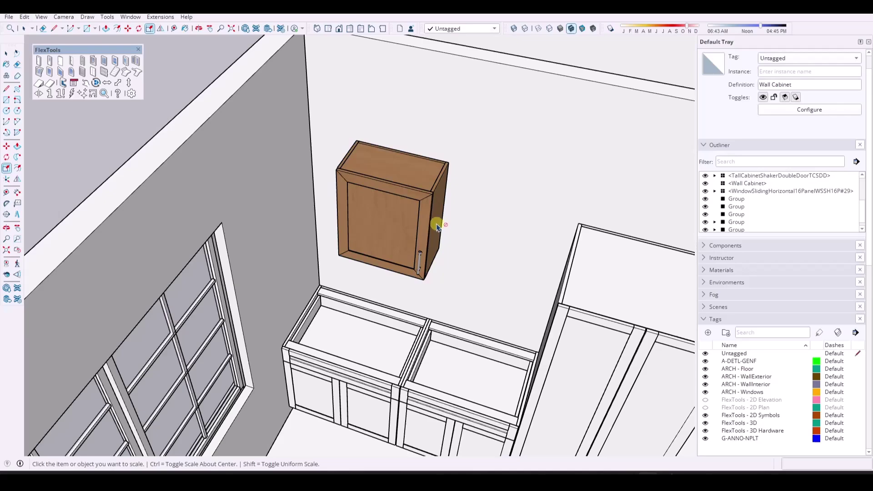
key(space)
Configure the wall cabinet live component with a 24 in width, 36 in height and a depth of 12.565 in
right_click(408, 222)
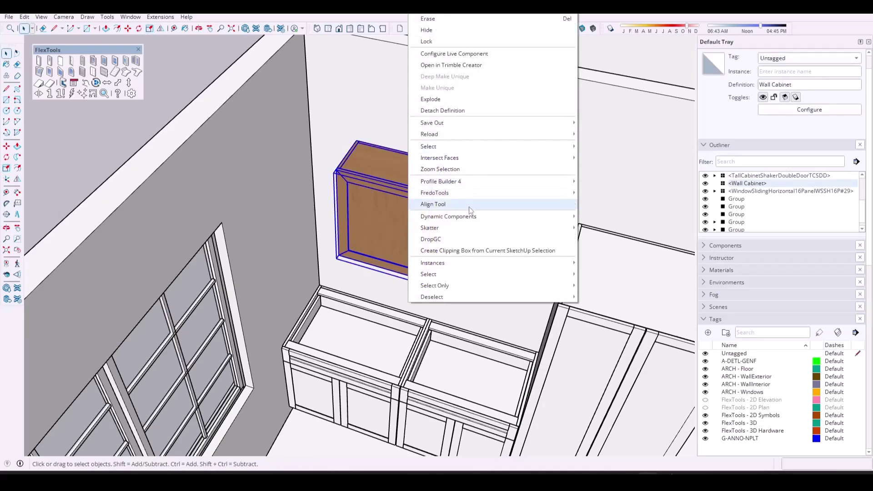
click(455, 54)
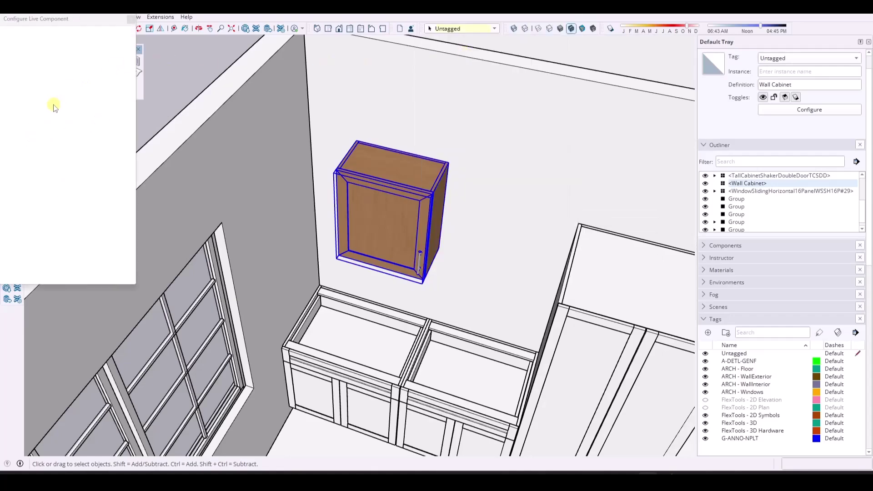
click(114, 51)
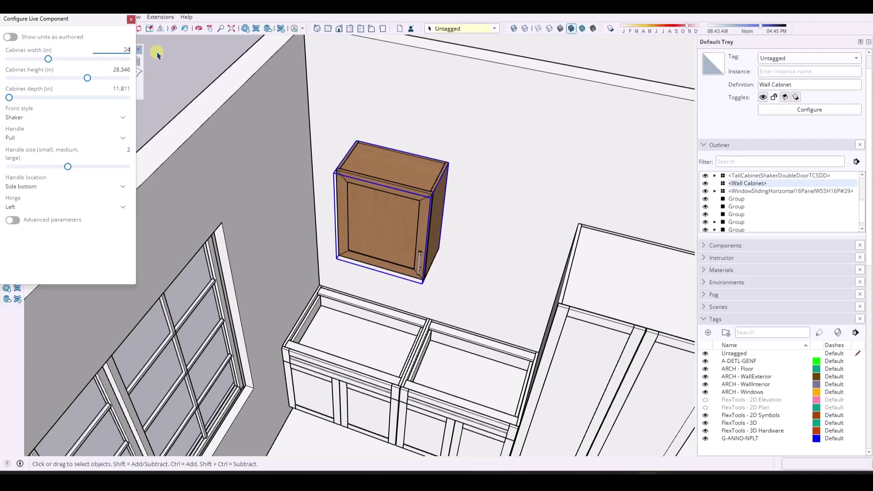
key(Return)
text(36)
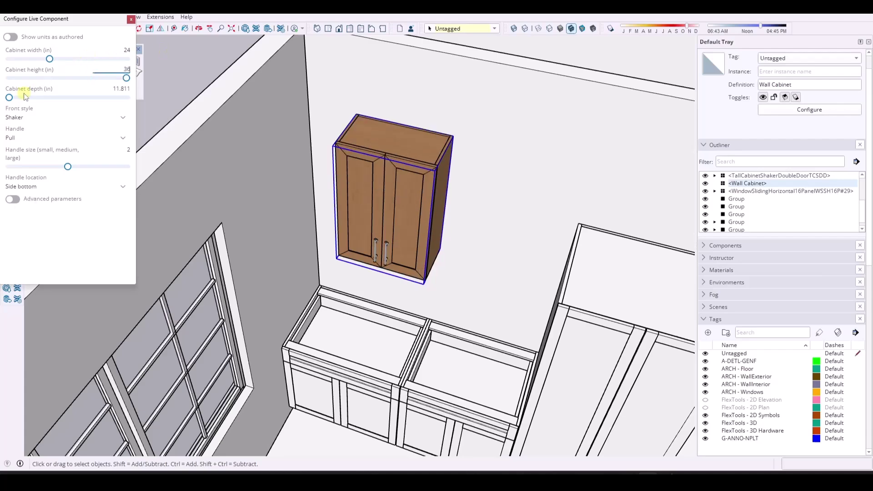
mouse_move(10, 99)
mouse_down()
mouse_move(31, 96)
mouse_move(6, 96)
mouse_move(51, 114)
mouse_move(18, 112)
mouse_up()
Try the Raised front style on the wall cabinet, and settle on Beaded
click(21, 117)
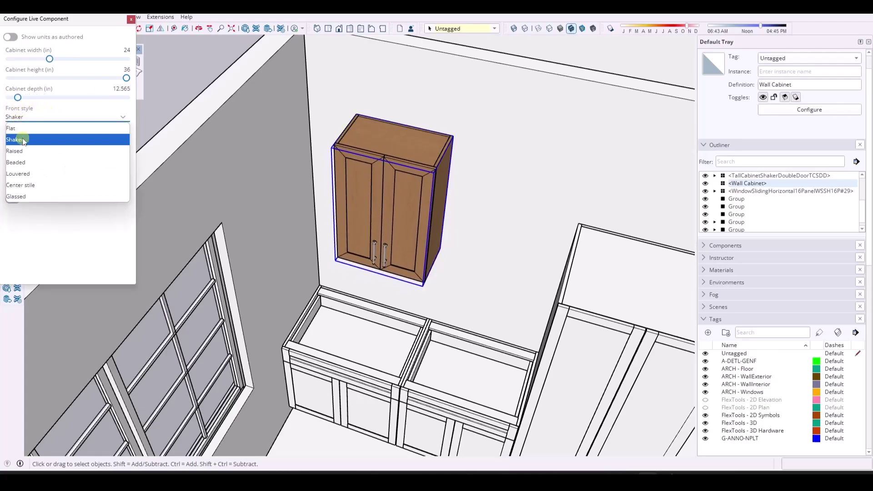
click(25, 153)
click(38, 119)
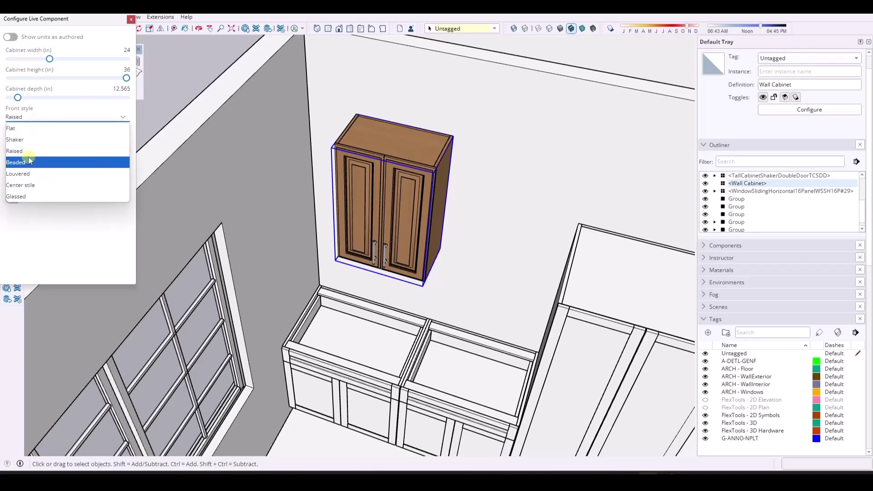
click(29, 161)
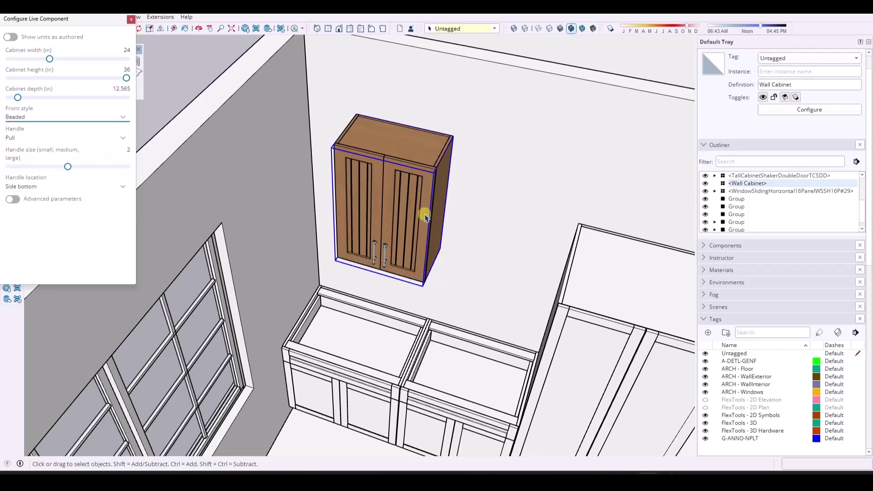
Reduce the wall cabinet's depth to 11.811 in
scroll(405, 200, up, 4)
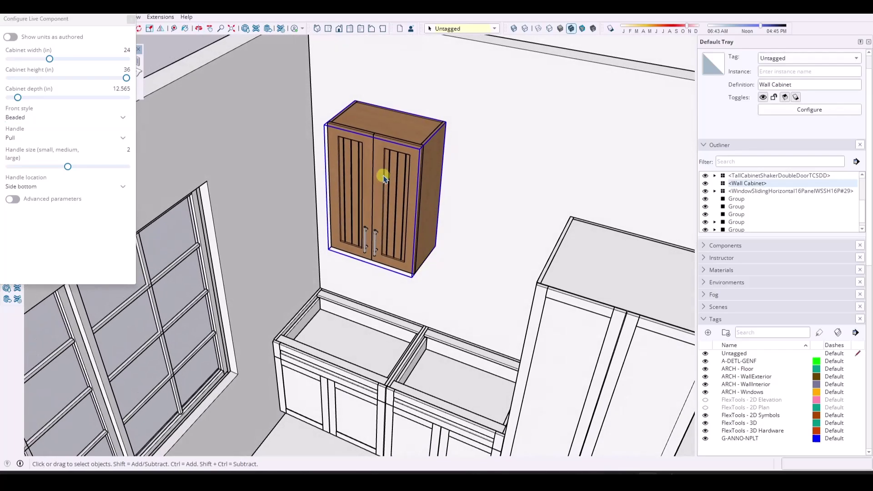
scroll(384, 178, down, 3)
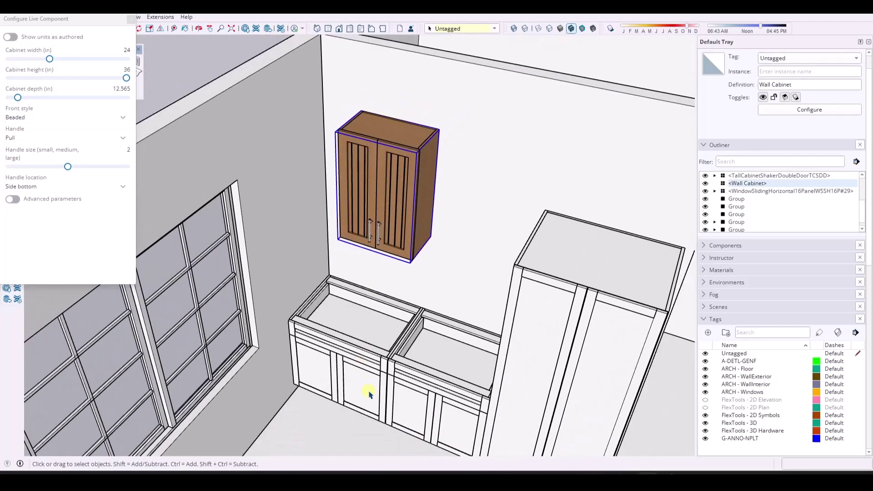
scroll(394, 193, up, 2)
scroll(391, 188, down, 3)
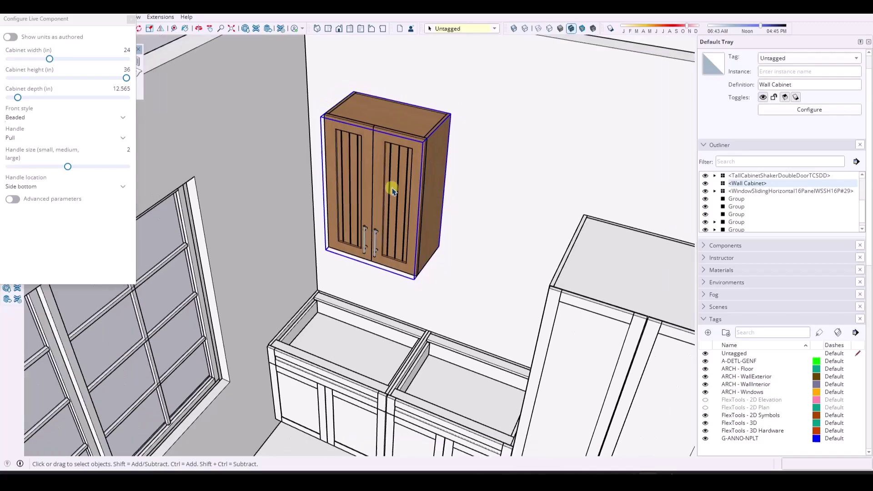
scroll(381, 182, up, 2)
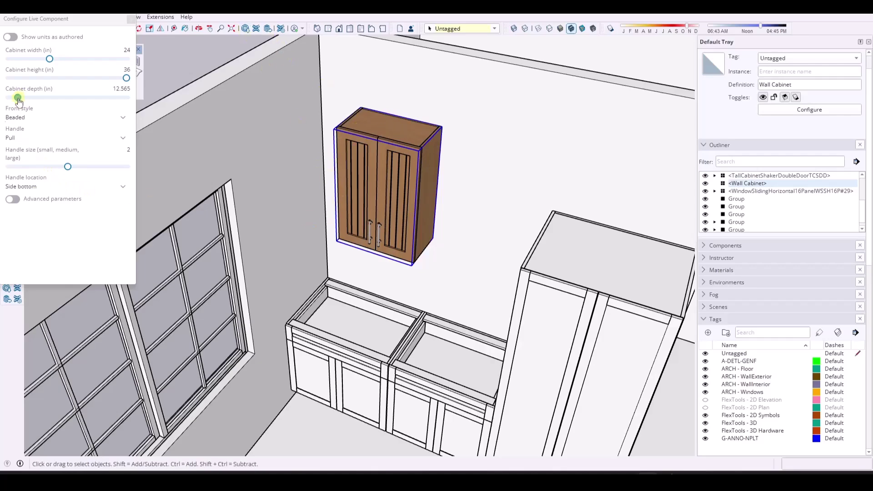
mouse_move(18, 101)
mouse_down()
mouse_move(45, 101)
mouse_move(6, 108)
mouse_move(55, 106)
mouse_move(7, 108)
mouse_up()
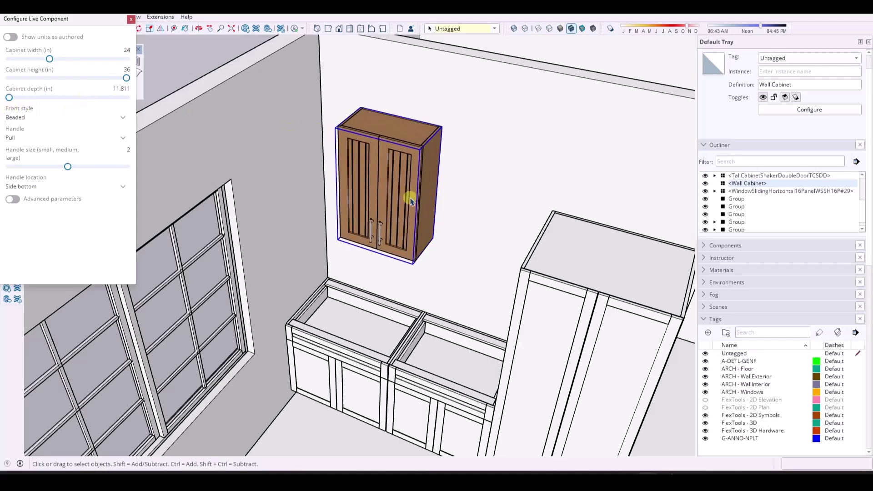
Open the wall cabinet in Trimble Creator and examine the geometry asset and door dimension nodes in its graph
right_click(380, 188)
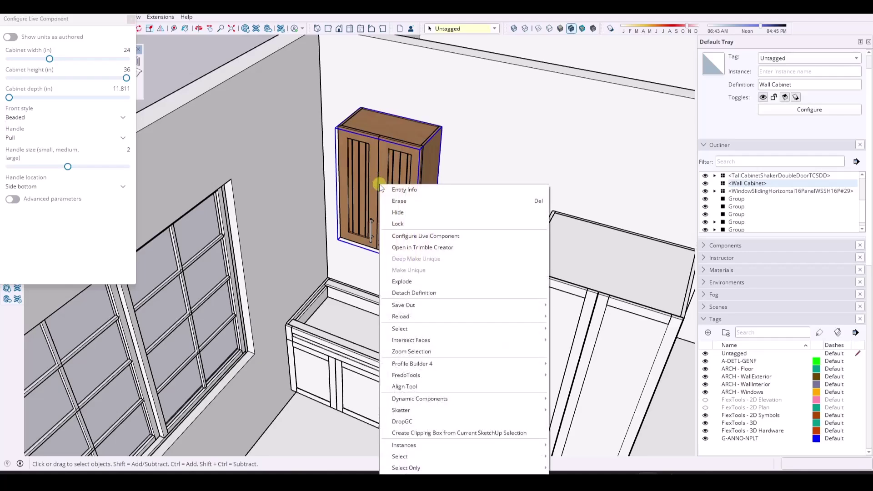
click(428, 247)
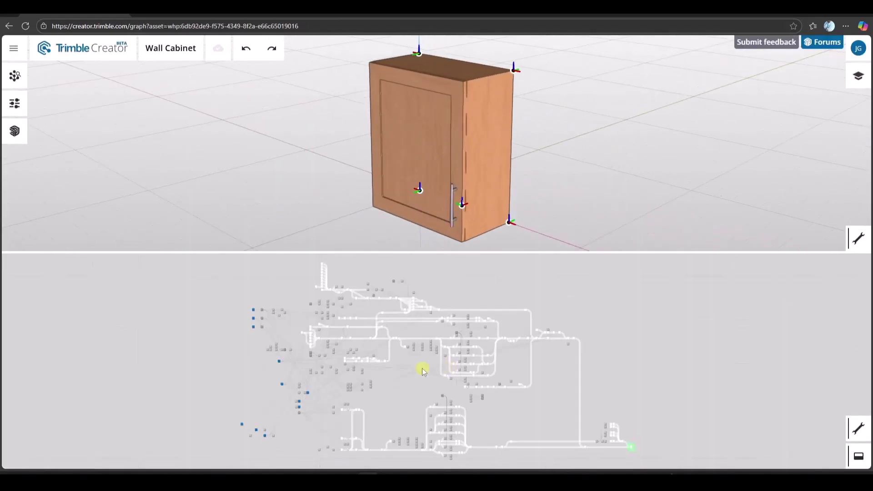
scroll(423, 371, up, 5)
scroll(348, 326, up, 5)
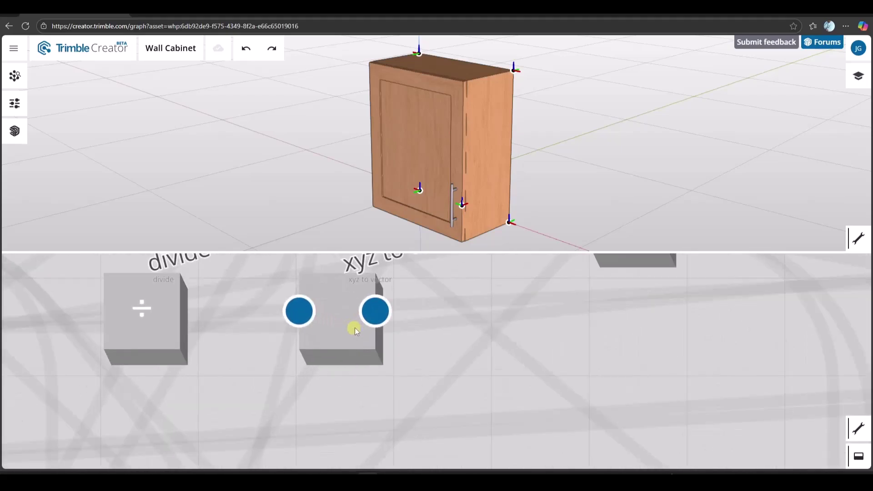
scroll(348, 328, down, 6)
scroll(476, 335, down, 2)
scroll(450, 359, up, 5)
scroll(432, 350, up, 1)
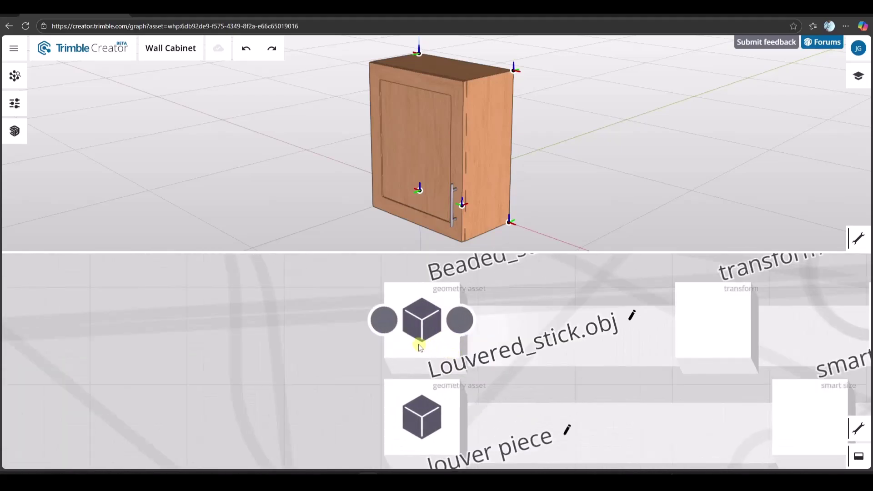
scroll(400, 335, down, 6)
scroll(427, 306, up, 5)
scroll(430, 305, up, 1)
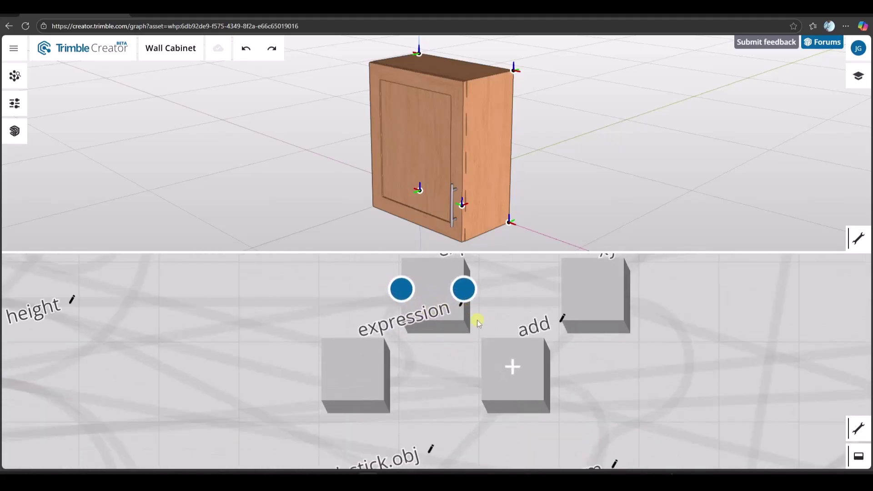
scroll(449, 399, down, 5)
scroll(342, 325, up, 4)
scroll(359, 326, up, 1)
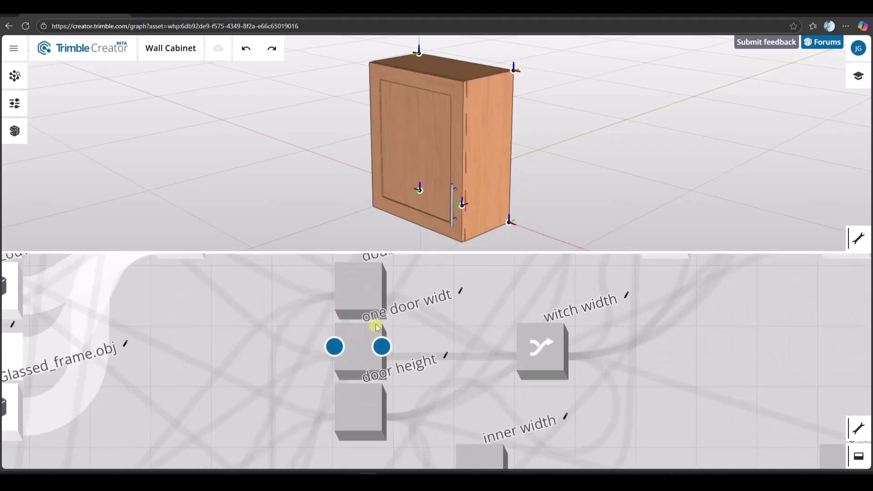
scroll(376, 326, down, 5)
scroll(359, 347, up, 3)
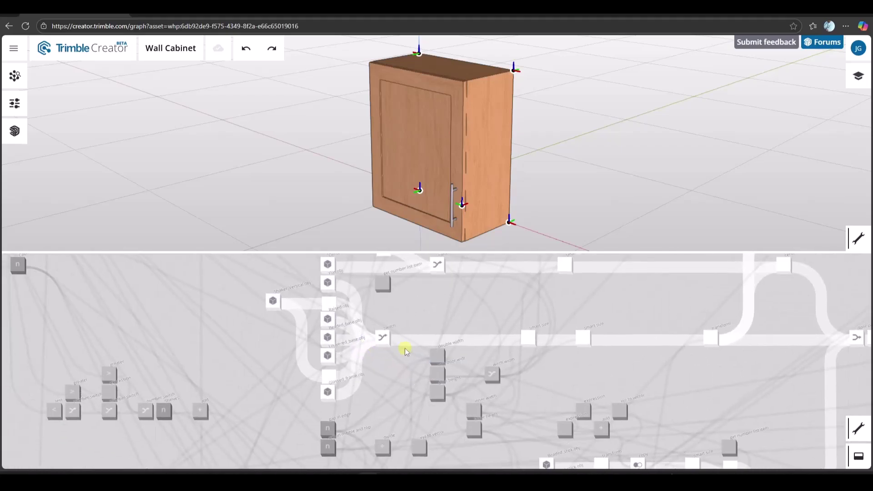
Follow the wall cabinet's graph through the switch, comparison and UV projection nodes to its final output node
scroll(242, 414, up, 2)
scroll(418, 321, up, 1)
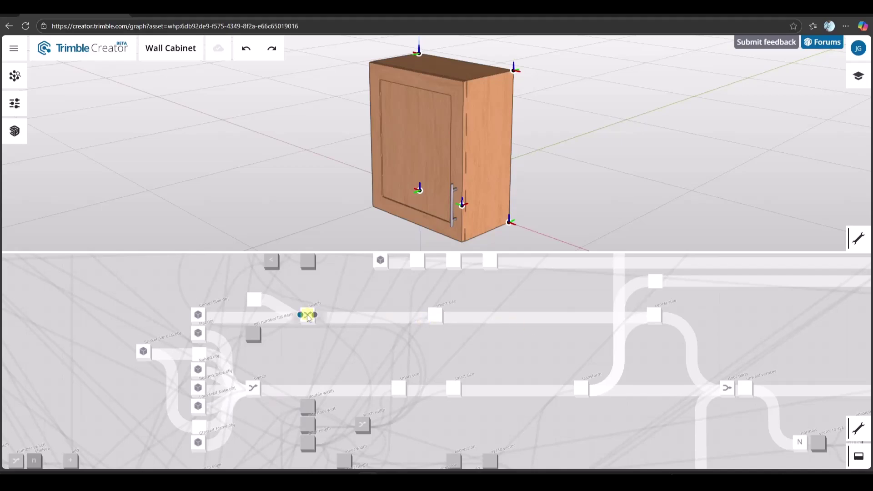
scroll(308, 314, down, 4)
scroll(464, 298, up, 3)
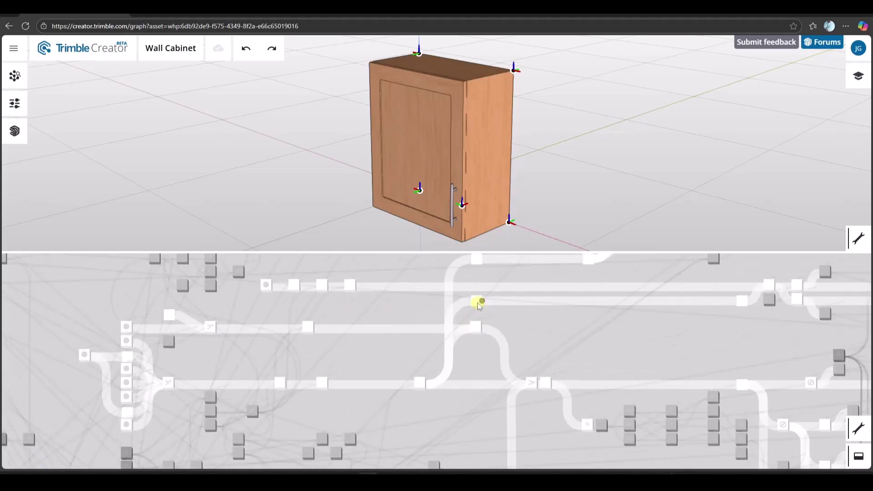
scroll(265, 288, up, 2)
scroll(308, 390, up, 2)
scroll(308, 295, up, 2)
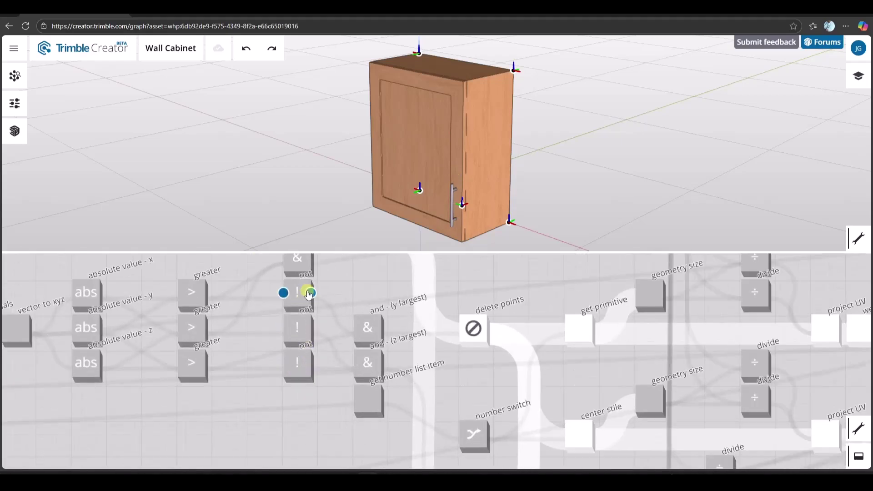
scroll(323, 361, down, 3)
scroll(441, 362, up, 2)
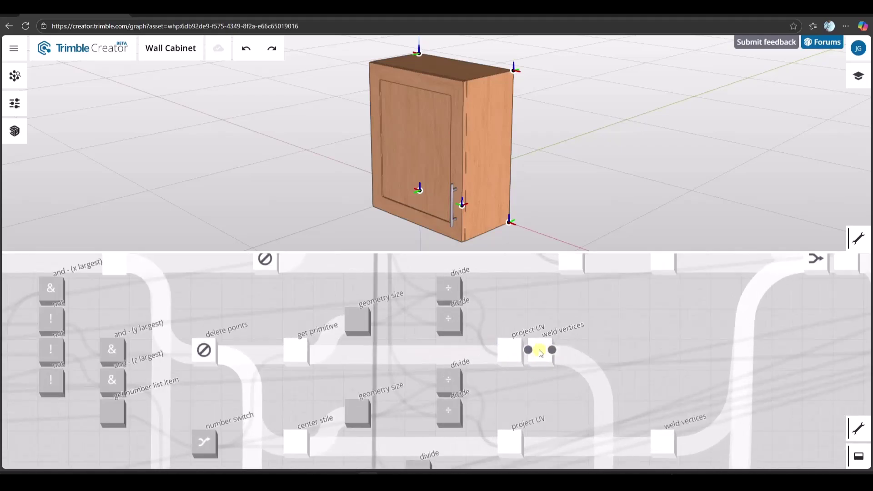
drag(602, 351, 248, 354)
scroll(252, 353, down, 3)
scroll(250, 354, down, 2)
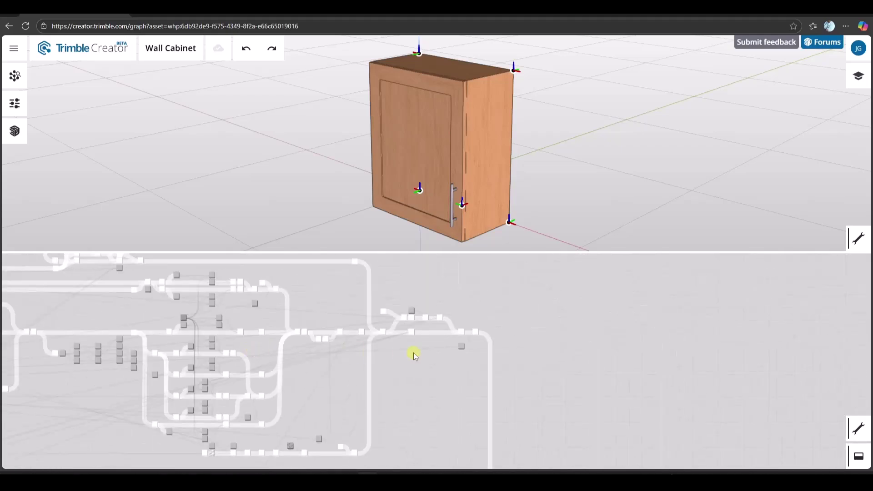
drag(402, 353, 374, 266)
drag(393, 352, 380, 263)
scroll(532, 396, up, 5)
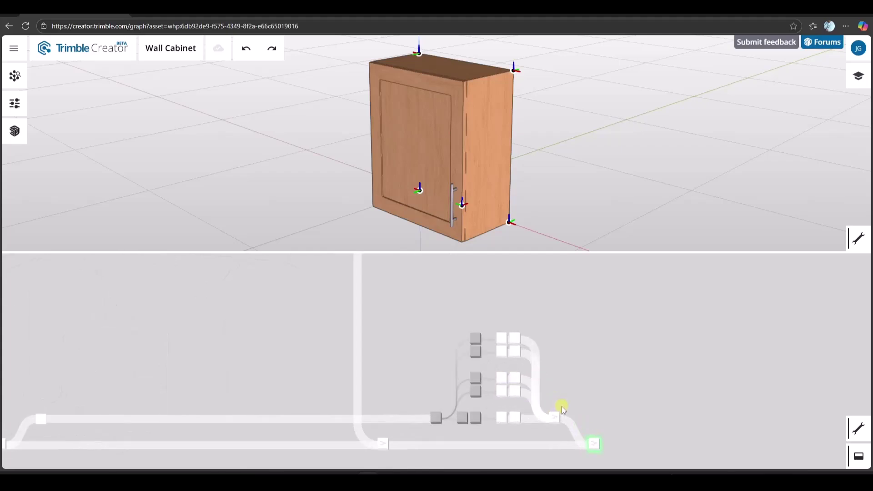
Examine the geometry bounds, xyz to vector, locator and transform nodes leading into the collect locator positions node of the wall cabinet's graph
drag(537, 395, 559, 388)
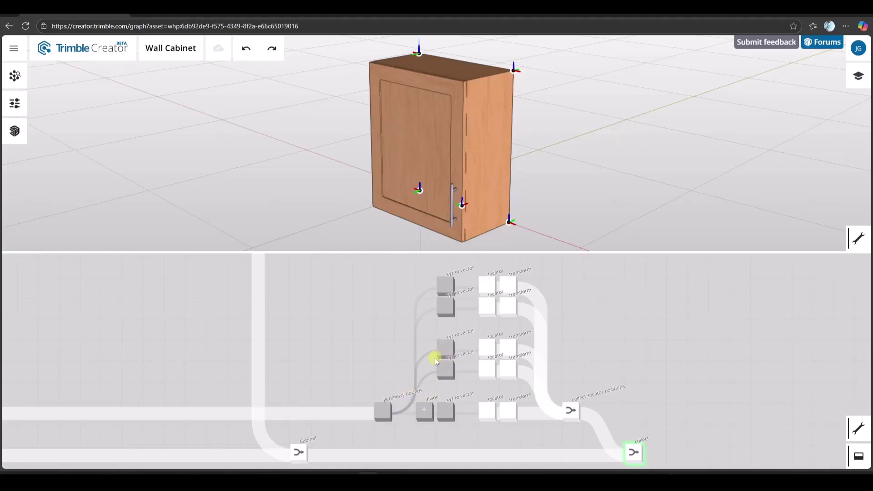
mouse_move(442, 351)
mouse_move(476, 157)
mouse_down()
mouse_move(514, 162)
mouse_move(473, 159)
mouse_up()
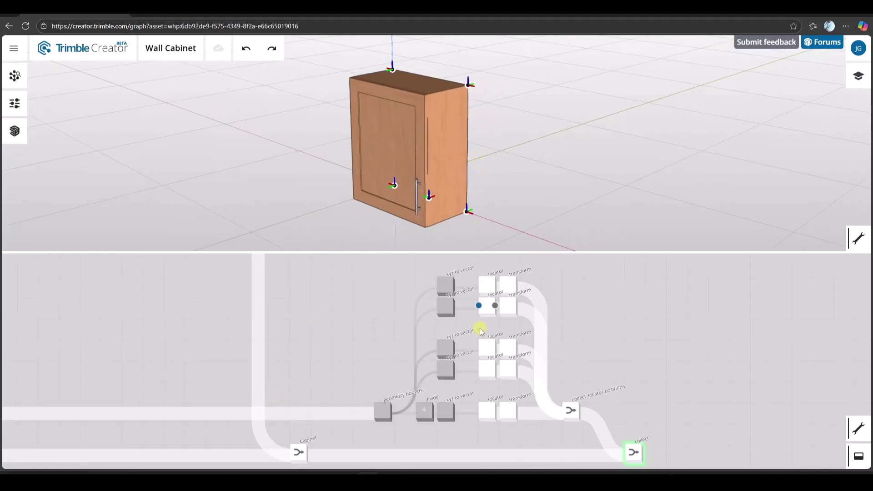
scroll(479, 345, up, 5)
scroll(477, 359, down, 6)
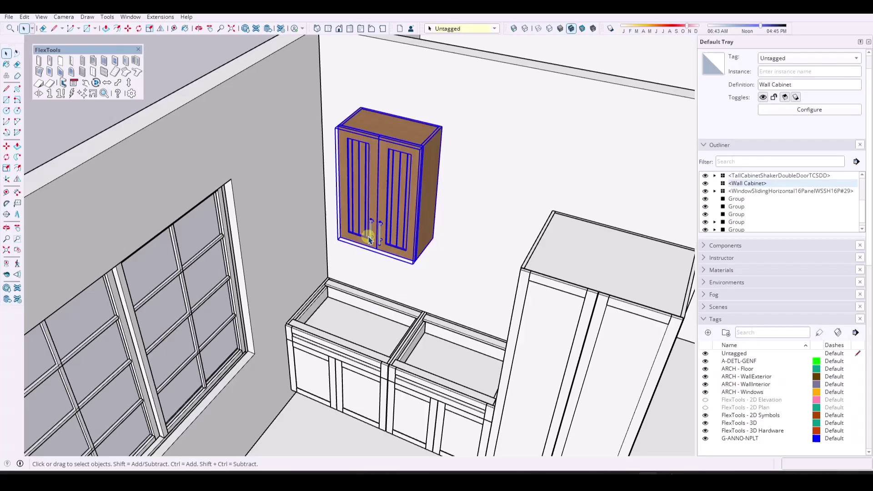
Switch back to SketchUp and scale the depth of the base cabinet beside the tall cabinet to 0.72 along the green axis
mouse_move(363, 234)
middle_down()
mouse_move(390, 238)
mouse_move(435, 344)
middle_up()
click(434, 344)
scroll(435, 344, up, 3)
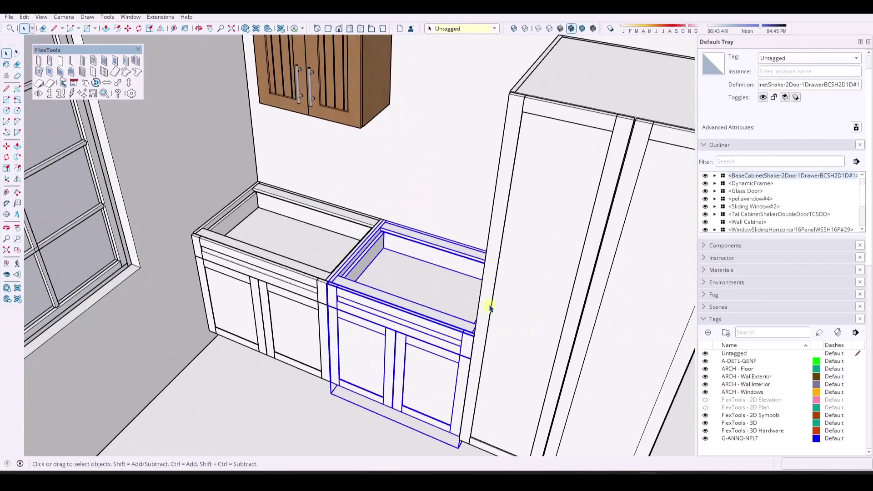
scroll(412, 300, down, 3)
key(s)
drag(404, 340, 421, 290)
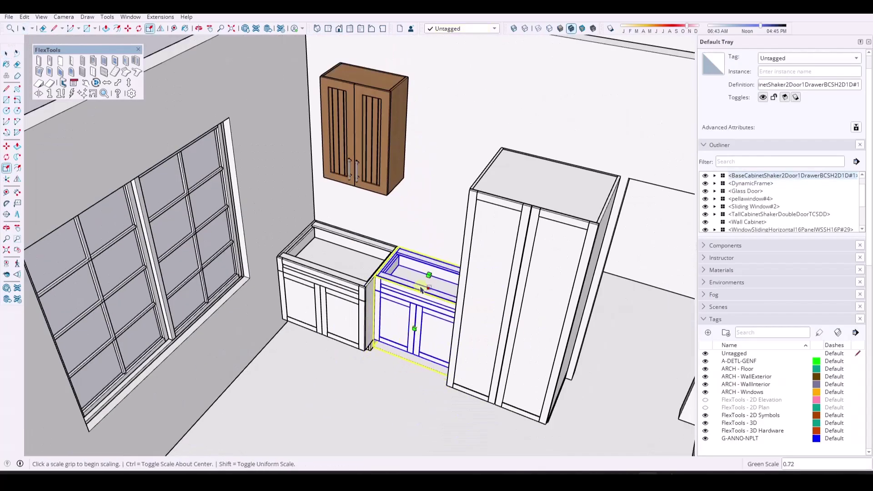
key(space)
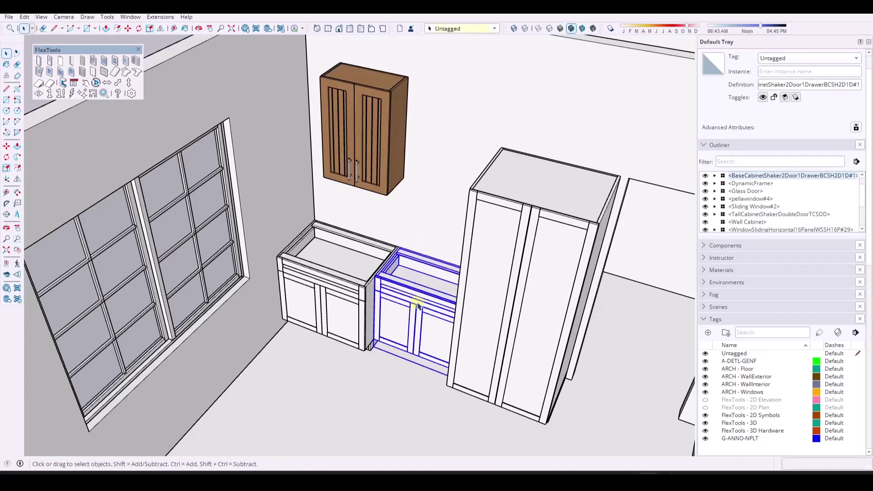
Open the base cabinet's dynamic Component Attributes and examine the position and size values of its panels, stretchers and doors
right_click(419, 307)
mouse_move(458, 251)
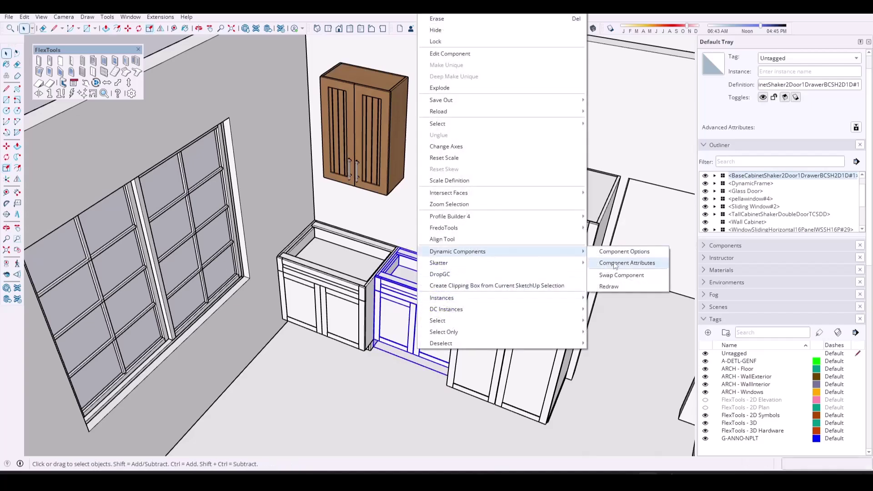
click(627, 261)
scroll(631, 231, down, 10)
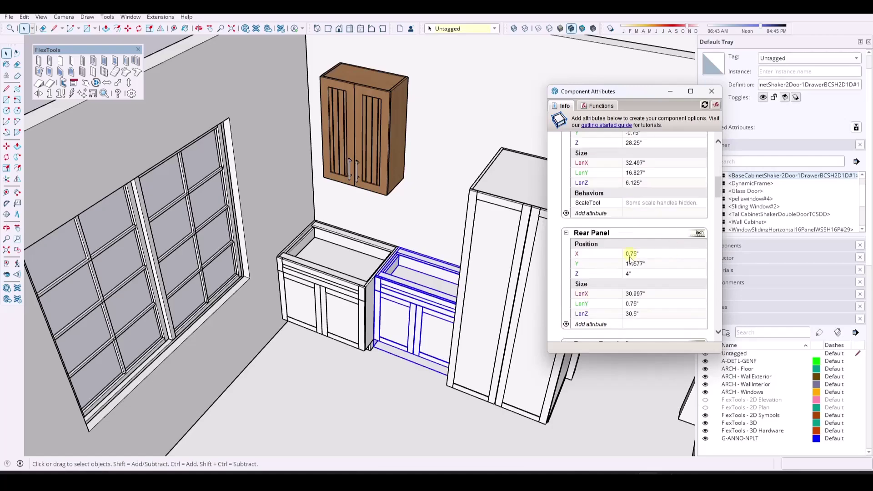
scroll(650, 257, down, 10)
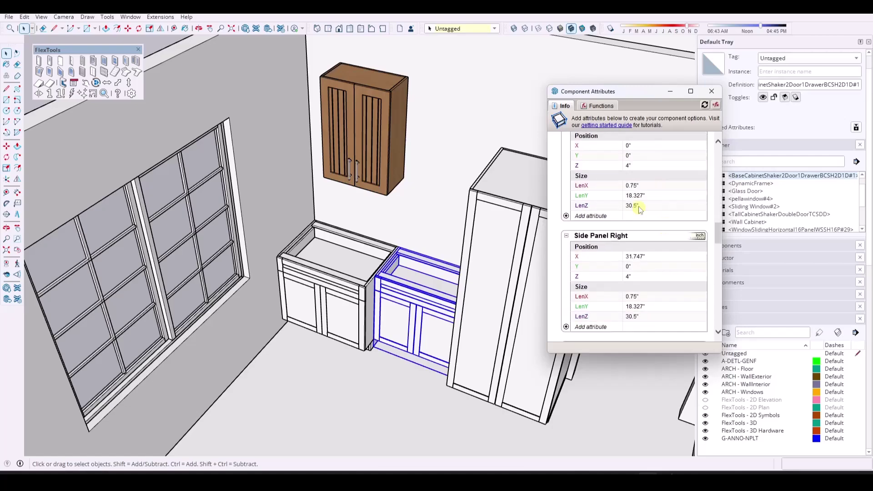
scroll(664, 256, down, 10)
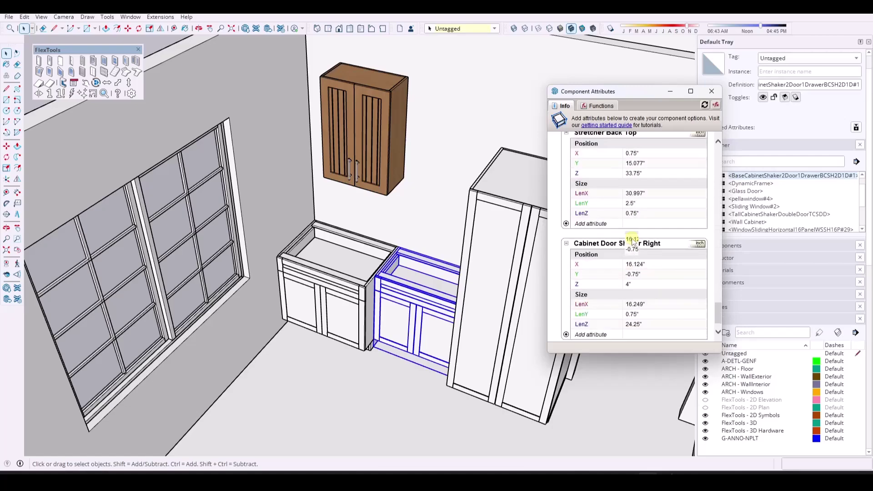
click(711, 91)
Select the brown two-door wall cabinet and look it over alongside the base and tall cabinets
click(380, 116)
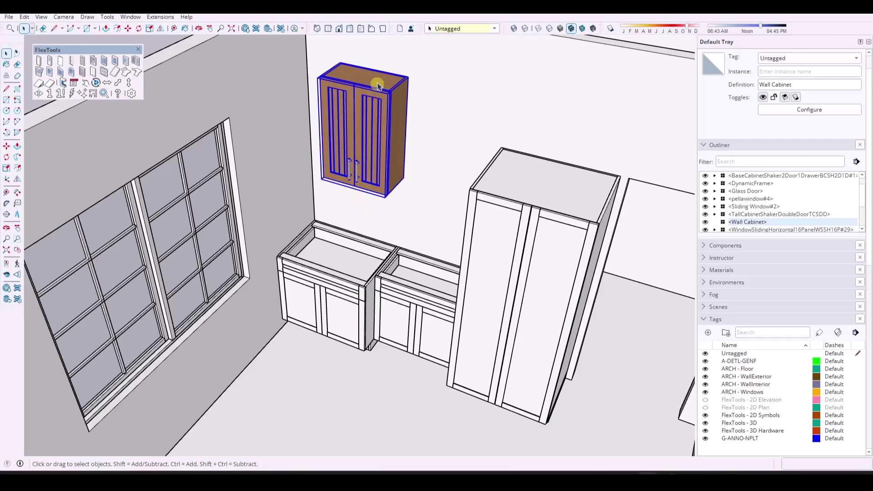
scroll(383, 79, up, 3)
scroll(366, 195, down, 1)
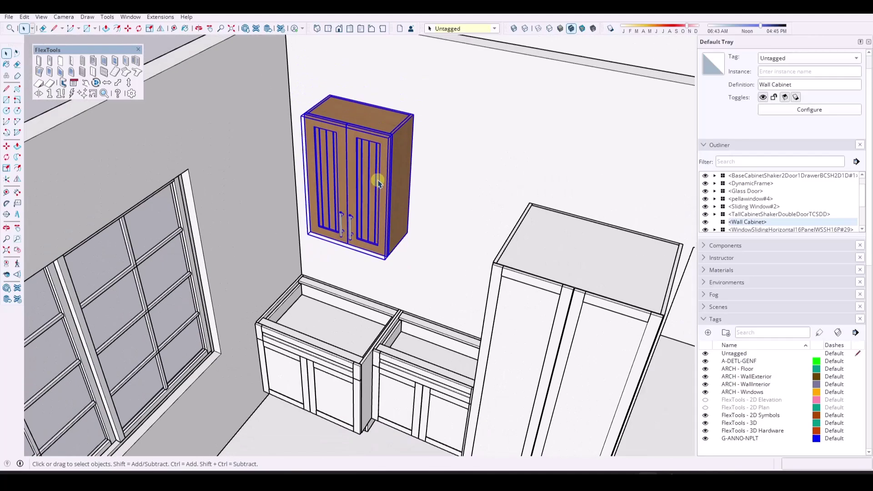
scroll(390, 338, down, 5)
scroll(426, 348, up, 3)
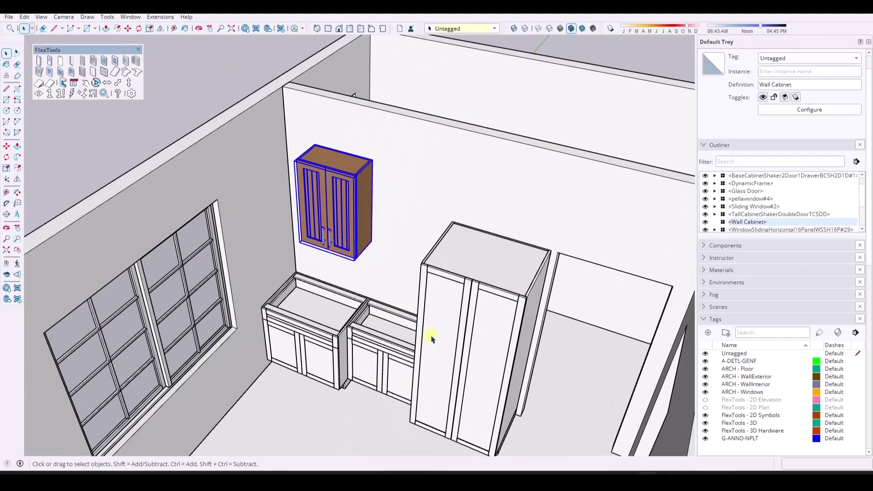